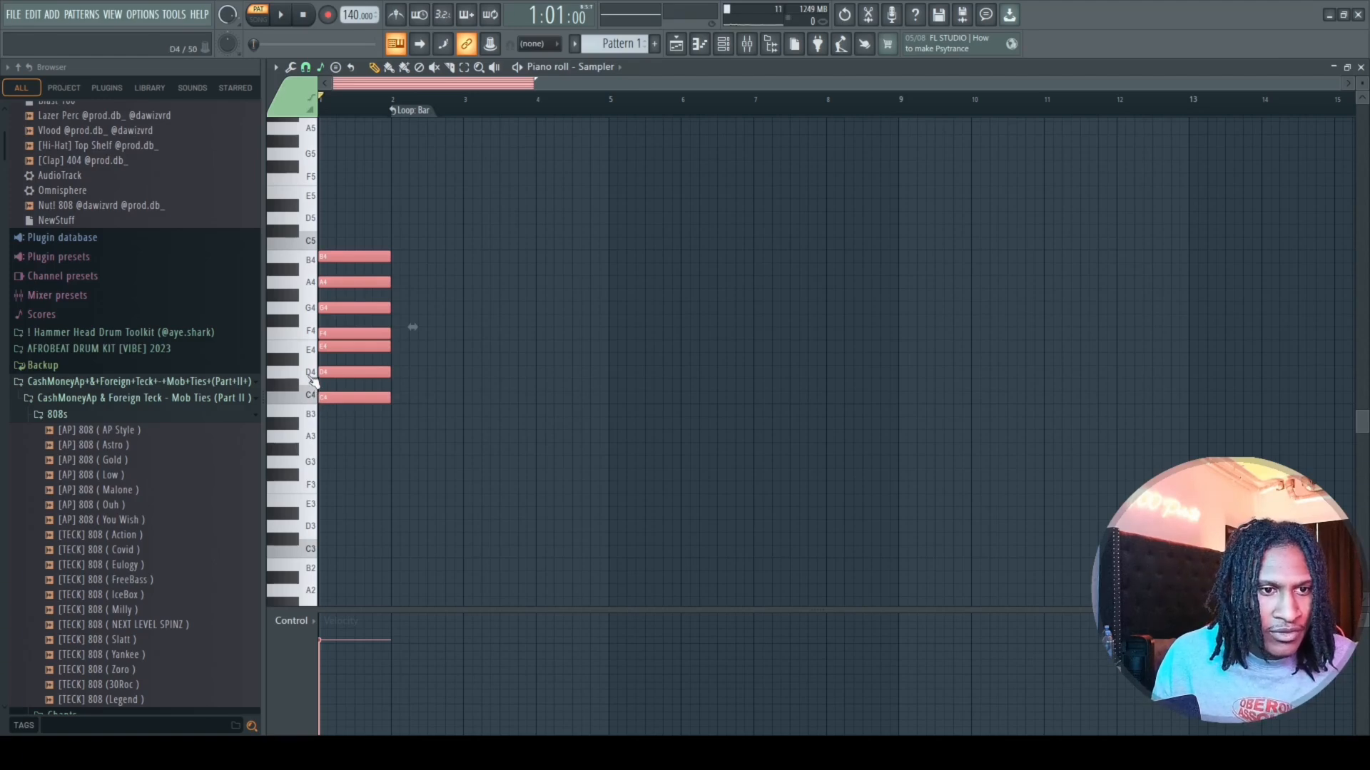
Go up the C major scale on the piano roll's keyboard from E4 through F4, G4 and A4 to B4.
{"action": "left_click", "coordinate": [314, 349]}
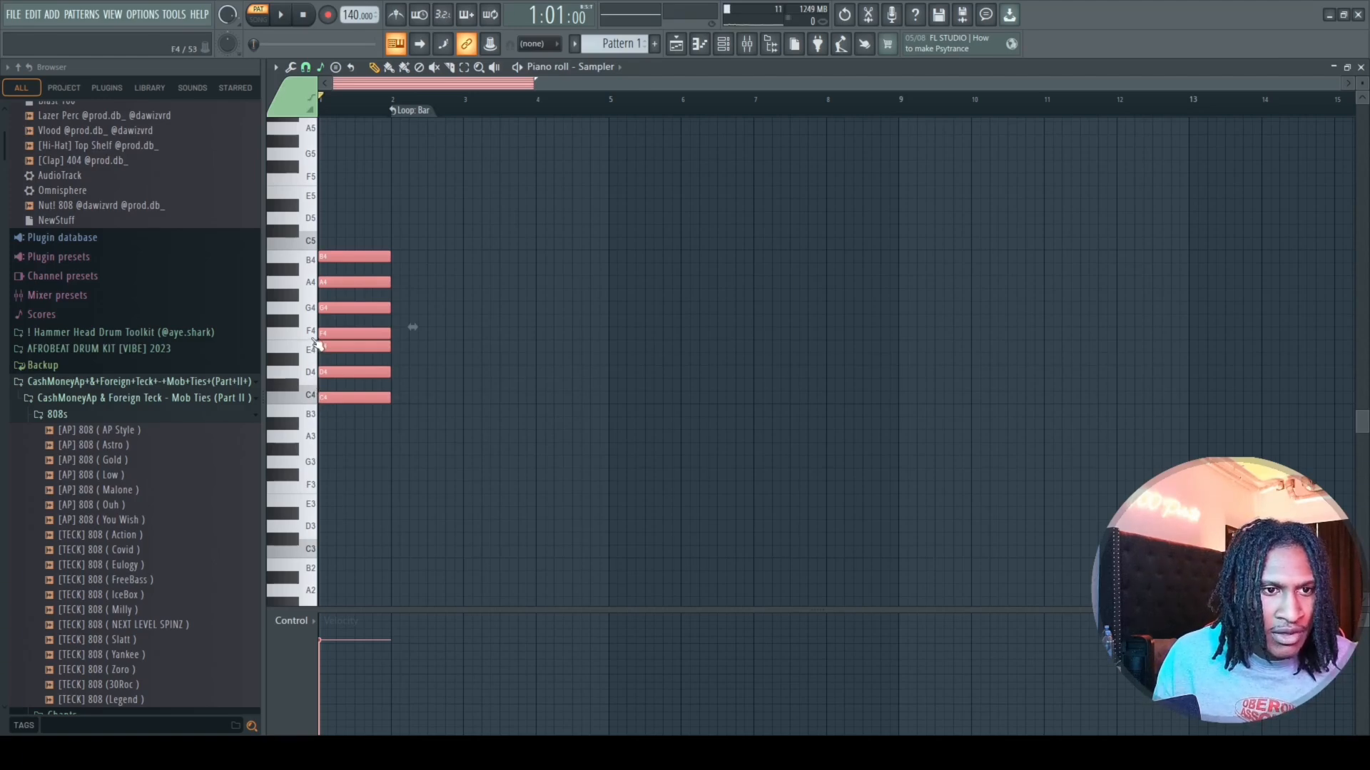
{"action": "left_click", "coordinate": [314, 338]}
{"action": "left_click", "coordinate": [318, 313]}
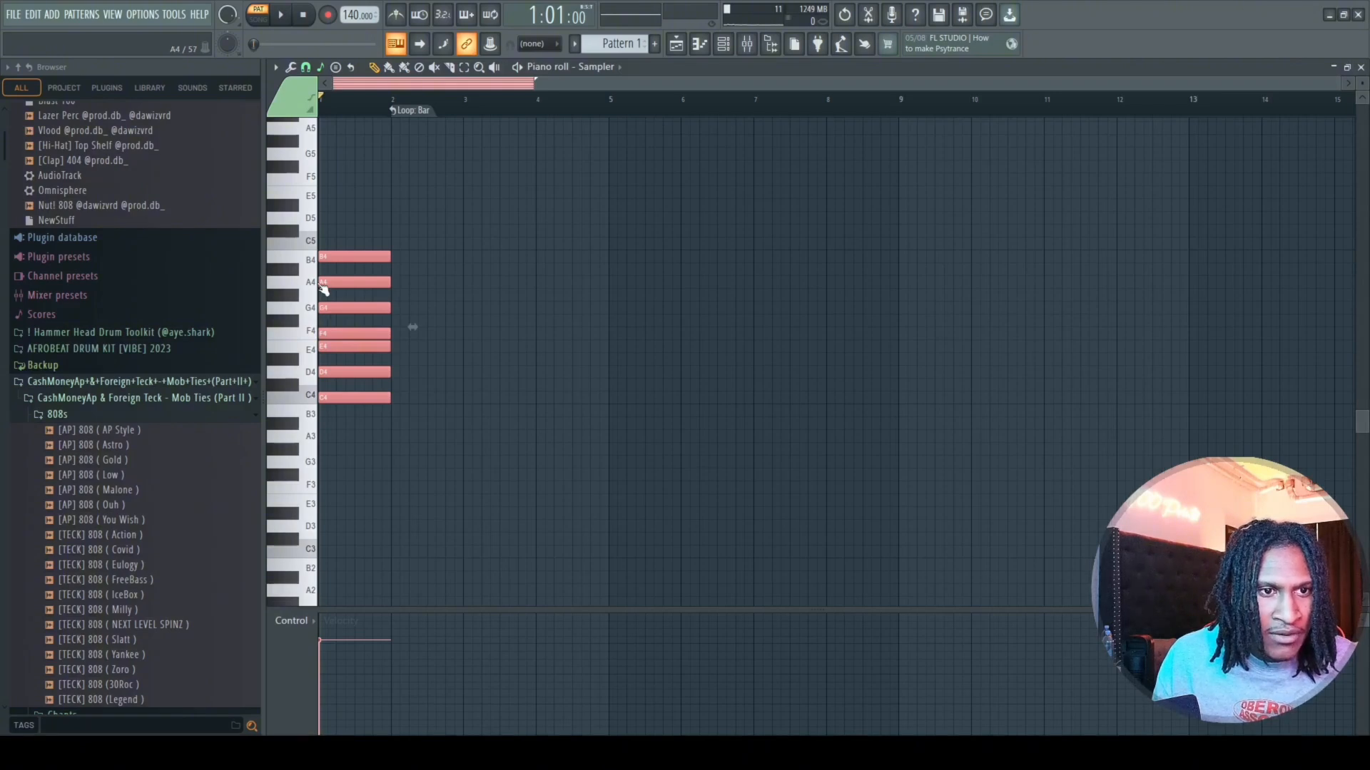
{"action": "left_click", "coordinate": [319, 286]}
{"action": "left_click", "coordinate": [316, 264]}
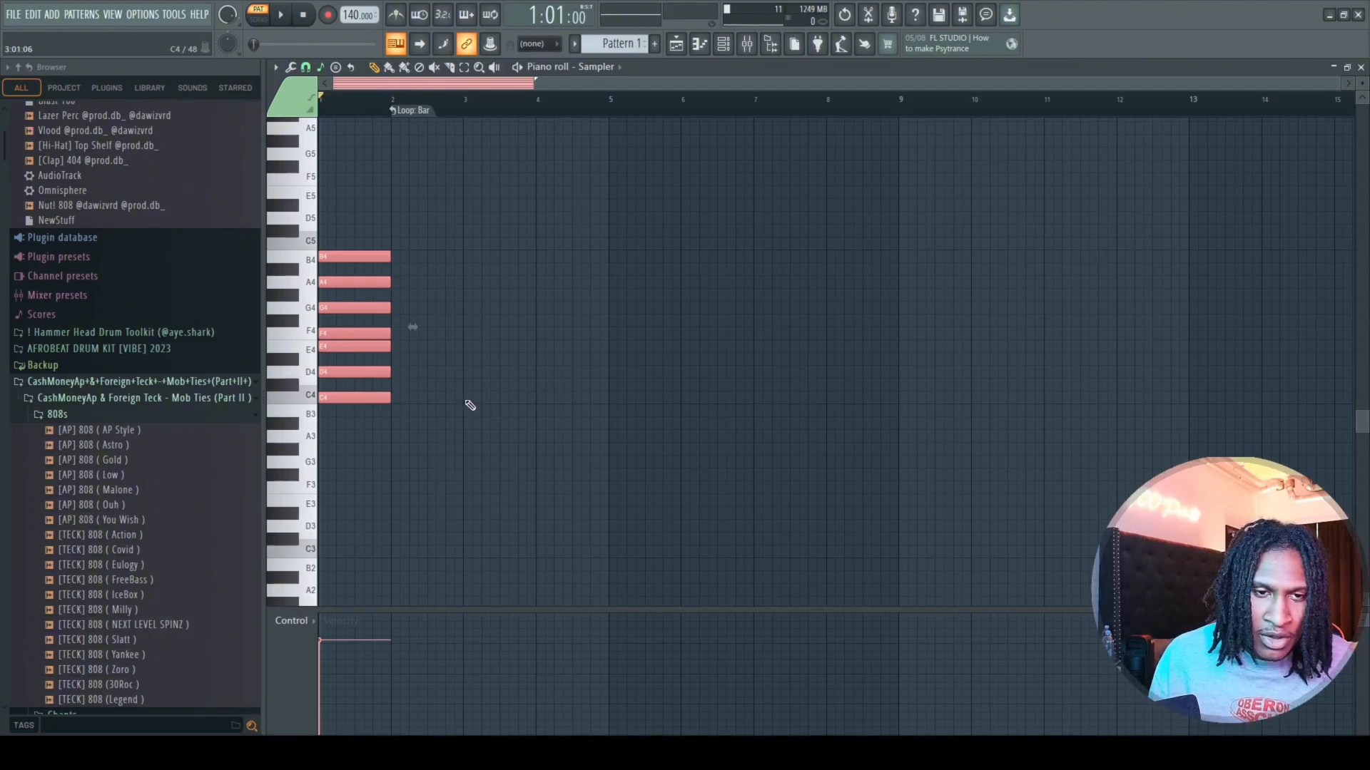
Add one-bar triads C4–E4–G4 at bar 3 and D4–F4–A4 at bar 4, aligning all notes to the bar starts.
{"action": "left_click", "coordinate": [467, 397]}
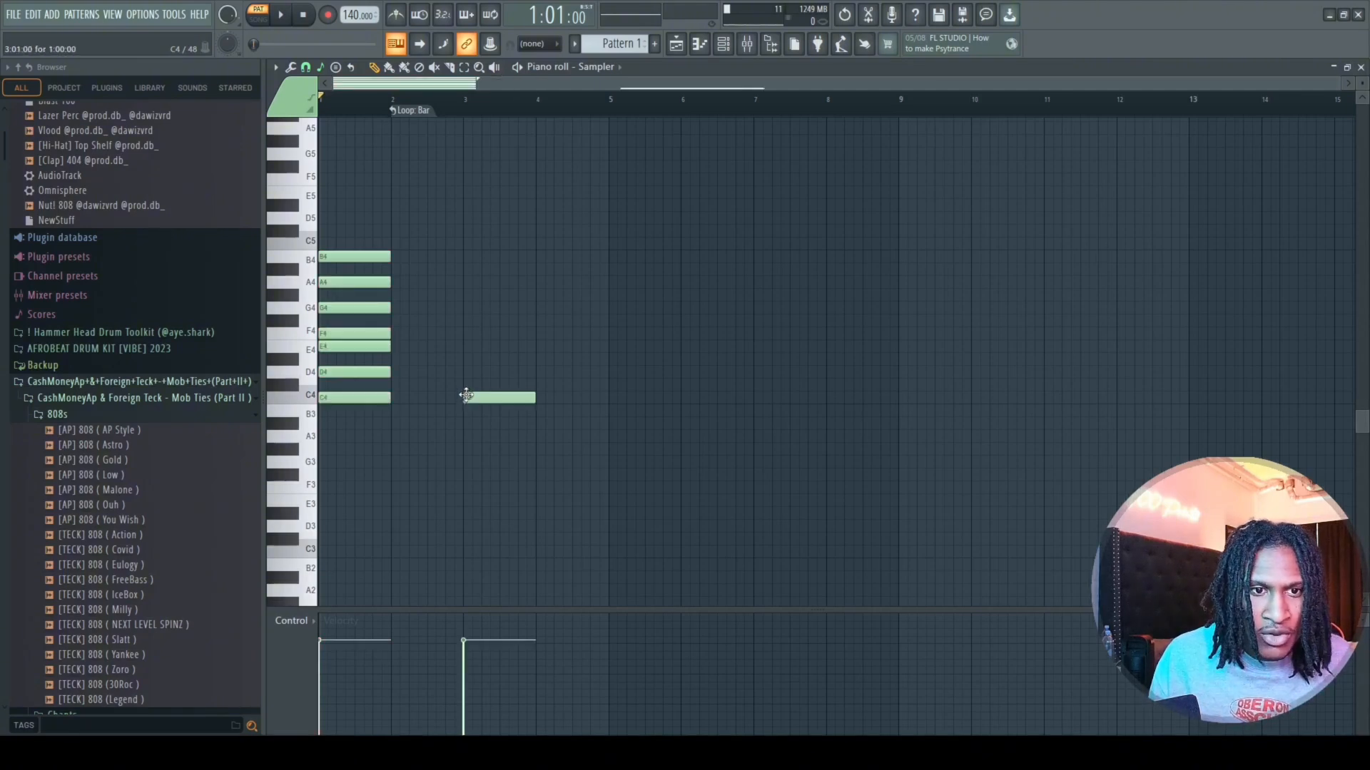
{"action": "left_click", "coordinate": [468, 346]}
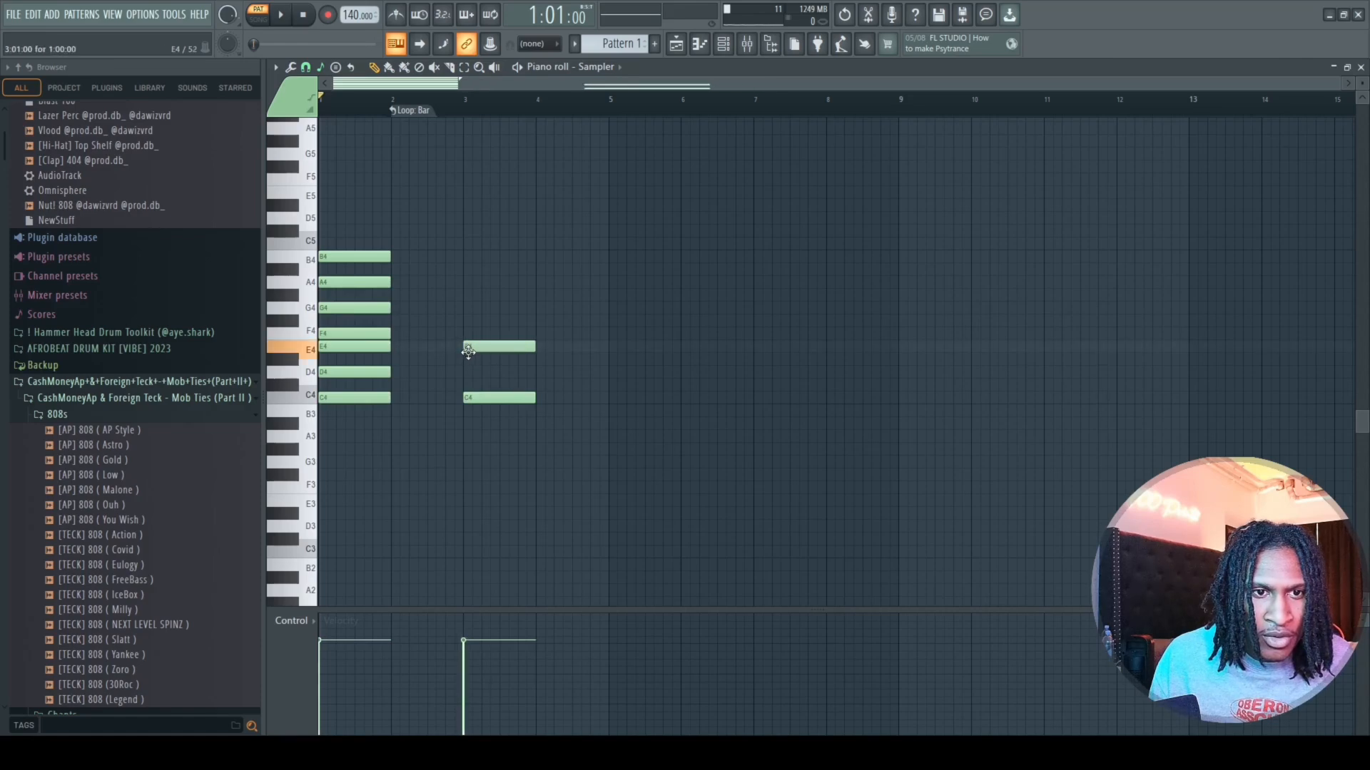
{"action": "left_click", "coordinate": [468, 308]}
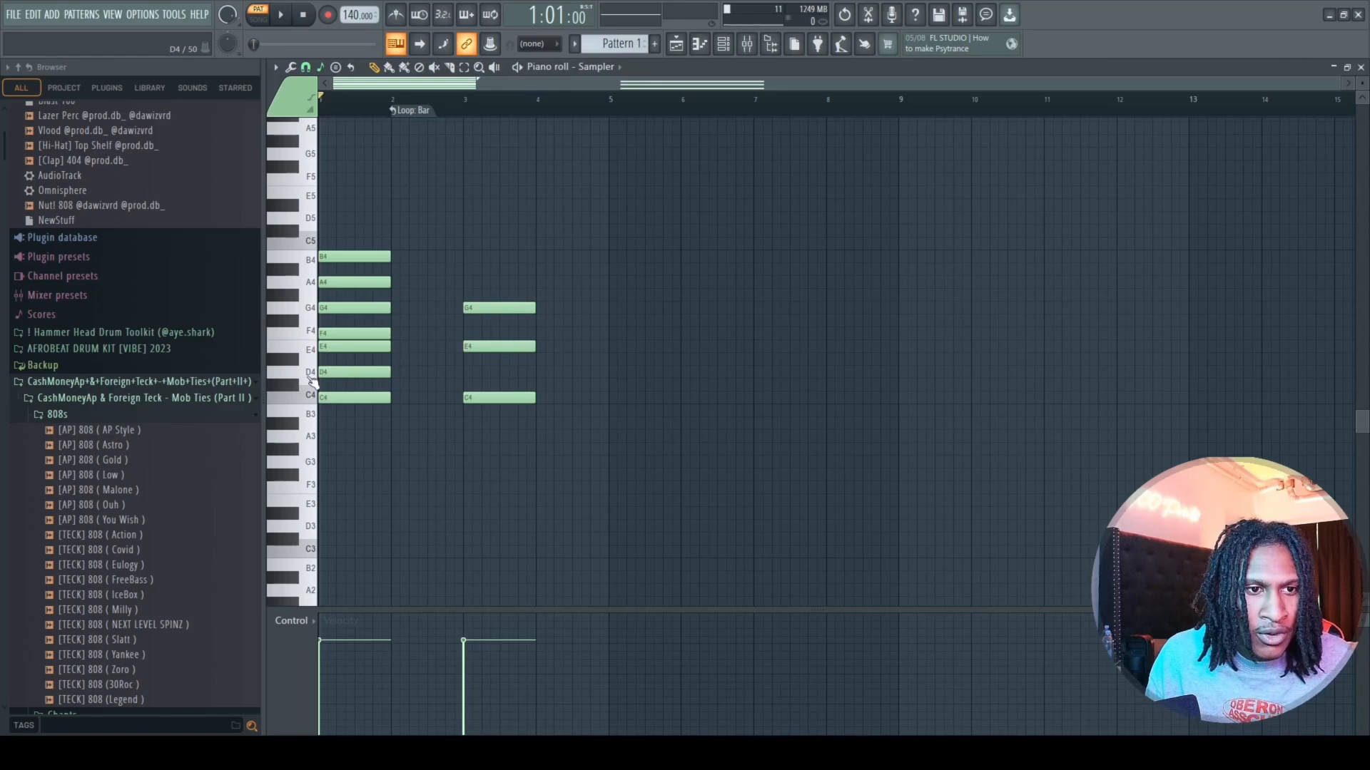
{"action": "left_click", "coordinate": [540, 373]}
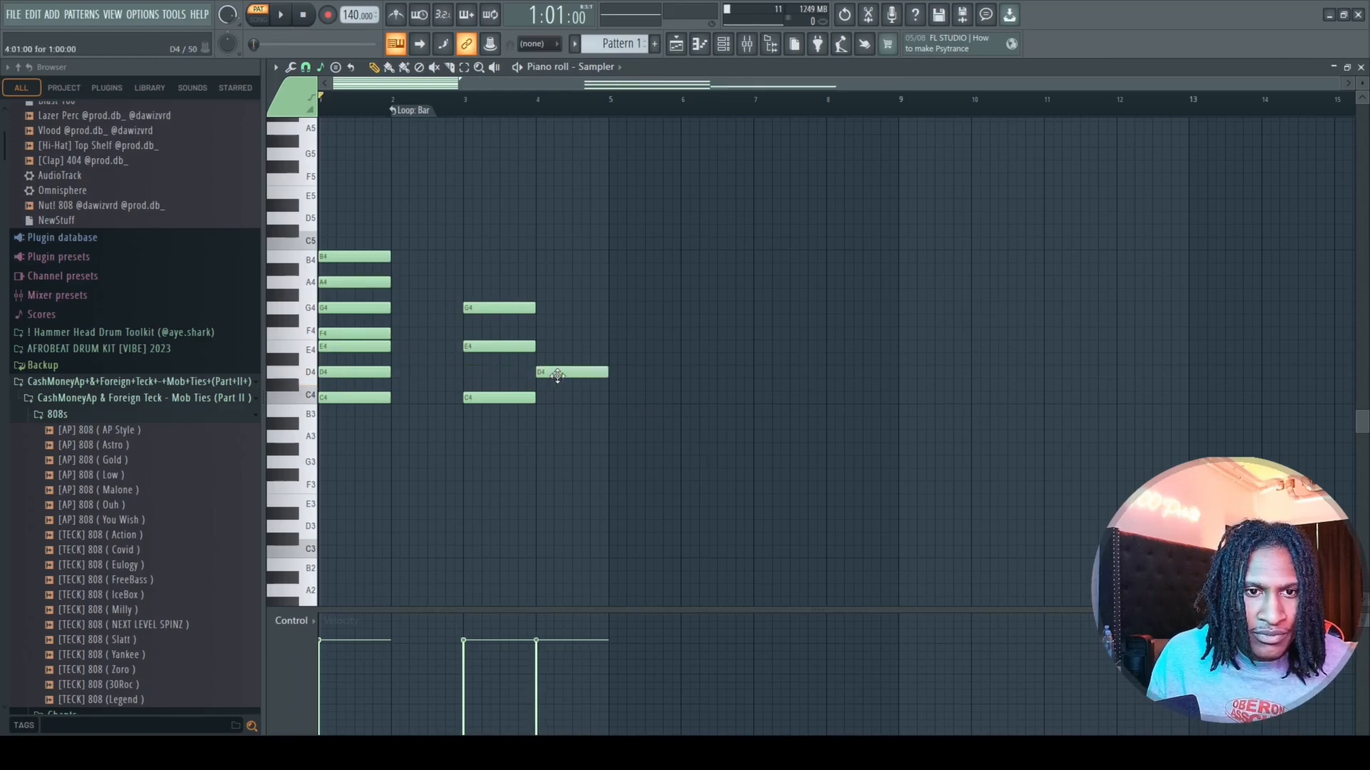
{"action": "left_click", "coordinate": [536, 334]}
{"action": "left_click", "coordinate": [545, 284]}
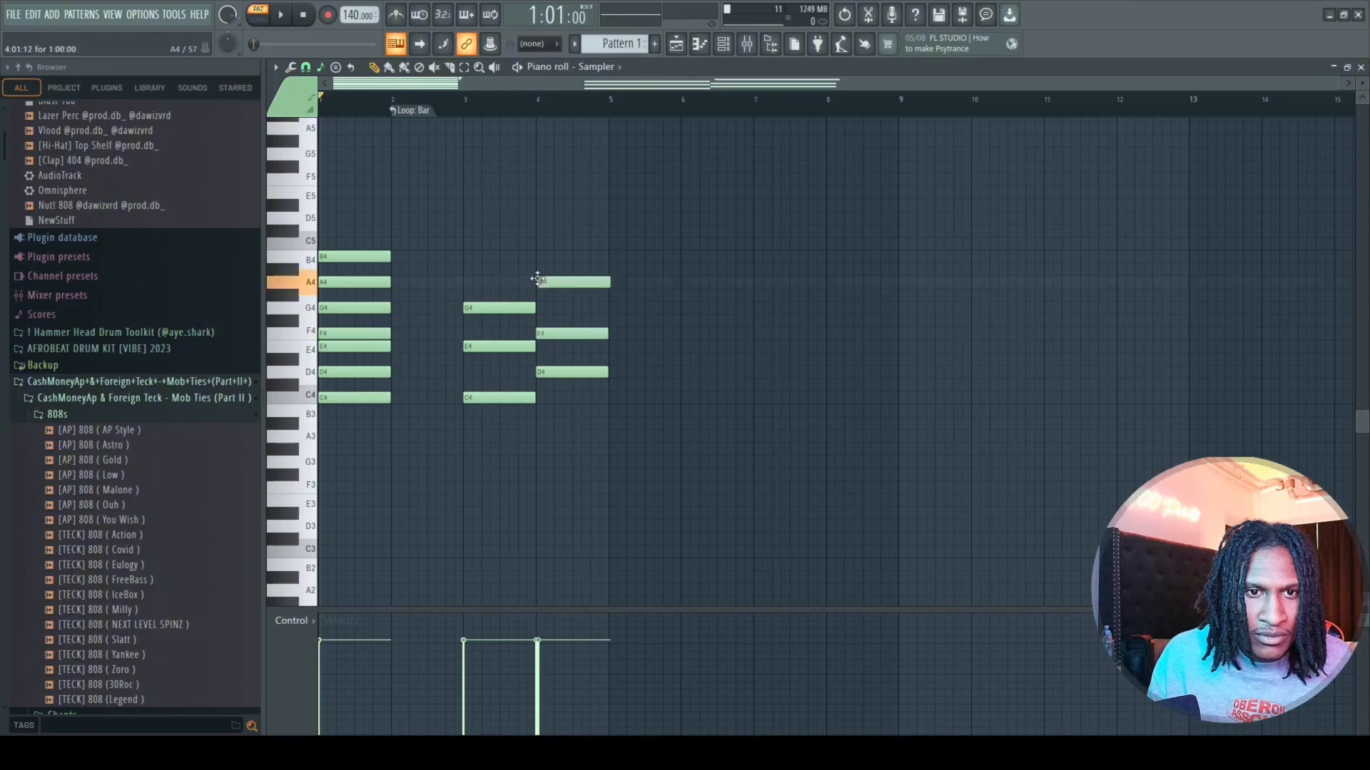
{"action": "mouse_move", "coordinate": [549, 288]}
{"action": "left_mouse_down"}
{"action": "mouse_move", "coordinate": [542, 270]}
{"action": "mouse_move", "coordinate": [548, 280]}
{"action": "left_mouse_up"}
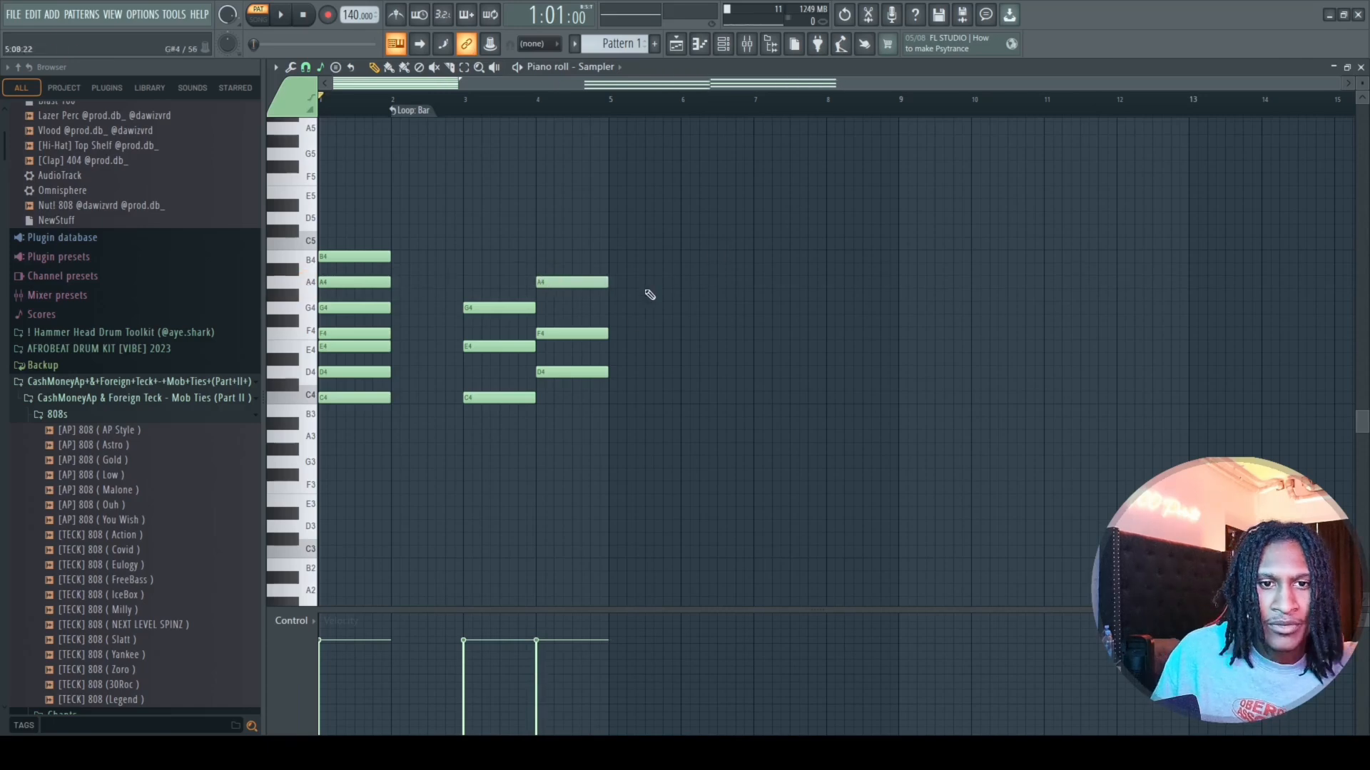
Add one-bar triads E4–G4–B4 at bar 5 and F4–A4–C5 at bar 6, aligning C5 to the bar start.
{"action": "left_click", "coordinate": [613, 348]}
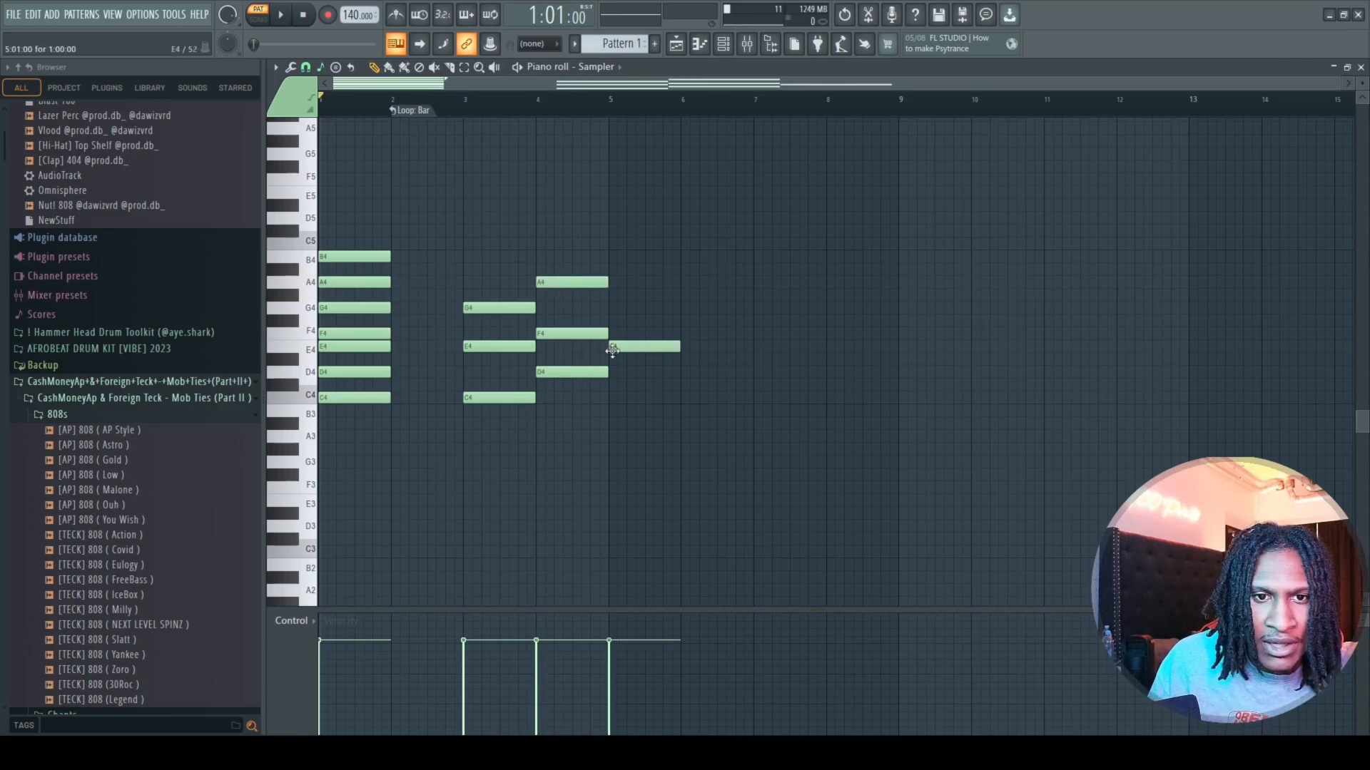
{"action": "left_click", "coordinate": [612, 308]}
{"action": "left_click", "coordinate": [615, 258]}
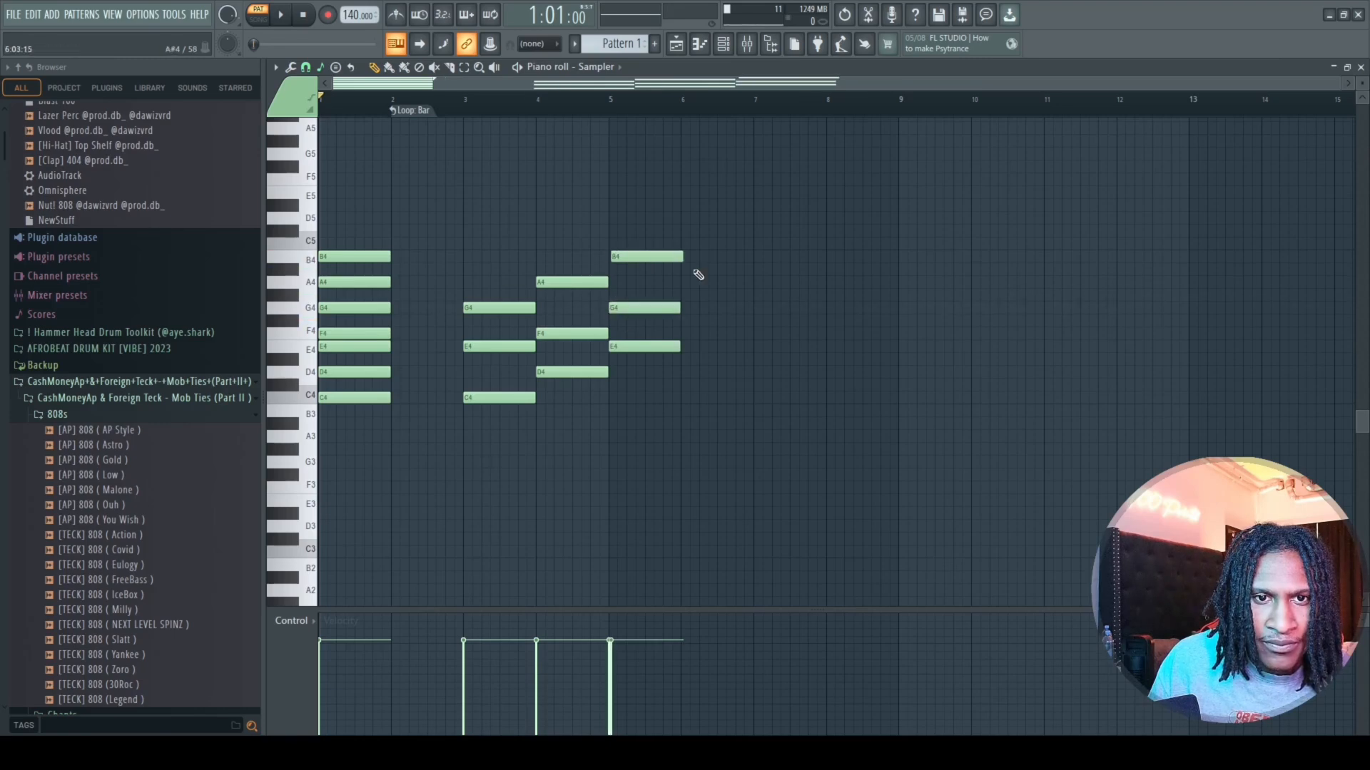
{"action": "left_click", "coordinate": [685, 333]}
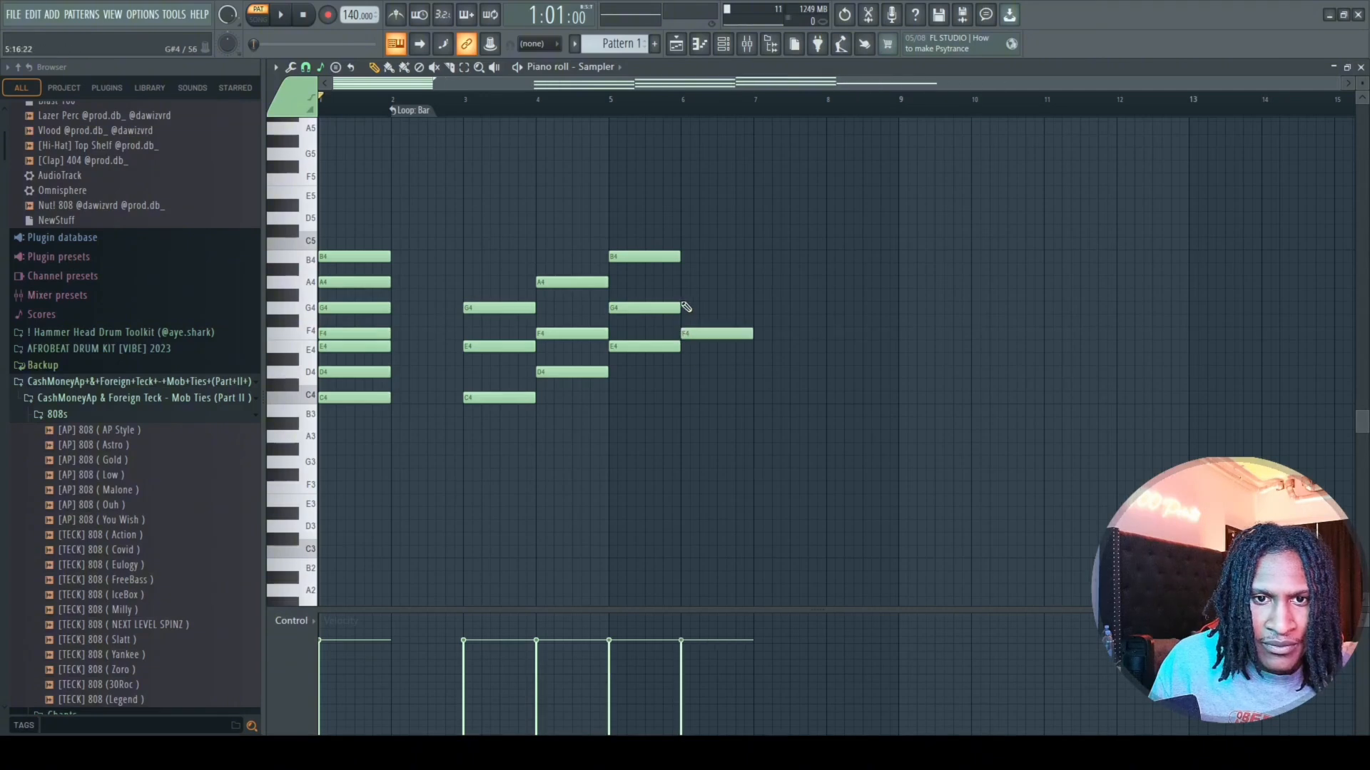
{"action": "left_click", "coordinate": [686, 282]}
{"action": "left_click", "coordinate": [686, 244]}
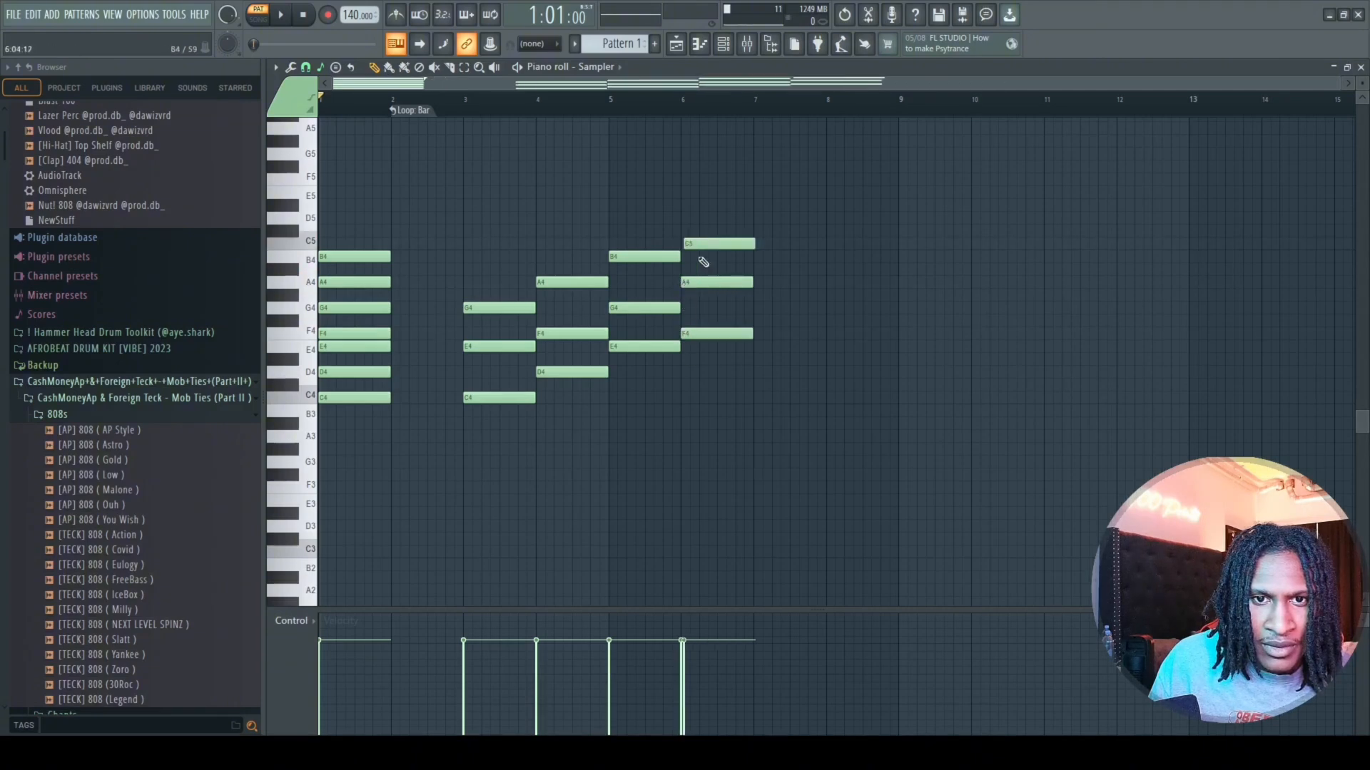
{"action": "left_click_drag", "start_coordinate": [703, 248], "coordinate": [705, 246]}
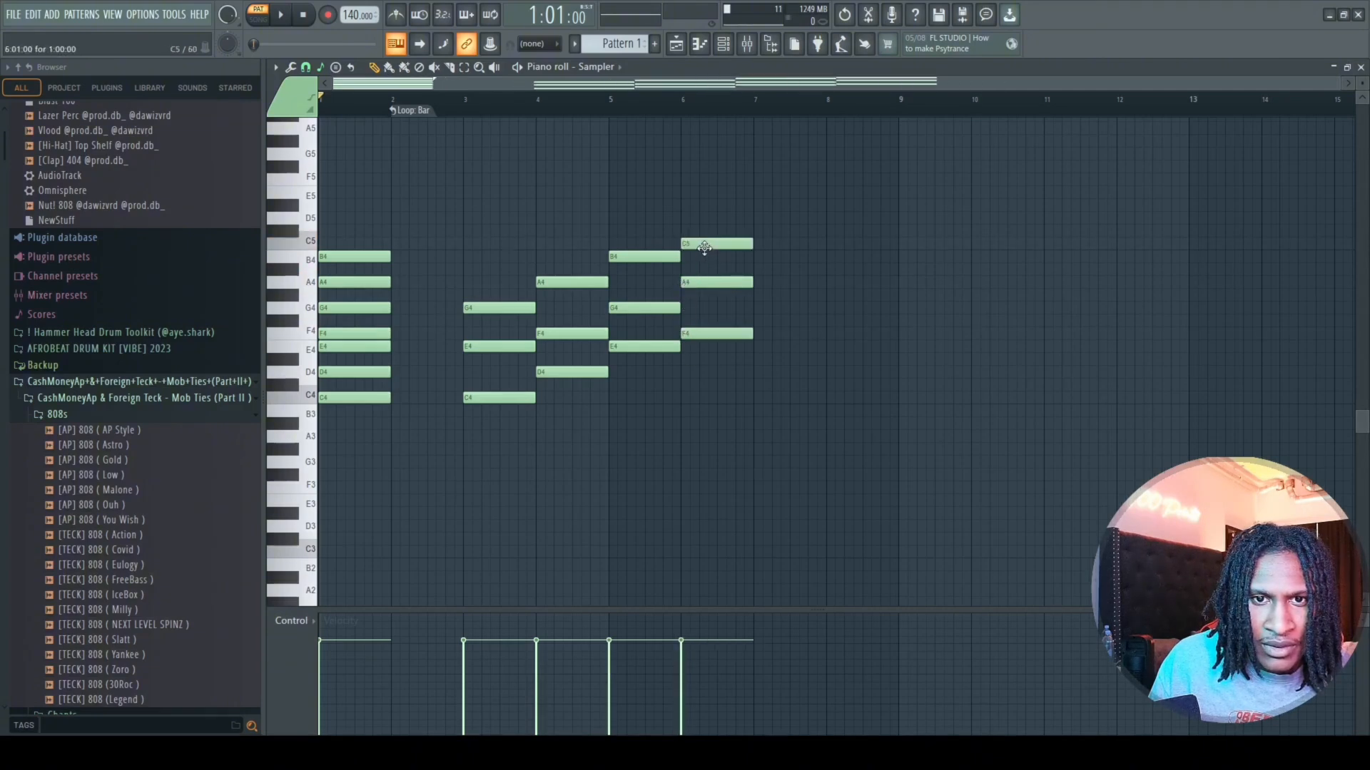
Add one-bar triads G4–B4–D5 at bar 7 and A4–C5–E5 at bar 8.
{"action": "left_click", "coordinate": [758, 309]}
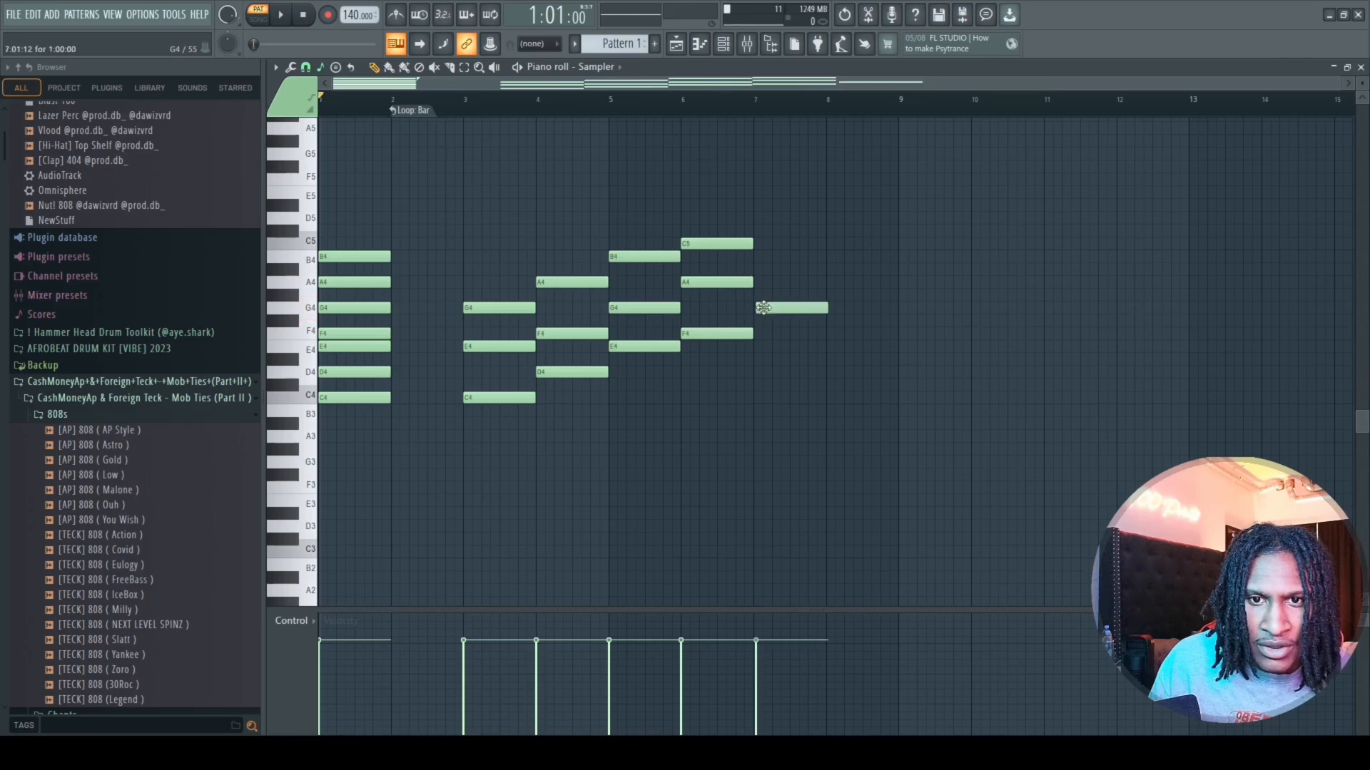
{"action": "left_click", "coordinate": [764, 255]}
{"action": "left_click_drag", "start_coordinate": [763, 255], "coordinate": [765, 255]}
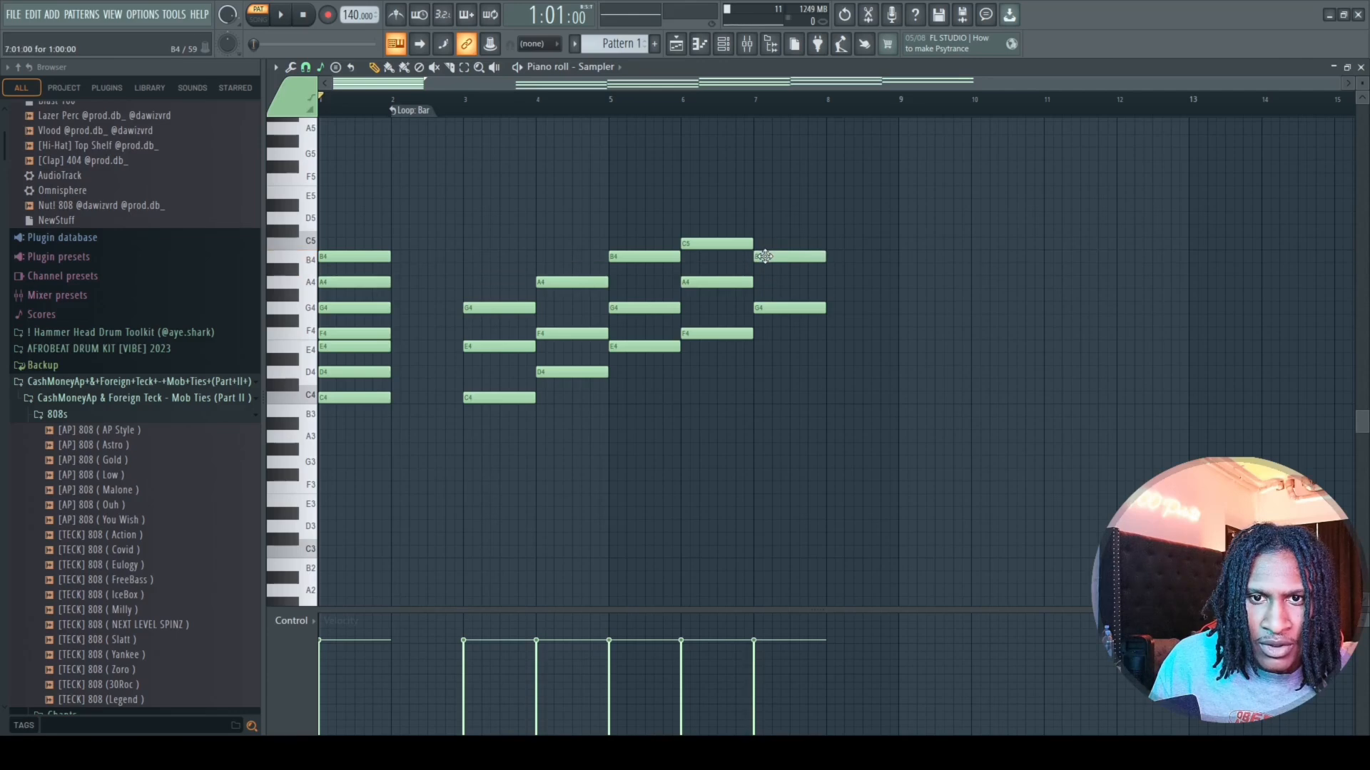
{"action": "left_click", "coordinate": [757, 218]}
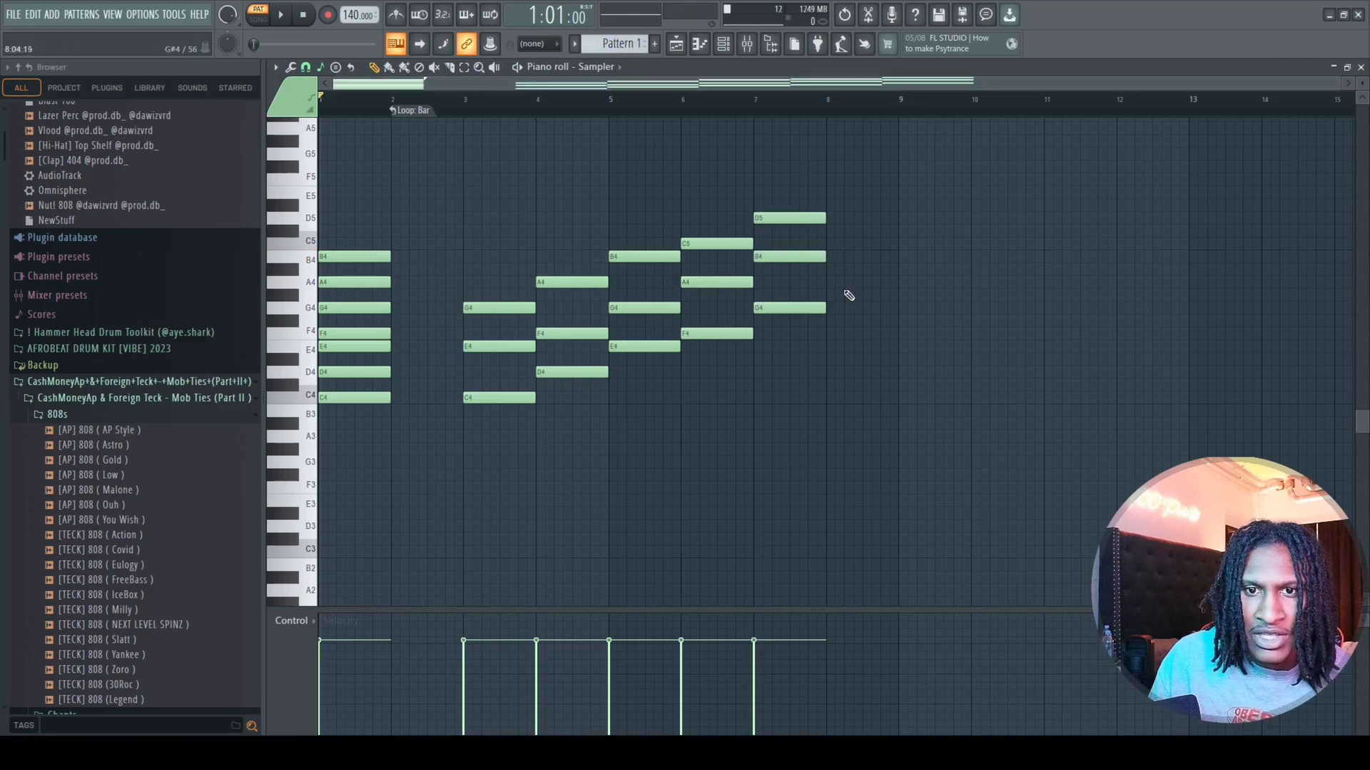
{"action": "left_click", "coordinate": [831, 283]}
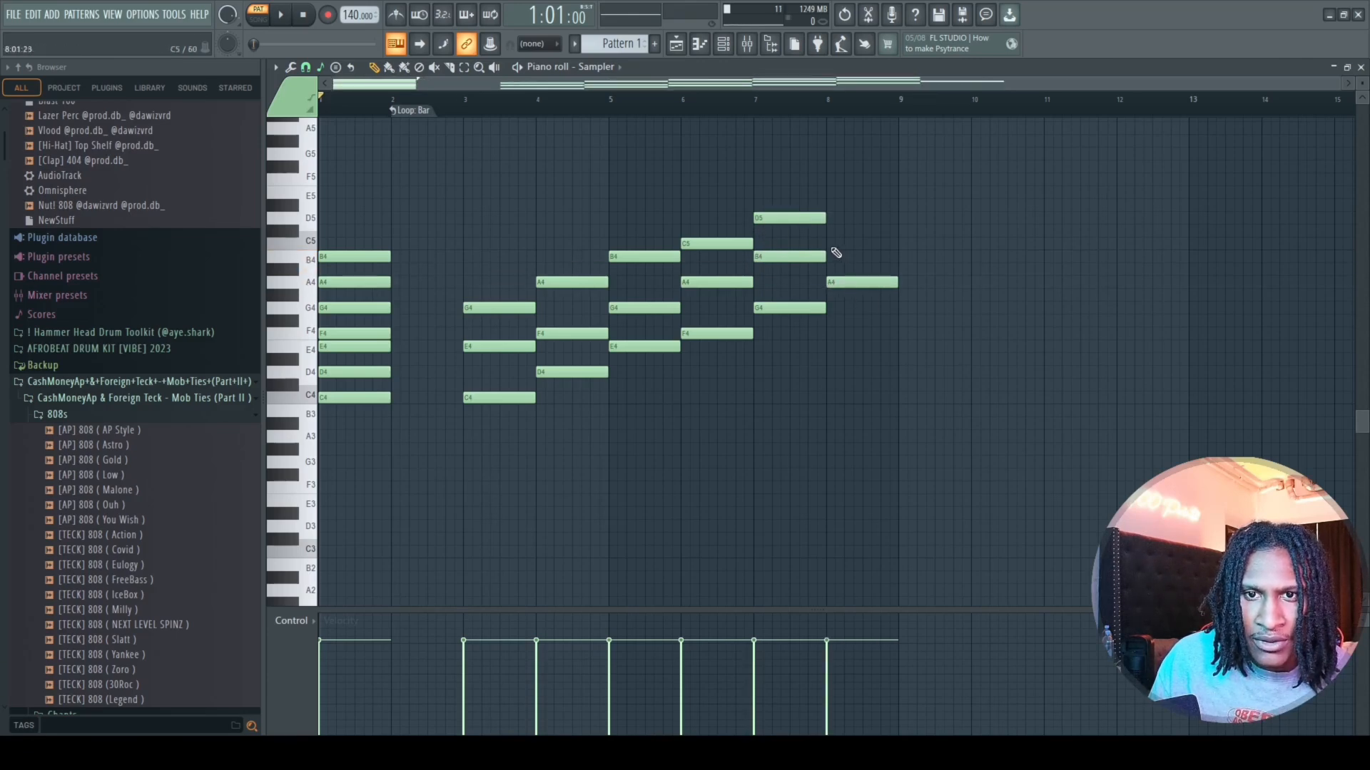
{"action": "left_click", "coordinate": [831, 243]}
{"action": "left_click", "coordinate": [831, 193]}
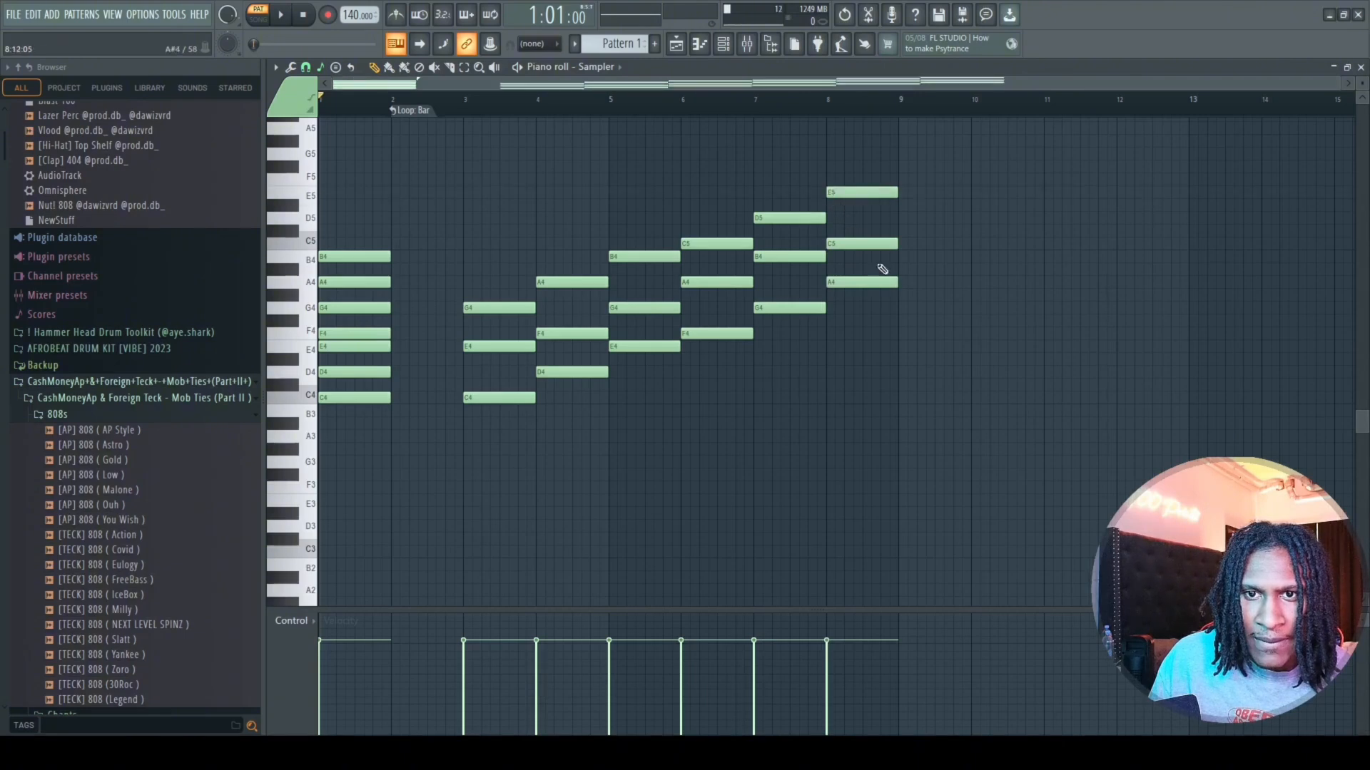
Add a one-bar B4–D5–F5 triad at bar 9.
{"action": "left_click", "coordinate": [902, 257]}
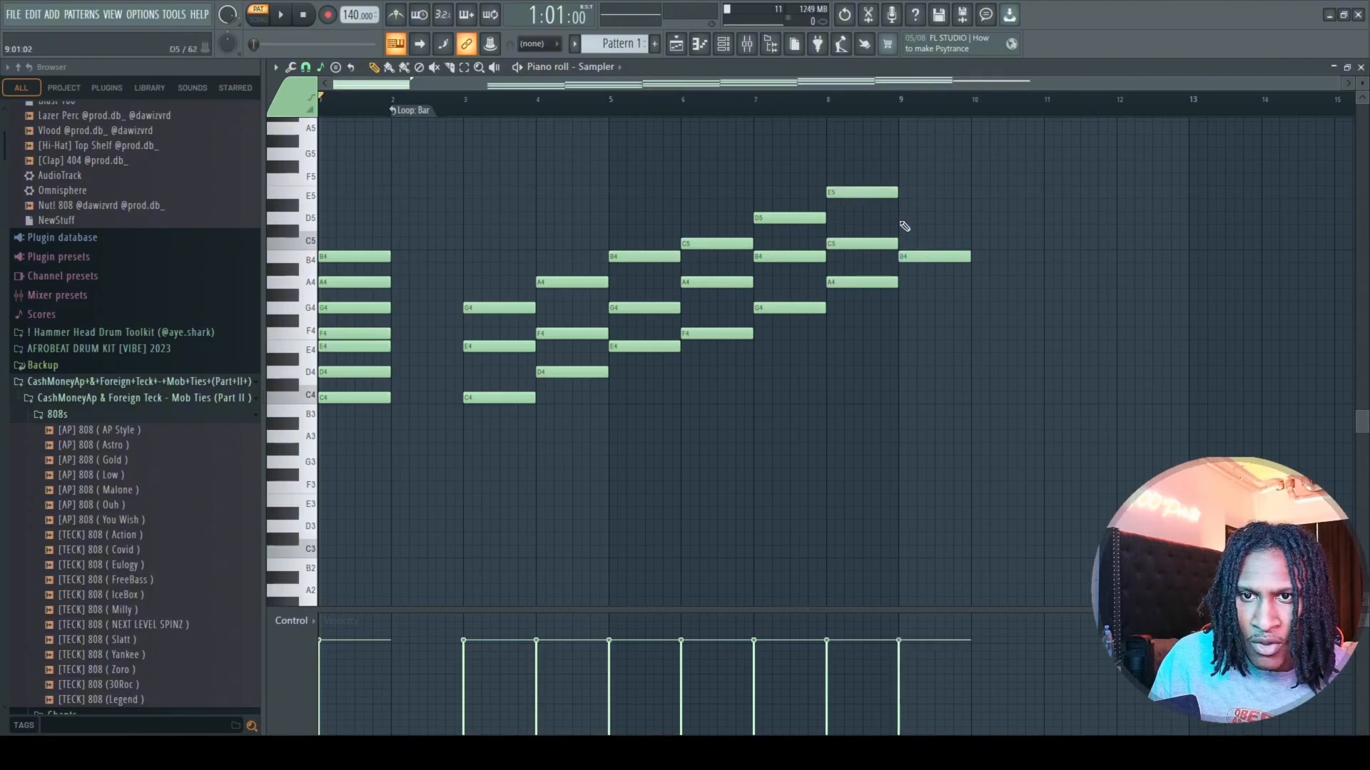
{"action": "left_click", "coordinate": [903, 219]}
{"action": "left_click_drag", "start_coordinate": [906, 179], "coordinate": [911, 178]}
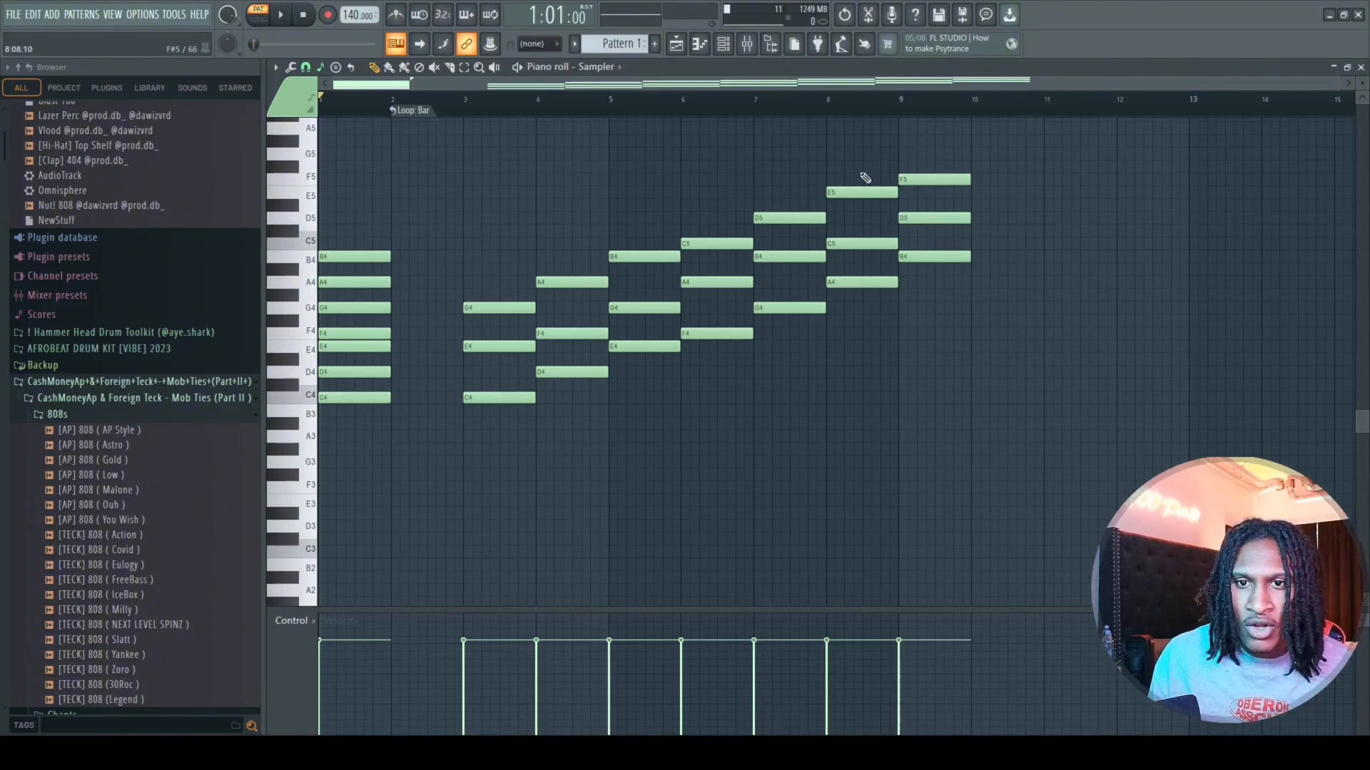
Highlight in turn the A4–C5–E5 chord at bar 8 and the F4–A4–C5 chord at bar 6.
{"action": "left_click_drag", "start_coordinate": [863, 149], "coordinate": [831, 399]}
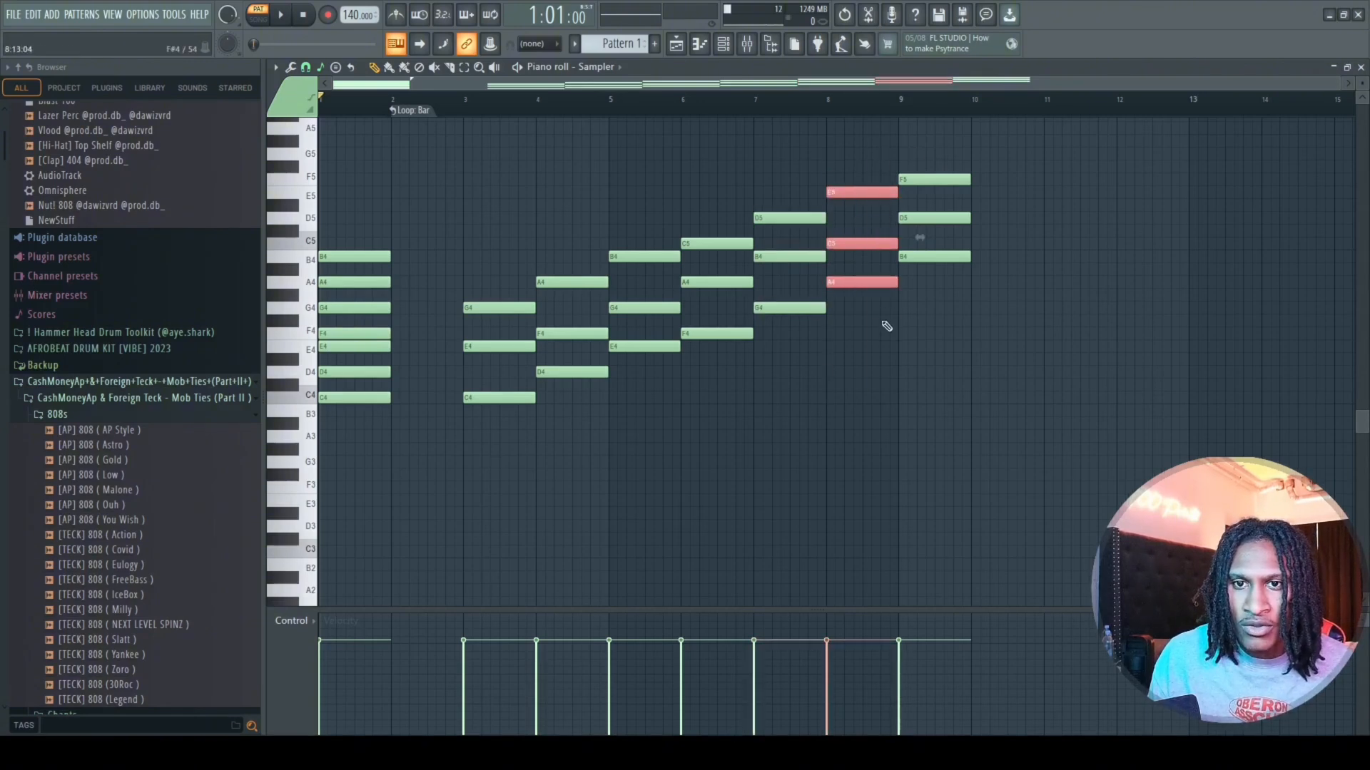
{"action": "left_click_drag", "start_coordinate": [723, 187], "coordinate": [713, 369]}
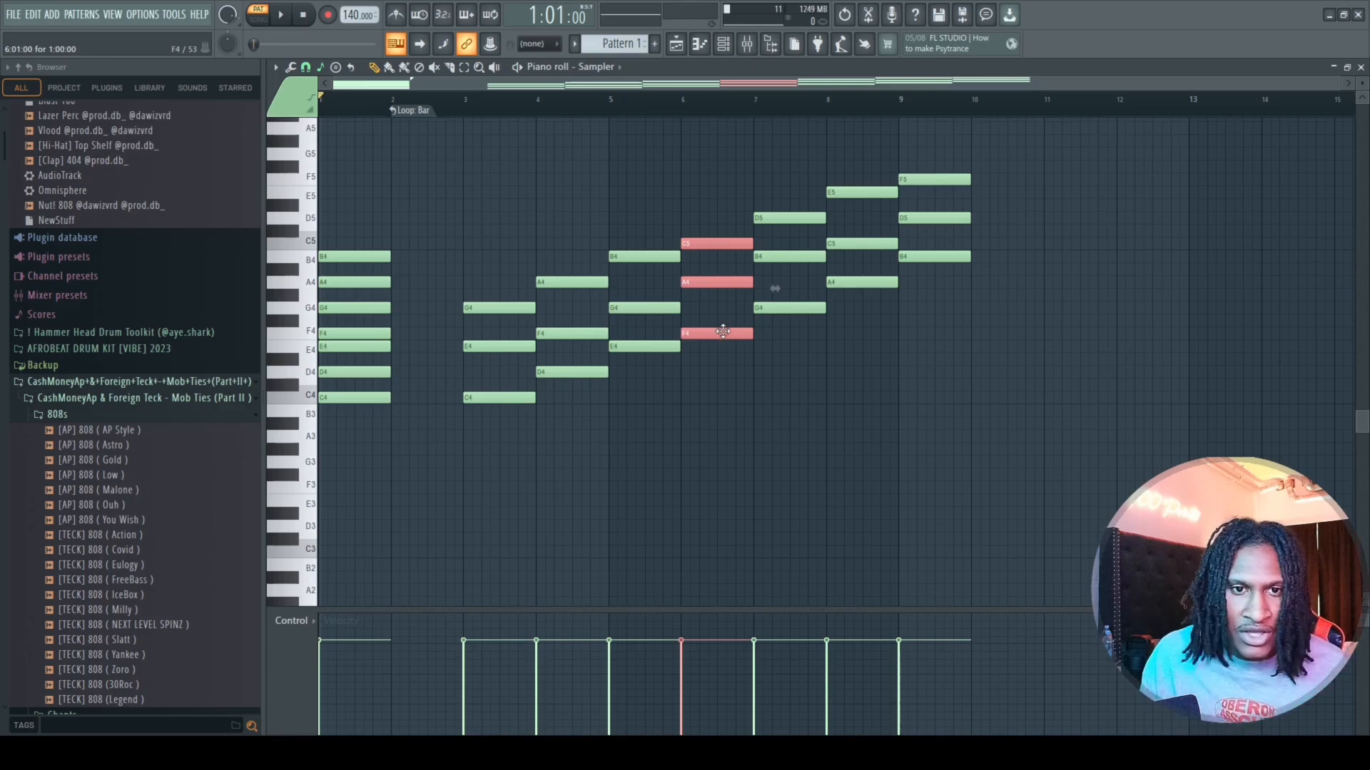
Open the piano roll of the FL Keys channel, and add and remove a test F4 note in bar 7.
{"action": "left_click", "coordinate": [717, 46]}
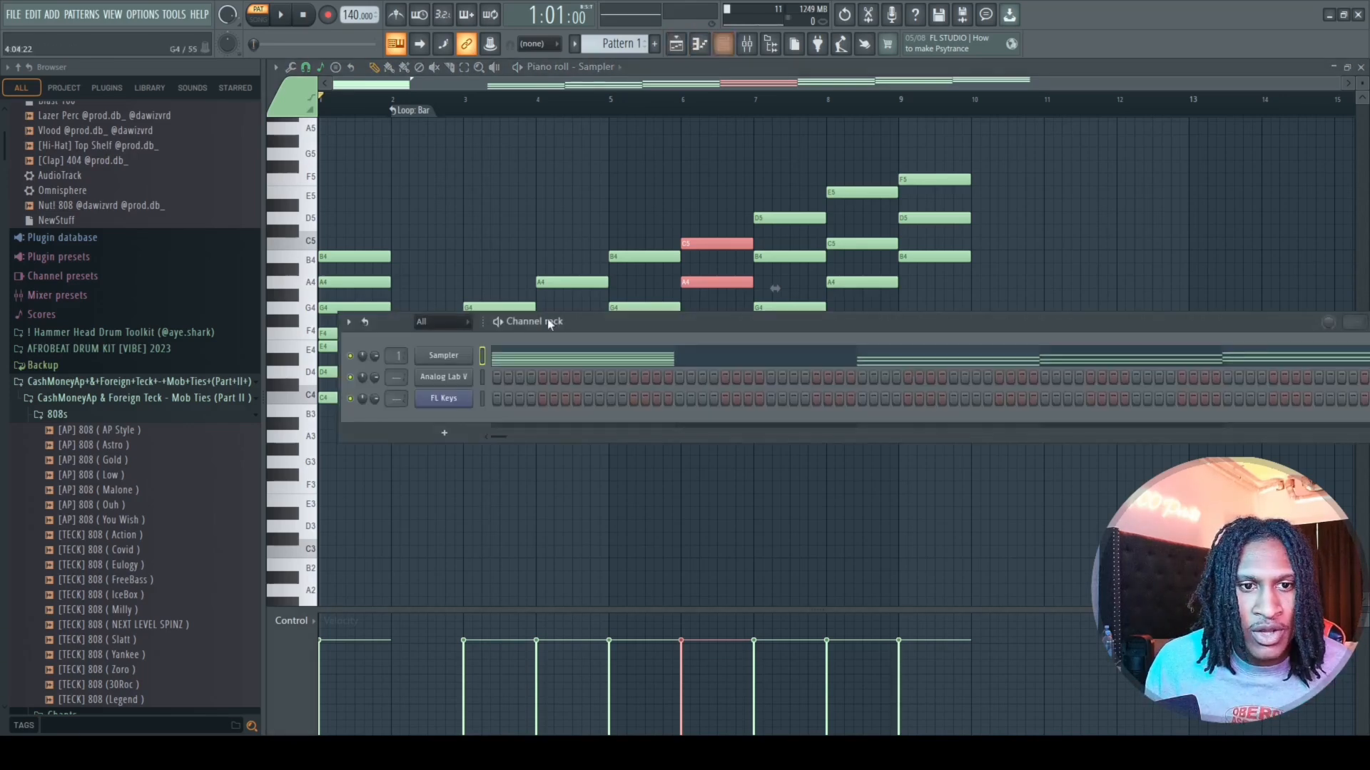
{"action": "left_click", "coordinate": [449, 401]}
{"action": "key", "text": "F7"}
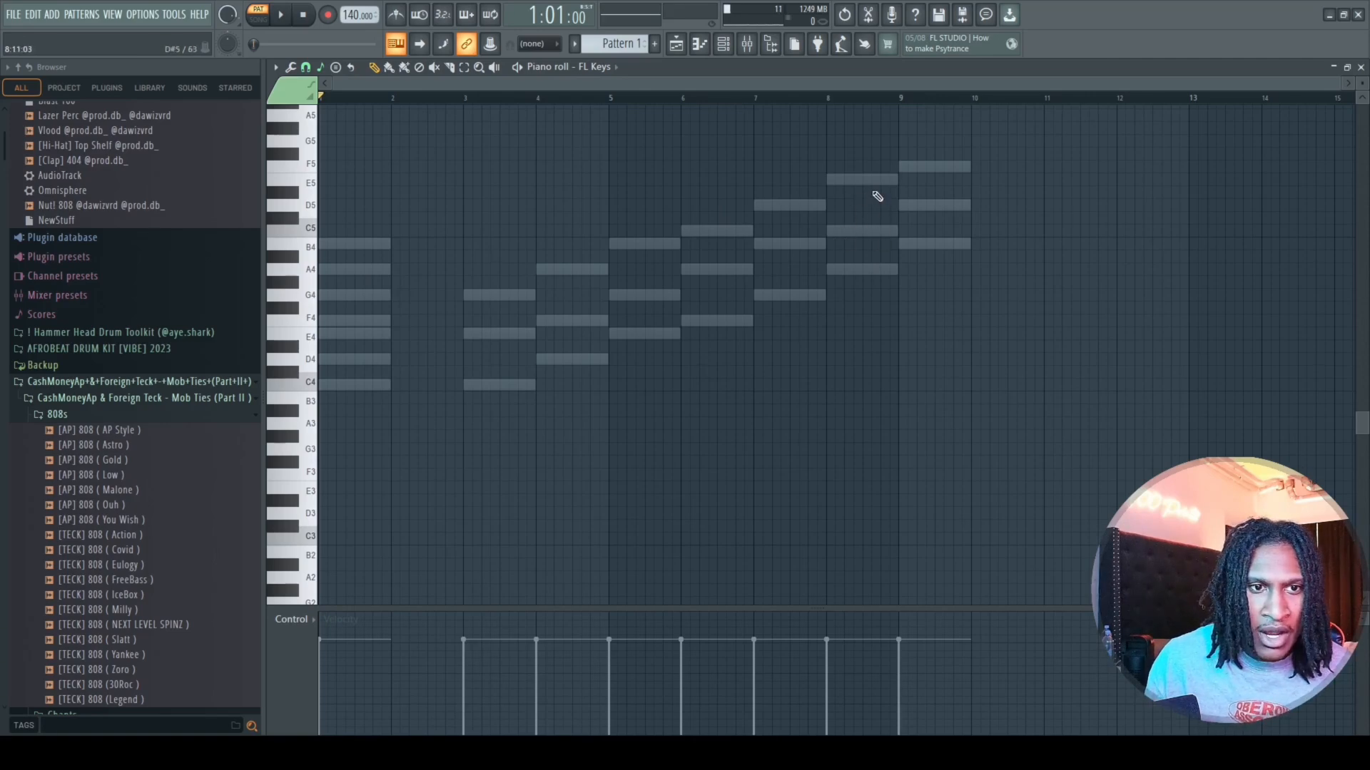
{"action": "left_click", "coordinate": [779, 320]}
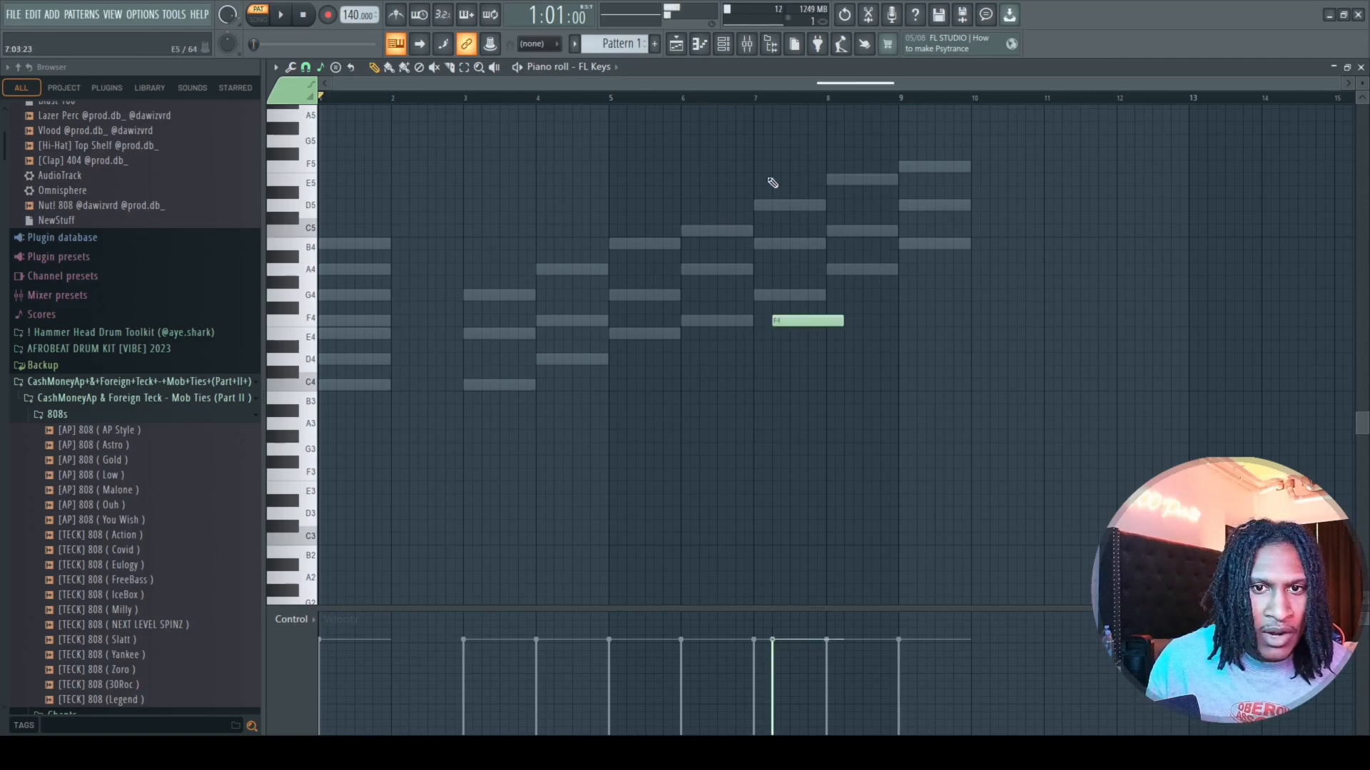
{"action": "right_click", "coordinate": [807, 318]}
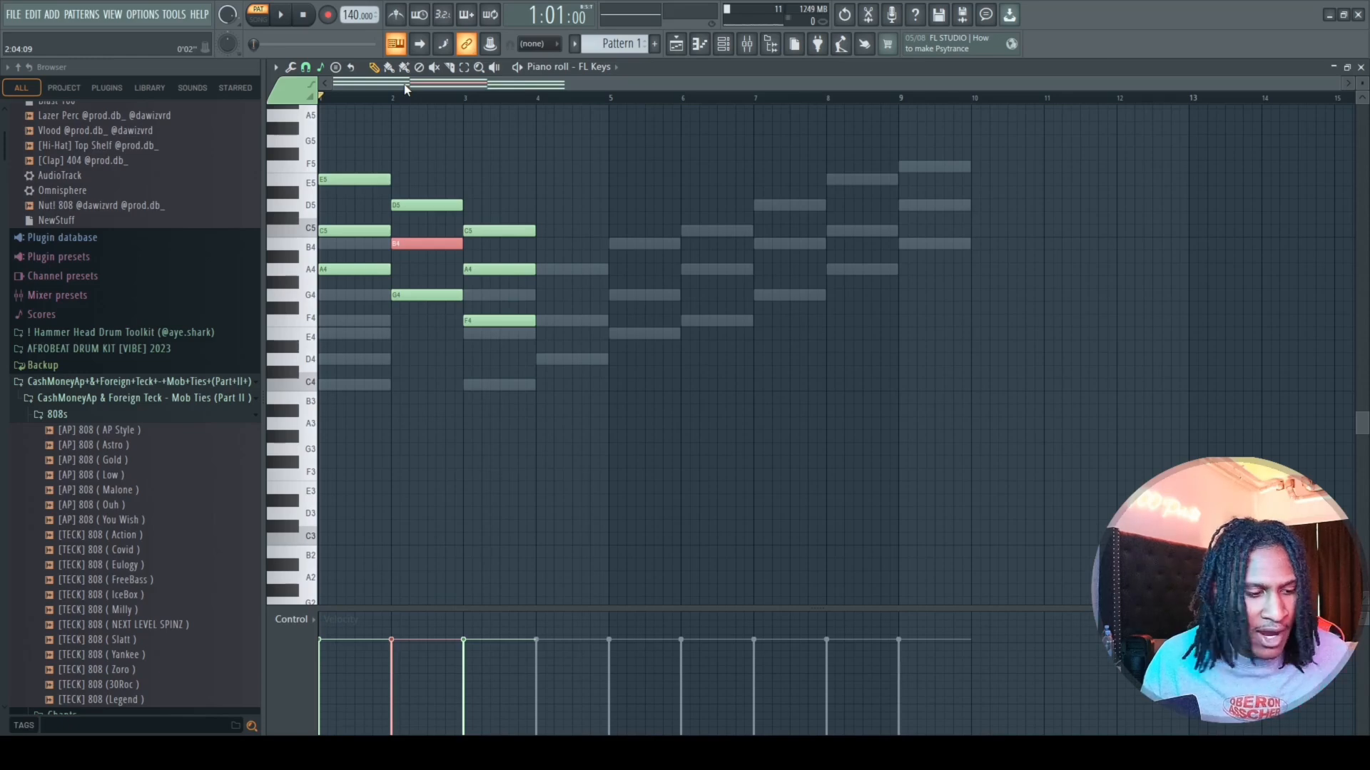
Play back the three-chord FL Keys progression in bars 1 to 3.
{"action": "key", "text": "space"}
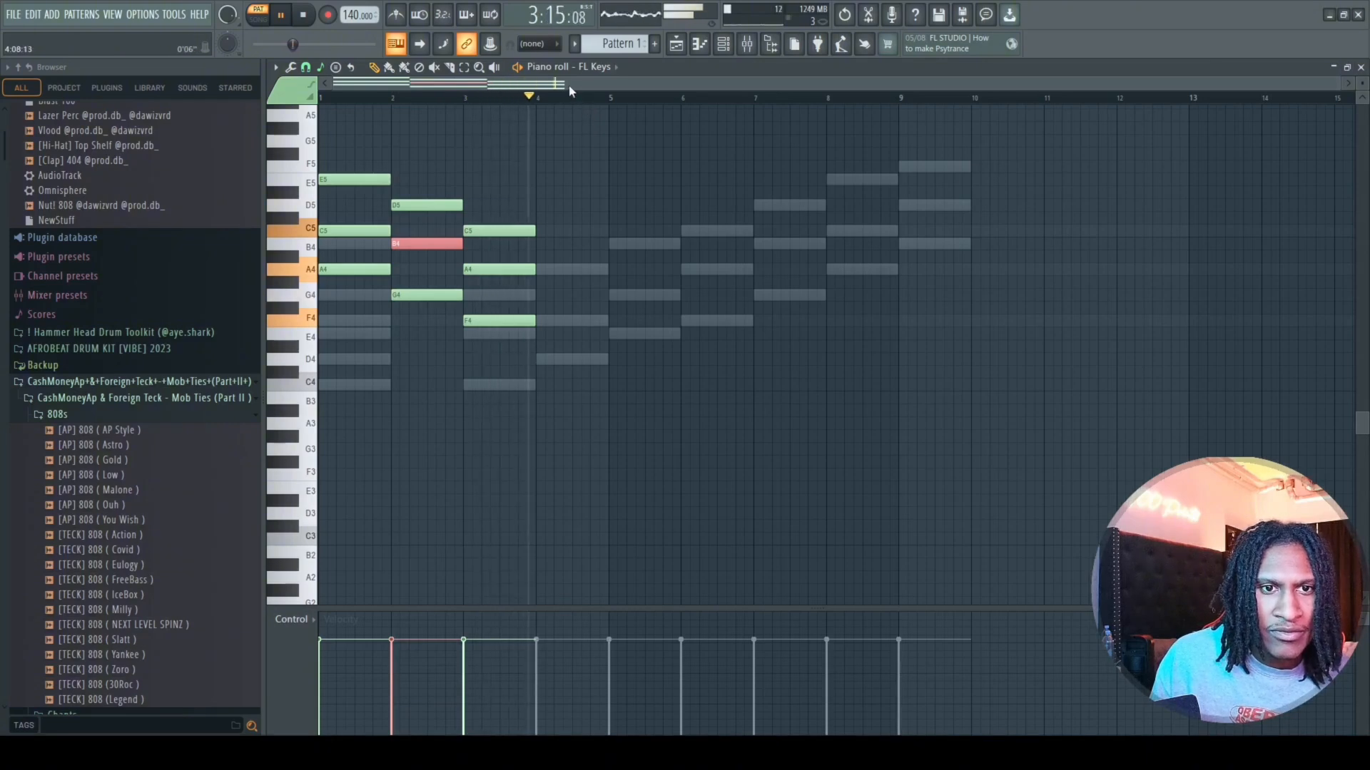
{"action": "key", "text": "space"}
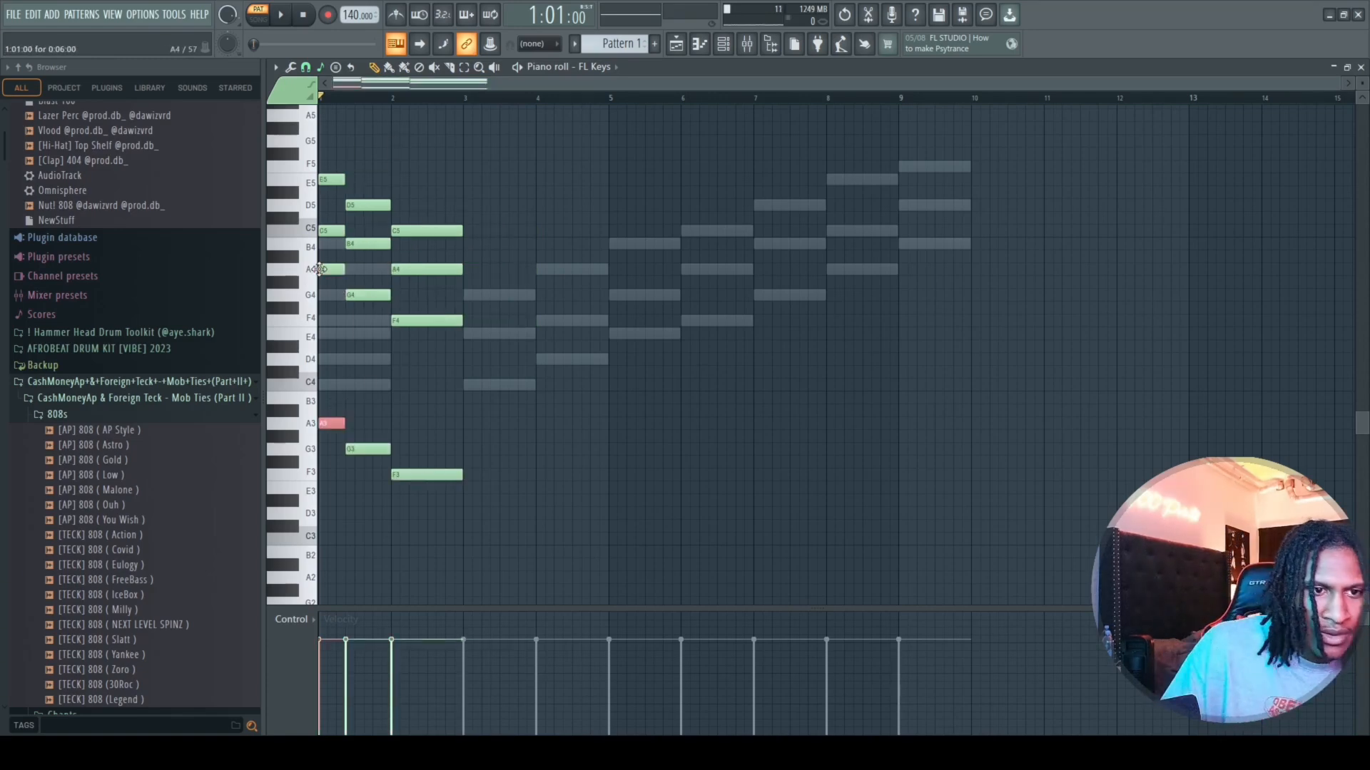
{"action": "key", "text": "space"}
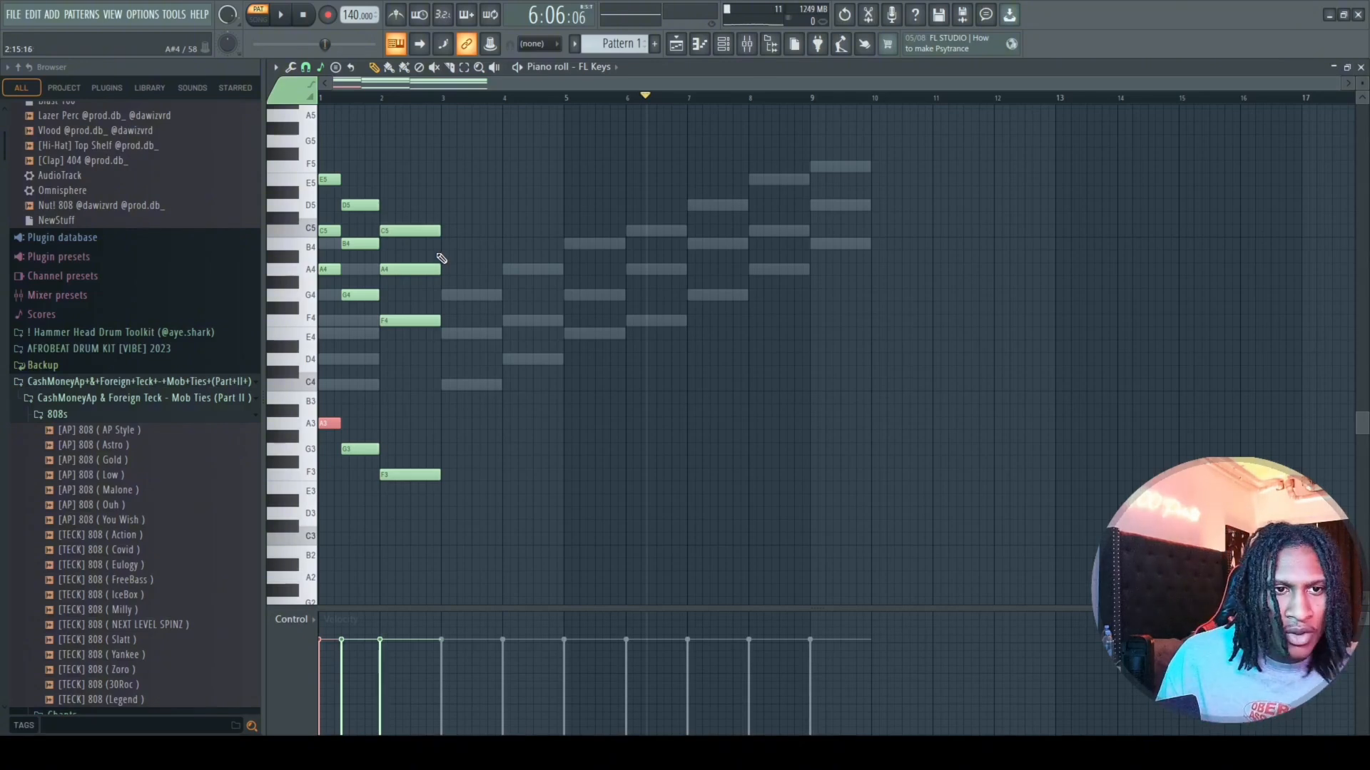
Raise the chords' middle notes C5, B4 and A4 by one octave, and play the progression from the start.
{"action": "left_click", "coordinate": [400, 269]}
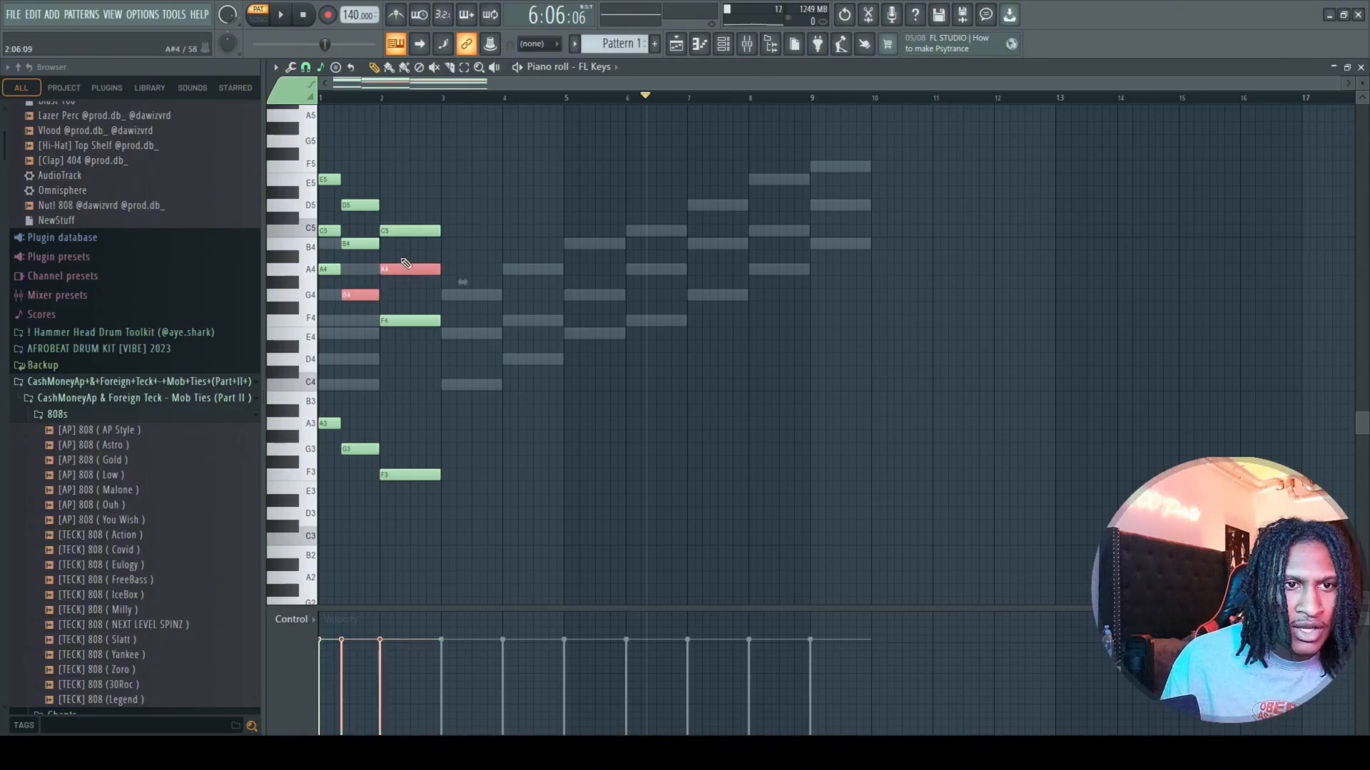
{"action": "mouse_move", "coordinate": [392, 268]}
{"action": "left_mouse_down"}
{"action": "mouse_move", "coordinate": [353, 243]}
{"action": "mouse_move", "coordinate": [412, 275]}
{"action": "left_mouse_up"}
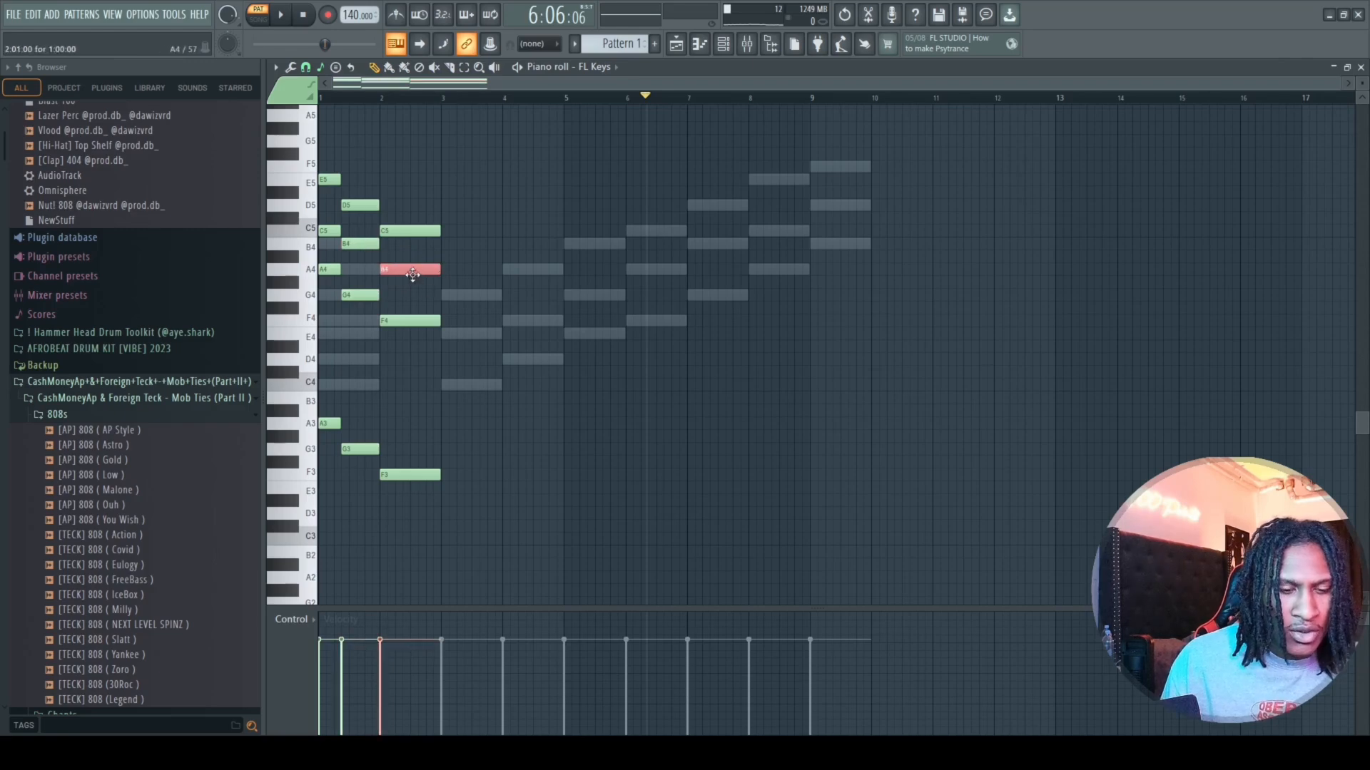
{"action": "key", "text": "ctrl+Up"}
{"action": "left_click_drag", "start_coordinate": [361, 233], "coordinate": [341, 253]}
{"action": "key", "text": "ctrl+Up"}
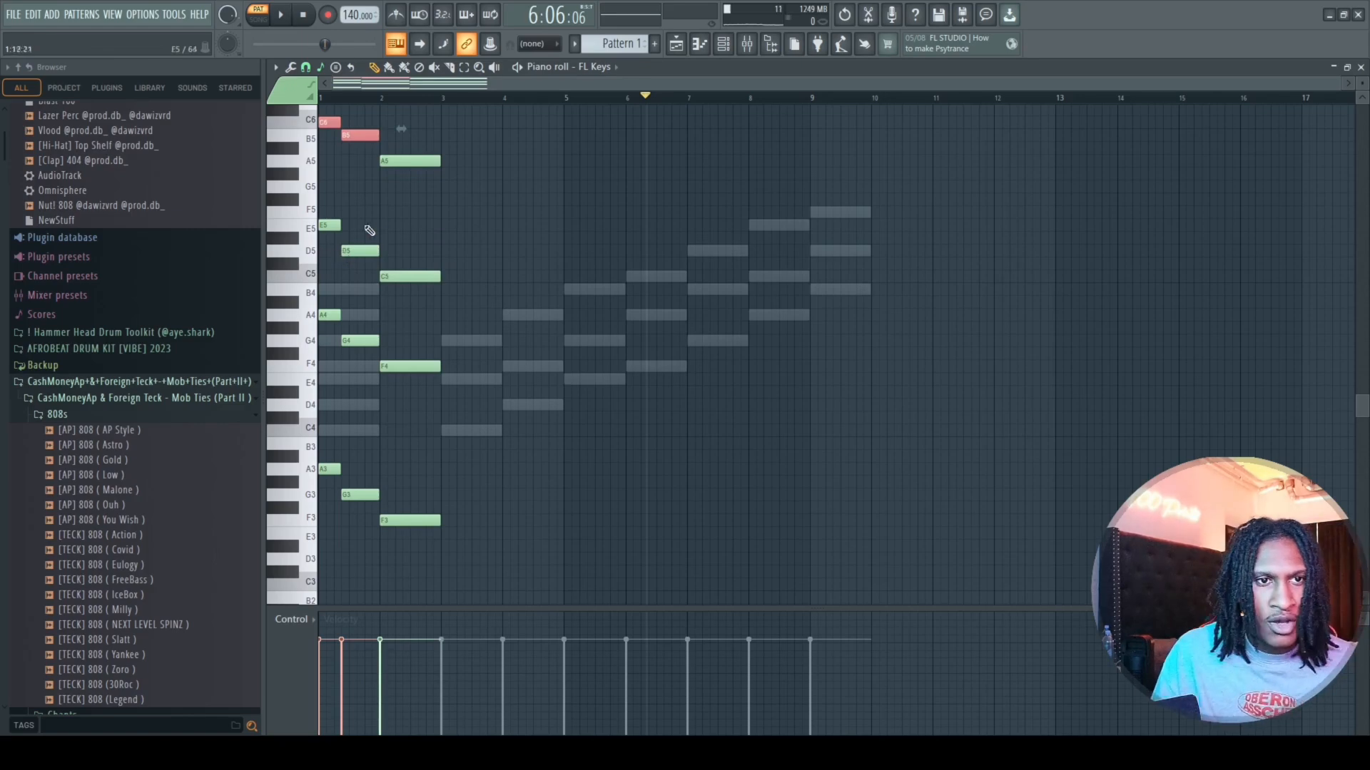
{"action": "left_click_drag", "start_coordinate": [645, 98], "coordinate": [22, 114]}
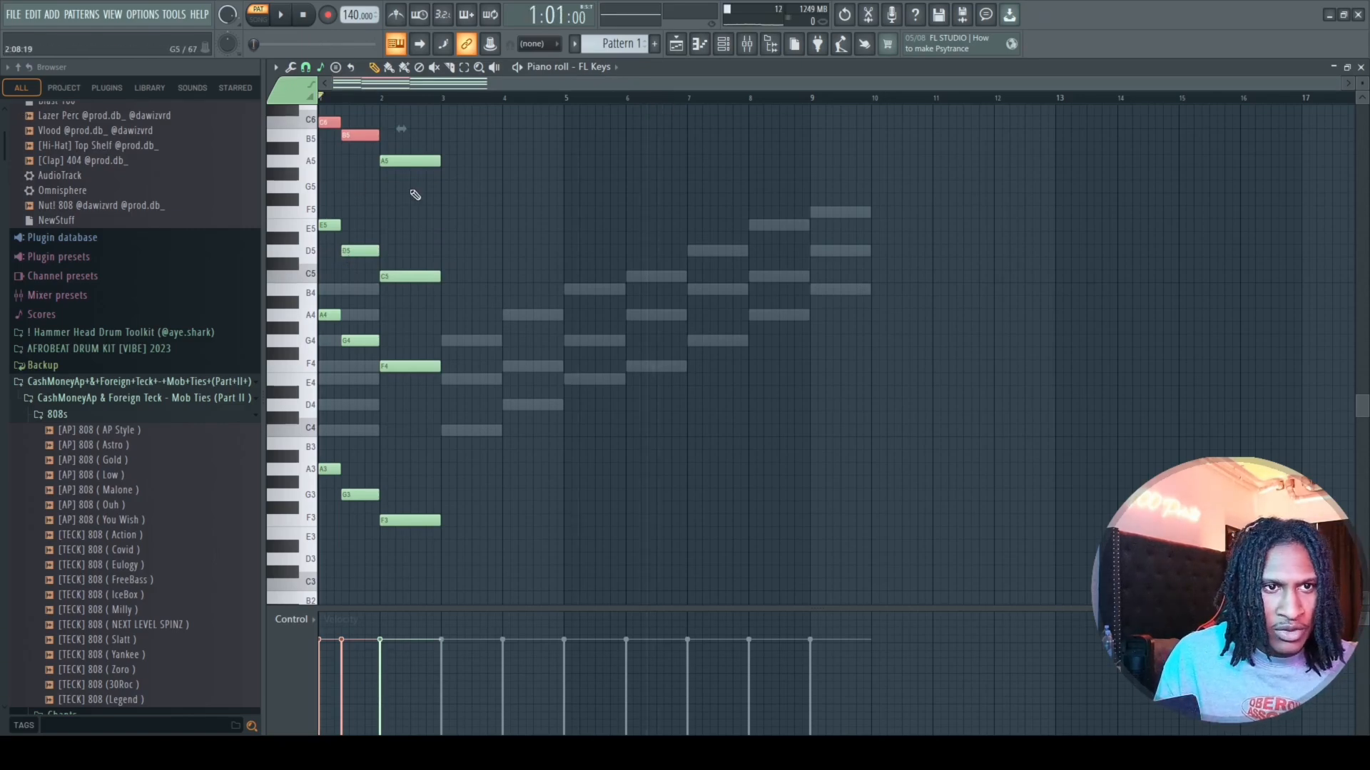
{"action": "key", "text": "space"}
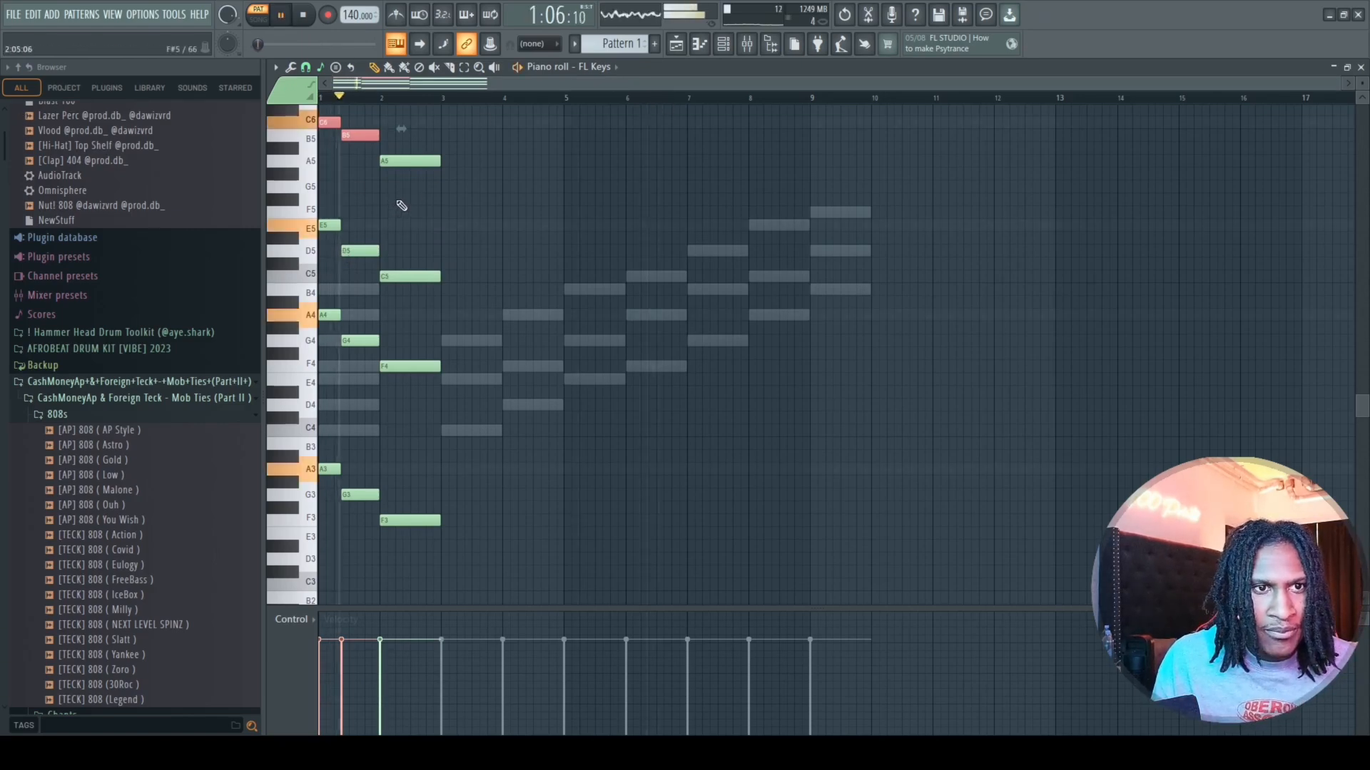
Select all notes of the three chords, lower them by one octave, and play the progression.
{"action": "left_click_drag", "start_coordinate": [459, 109], "coordinate": [119, 568]}
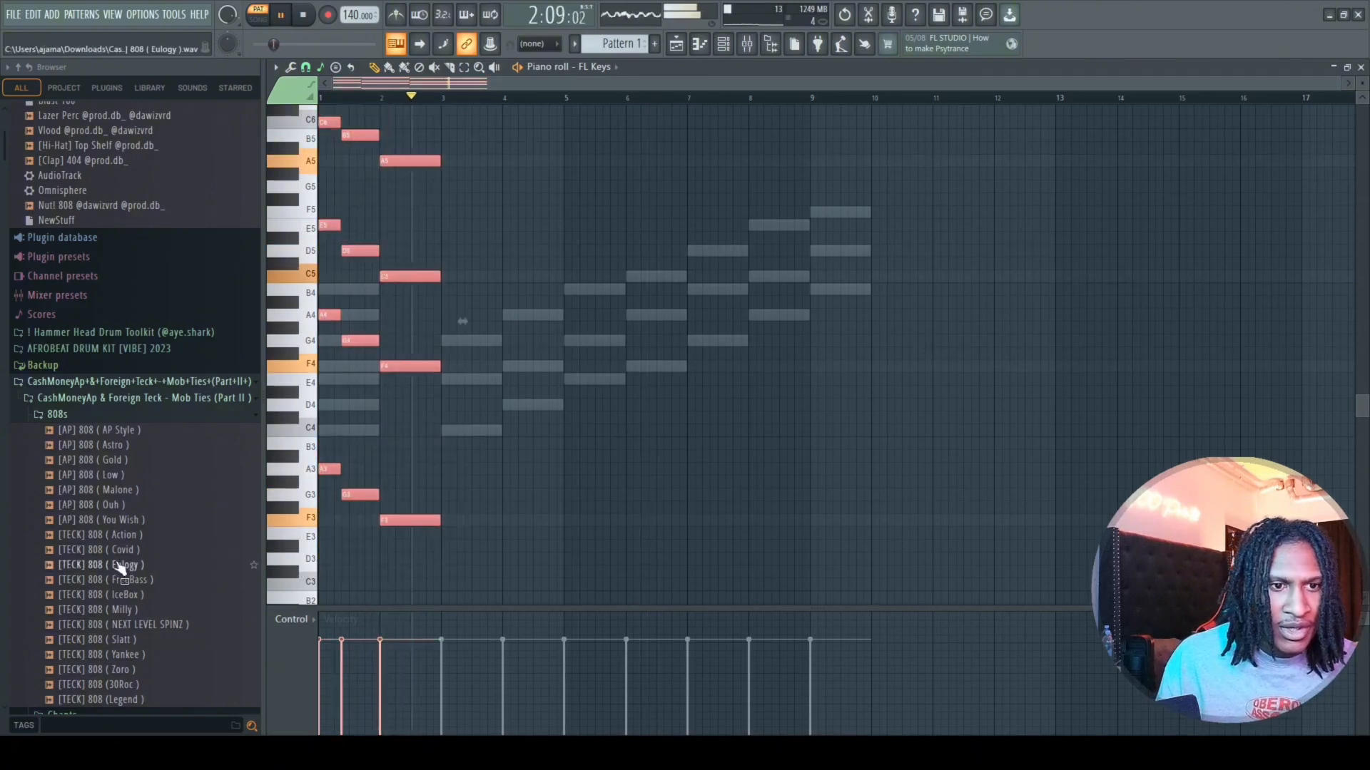
{"action": "key", "text": "space"}
{"action": "key", "text": "ctrl+Down"}
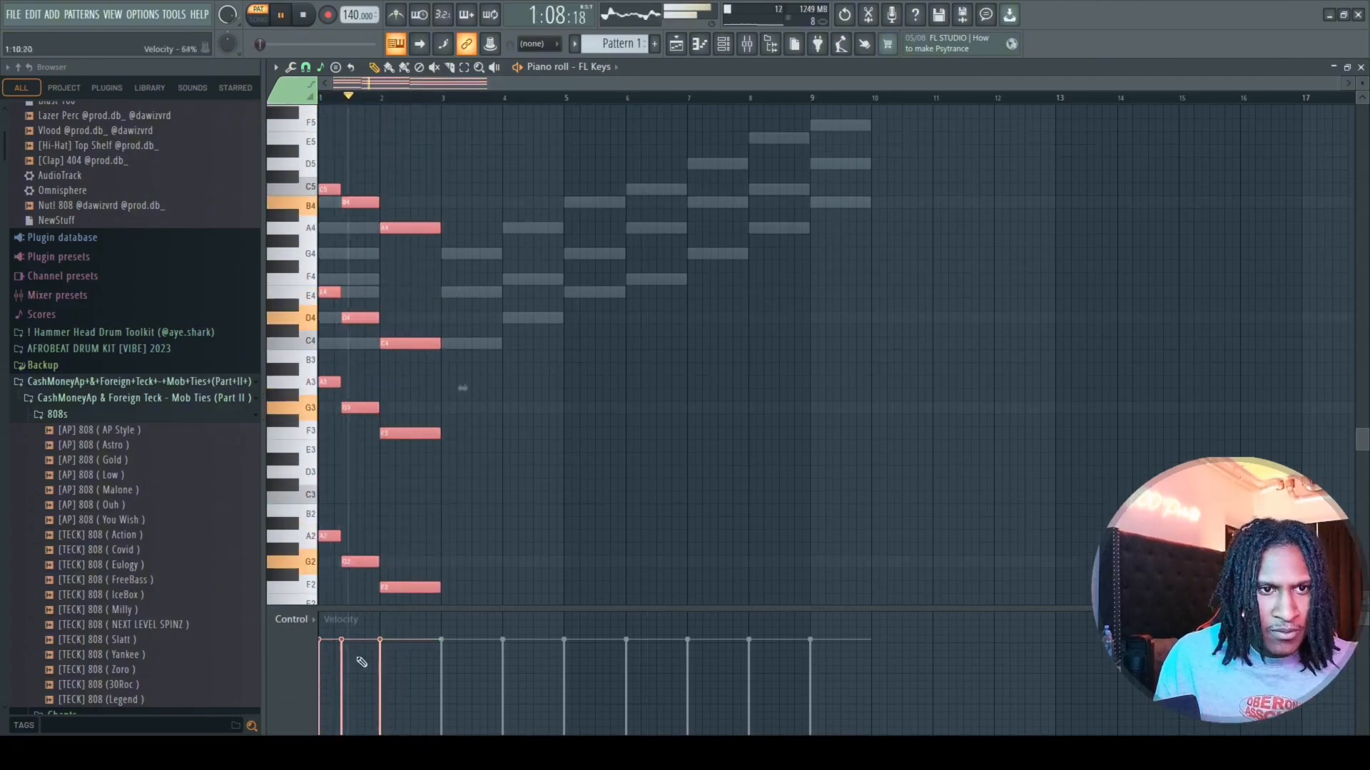
{"action": "key", "text": "space"}
Copy the three chords into bars 3 and 4 in reverse order, F, G and A minor, with the last chord held longest.
{"action": "left_click_drag", "start_coordinate": [451, 183], "coordinate": [402, 603]}
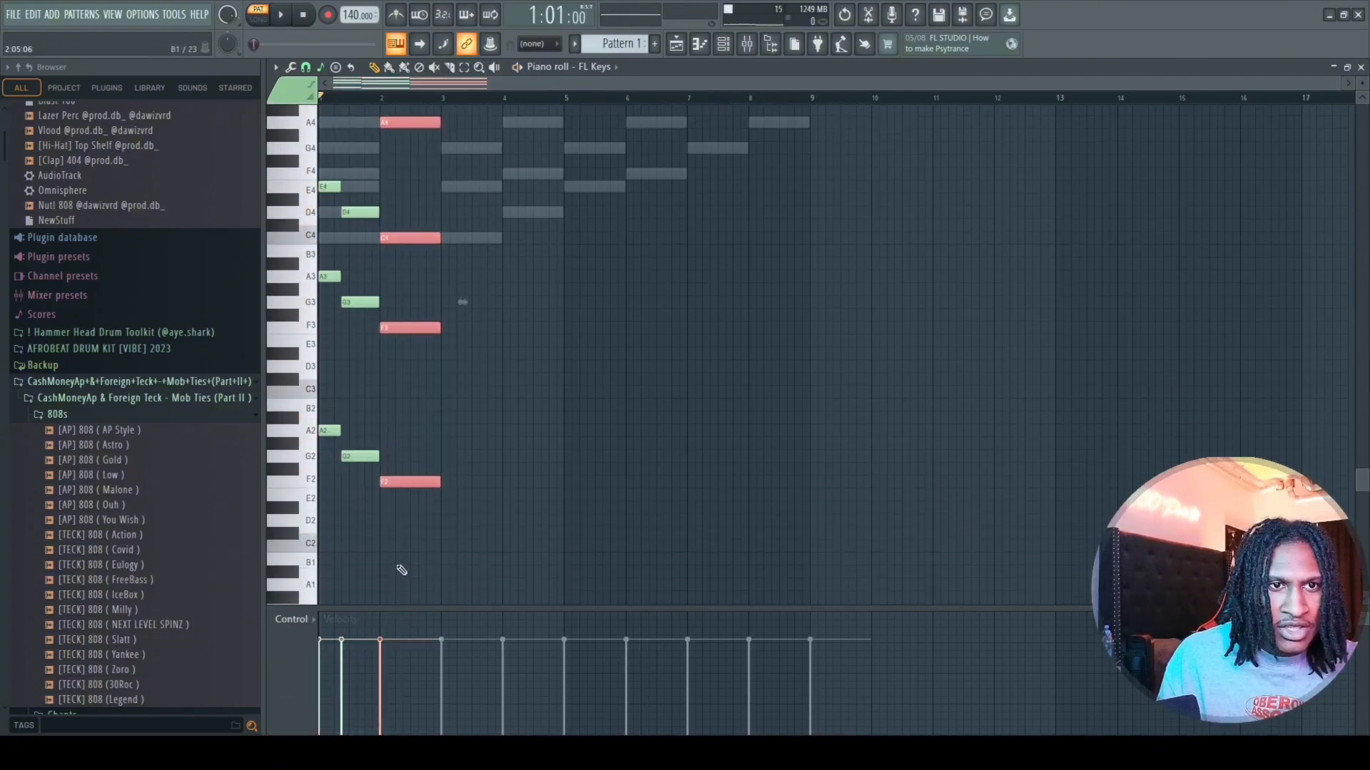
{"action": "scroll", "coordinate": [397, 528], "scroll_direction": "up", "scroll_amount": 2}
{"action": "left_click_drag", "start_coordinate": [372, 157], "coordinate": [355, 537]}
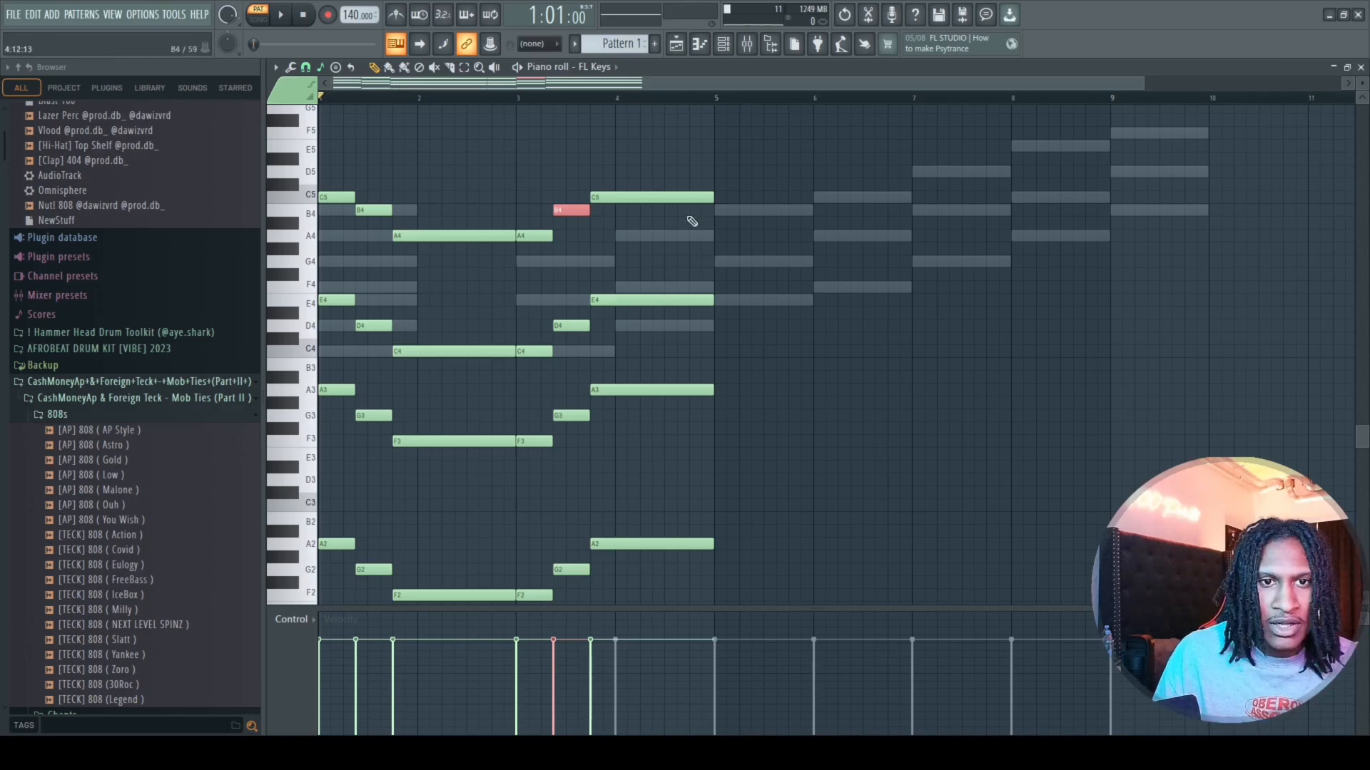
Highlight the top notes of all six chords and play the progression through bar 4.
{"action": "left_click_drag", "start_coordinate": [683, 165], "coordinate": [44, 254]}
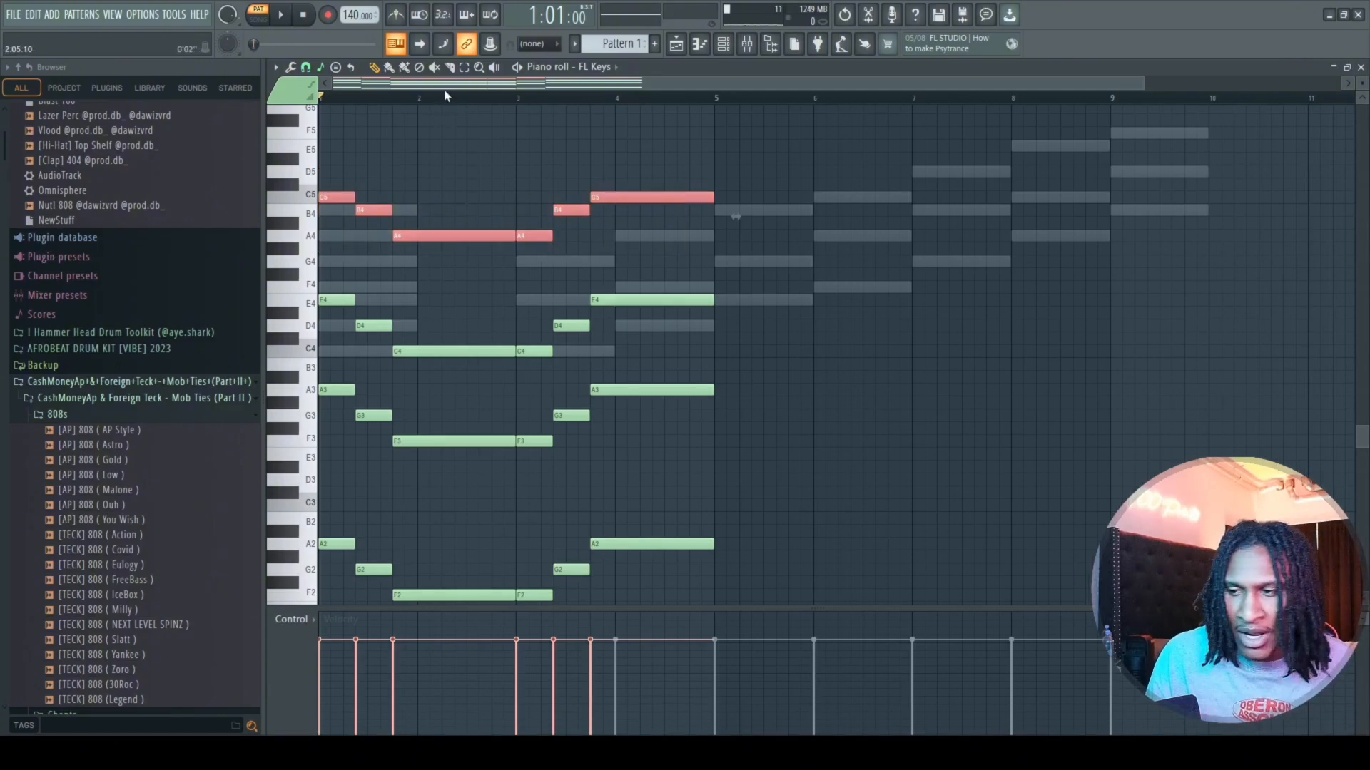
{"action": "key", "text": "space"}
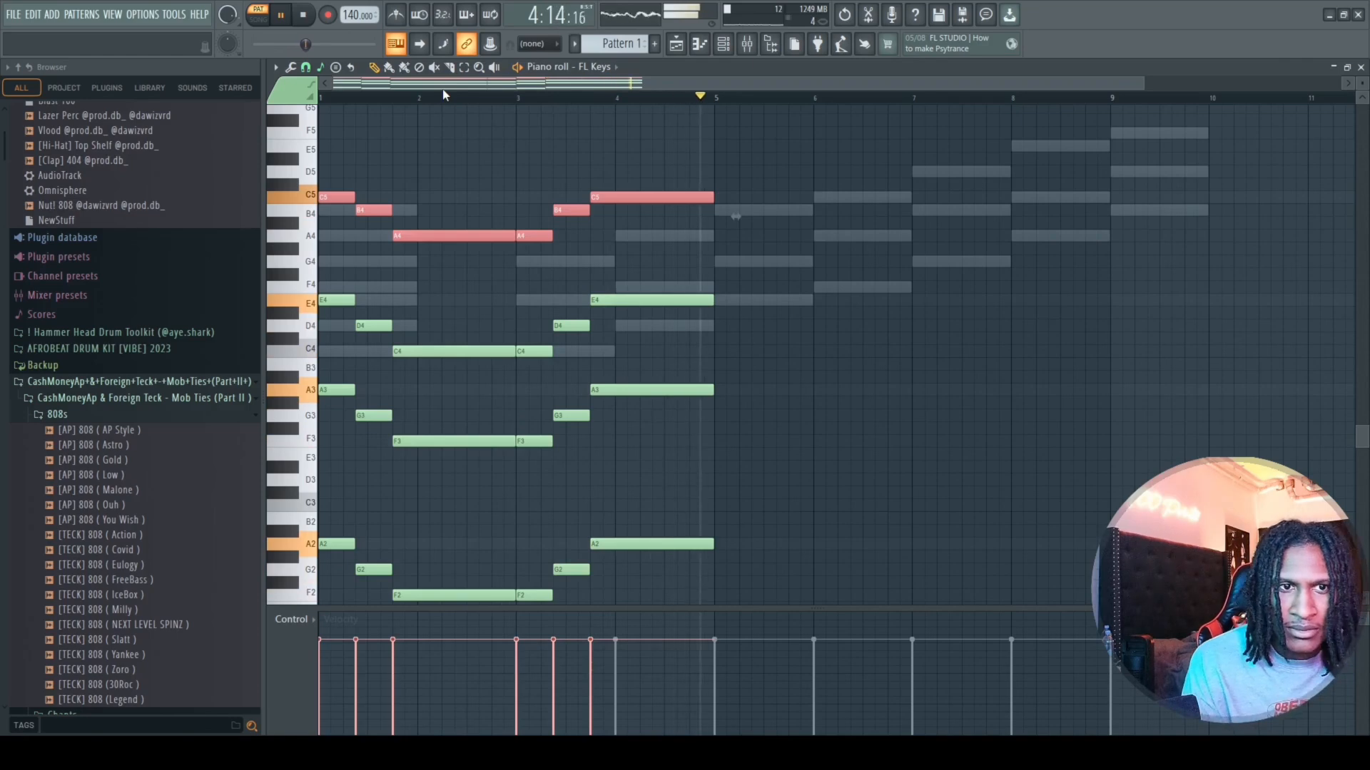
{"action": "key", "text": "space"}
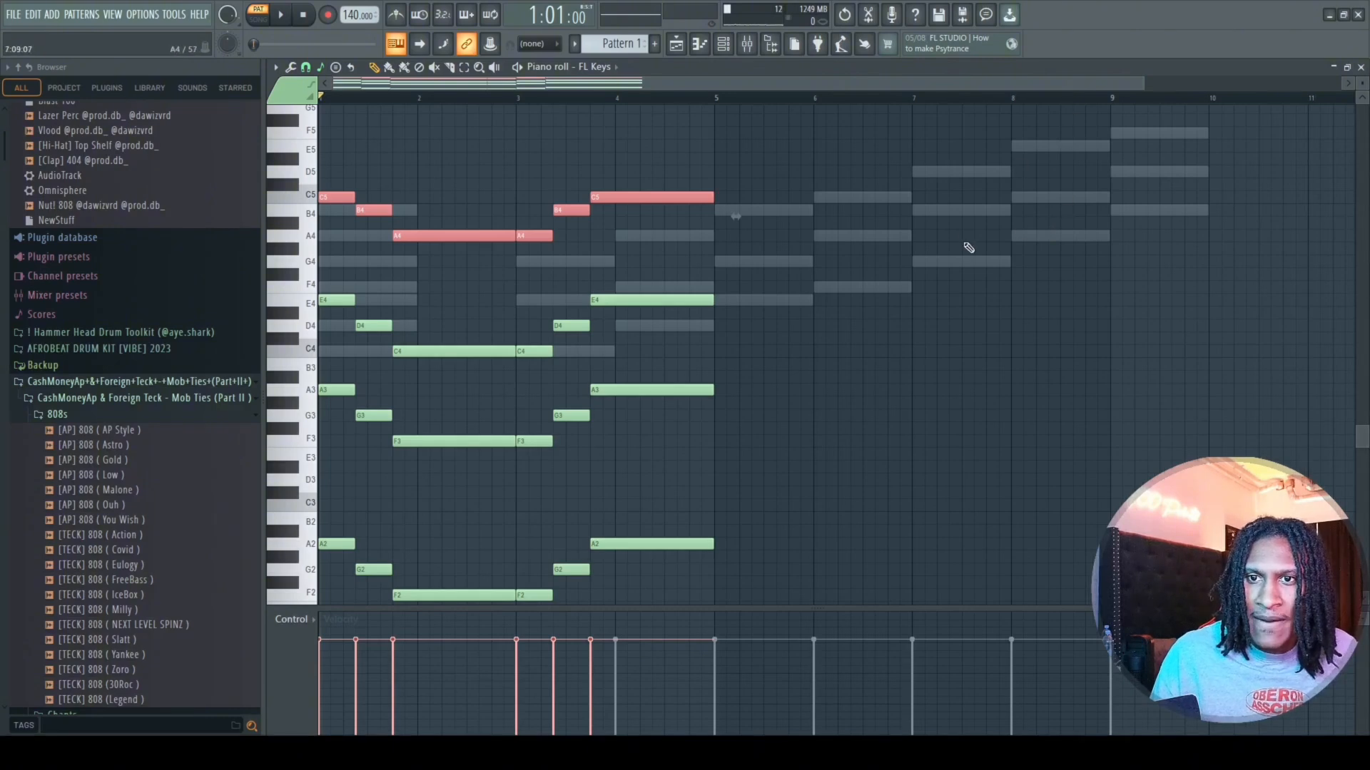
Delete the whole progression and place an F4–A4–C5 chord at the start of bar 1.
{"action": "left_click_drag", "start_coordinate": [742, 177], "coordinate": [313, 605]}
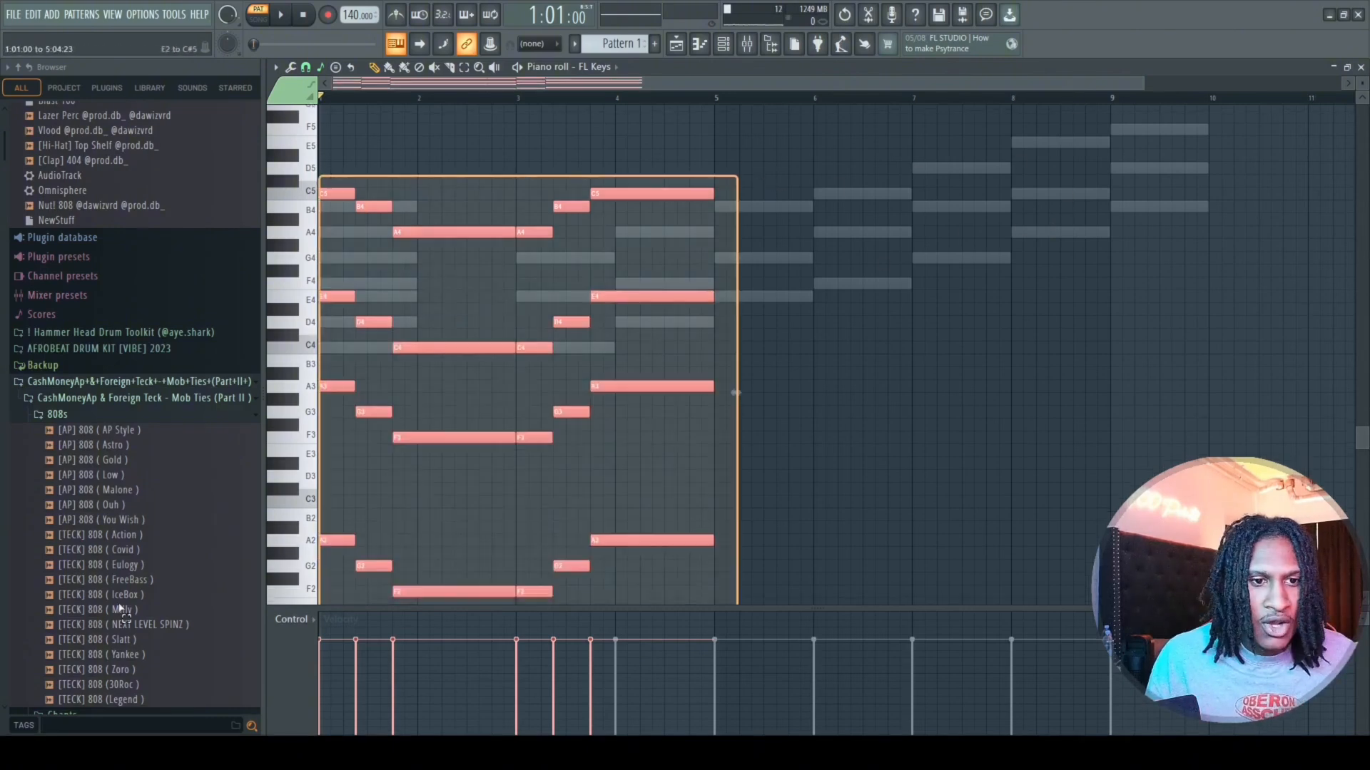
{"action": "key", "text": "Delete"}
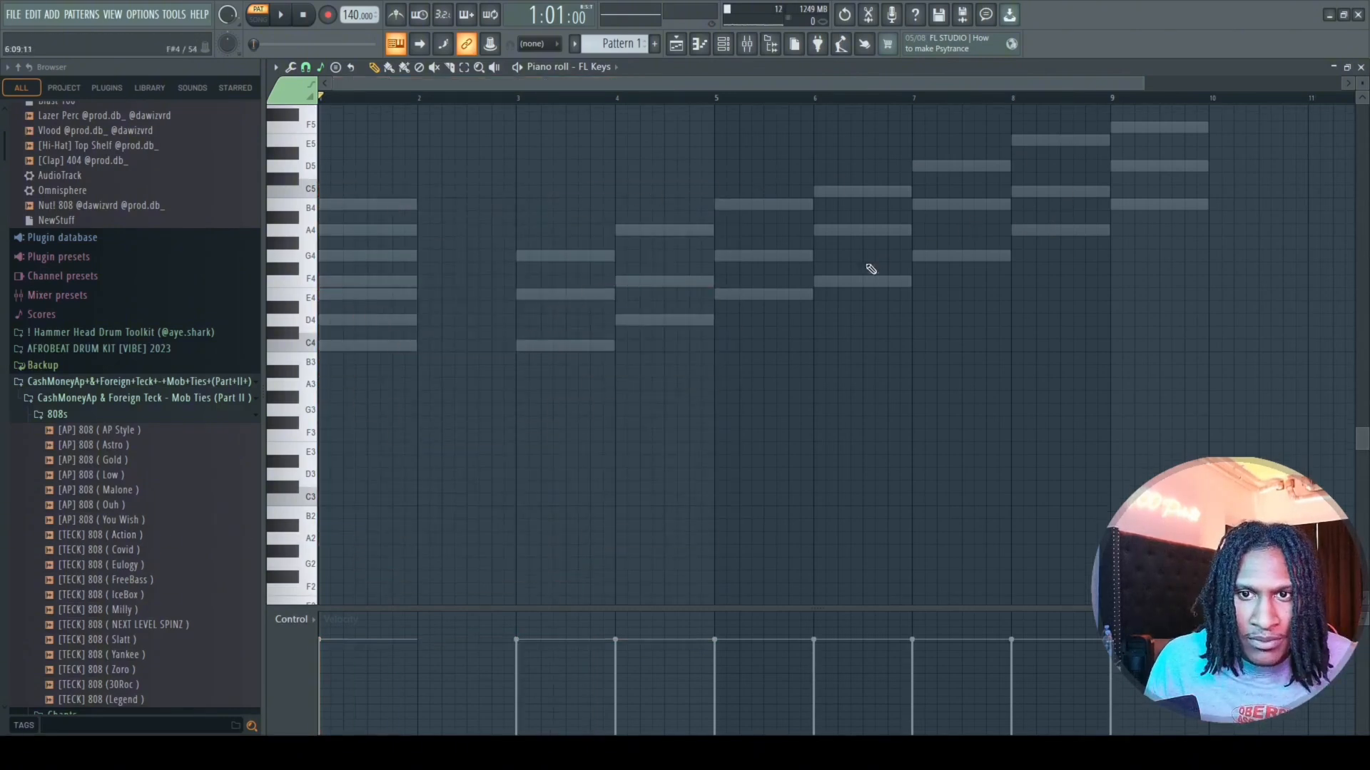
{"action": "scroll", "coordinate": [869, 269], "scroll_direction": "up", "scroll_amount": 1}
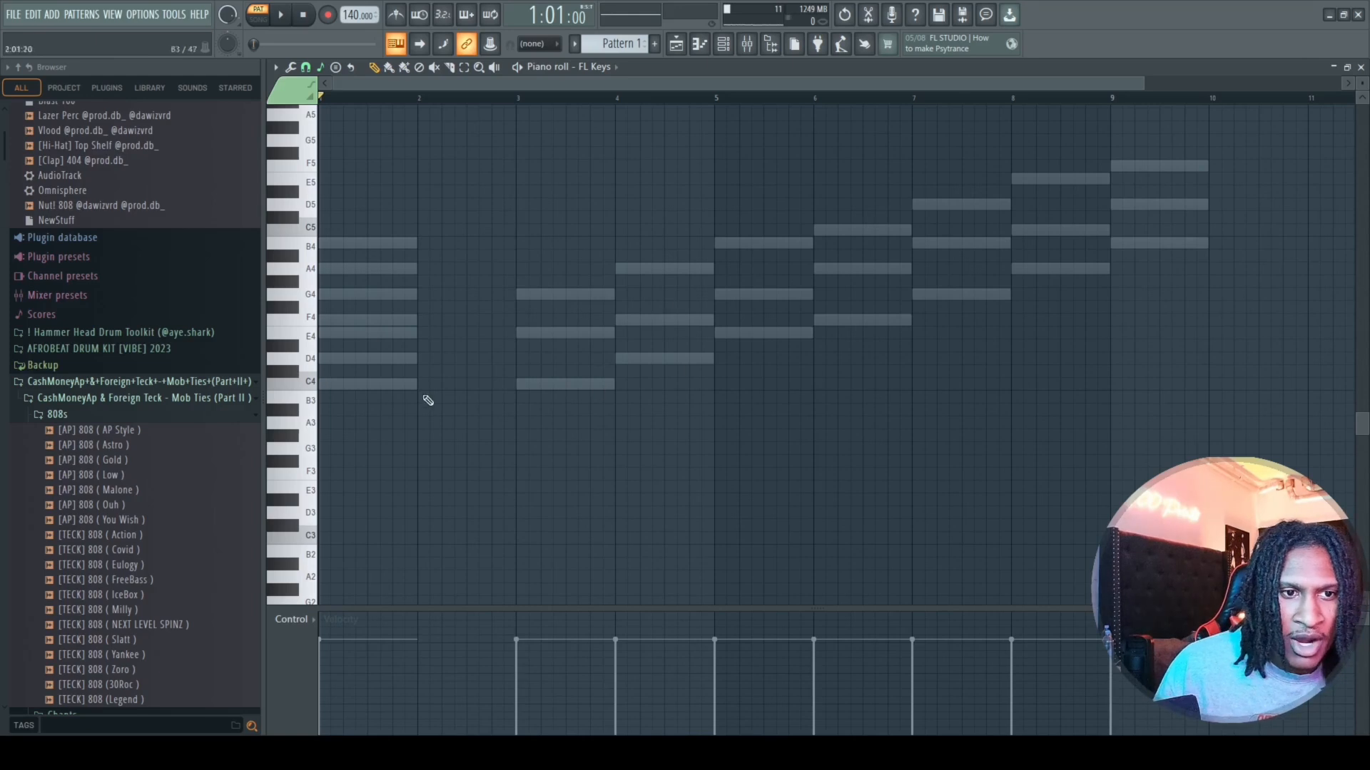
{"action": "left_click", "coordinate": [326, 320]}
{"action": "left_click", "coordinate": [323, 269]}
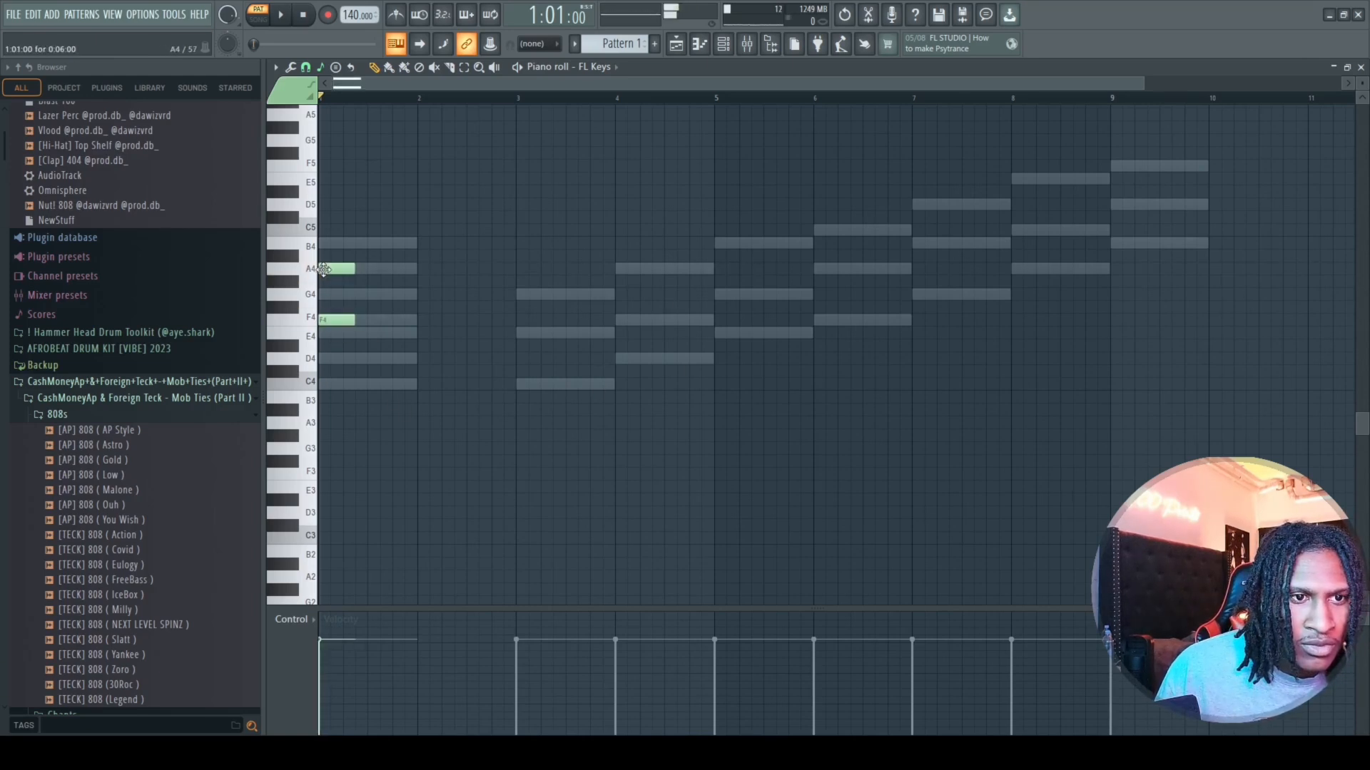
{"action": "left_click", "coordinate": [327, 231]}
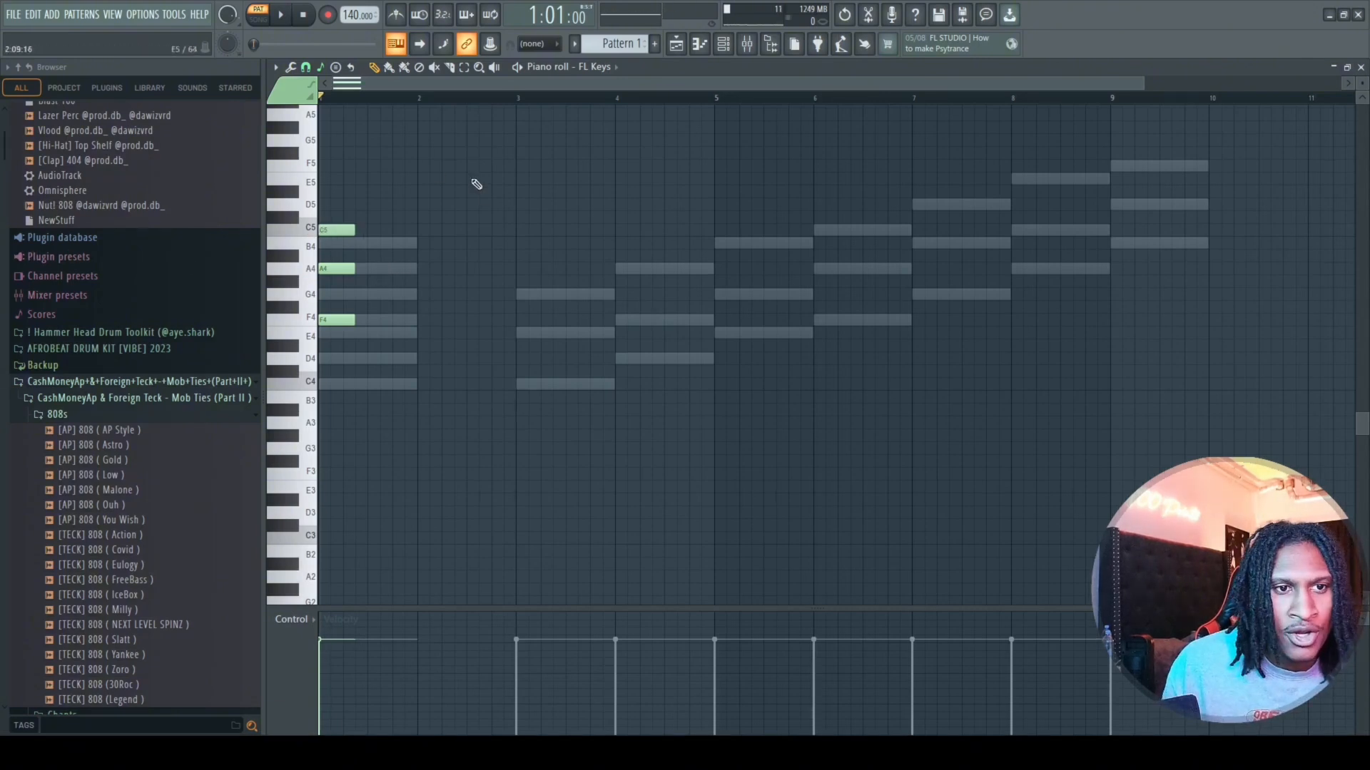
Add G4–B4–D5 and A4–C5–E5 chords after the first one, correcting the third chord's middle note to C5, and play them.
{"action": "left_click_drag", "start_coordinate": [359, 179], "coordinate": [414, 267]}
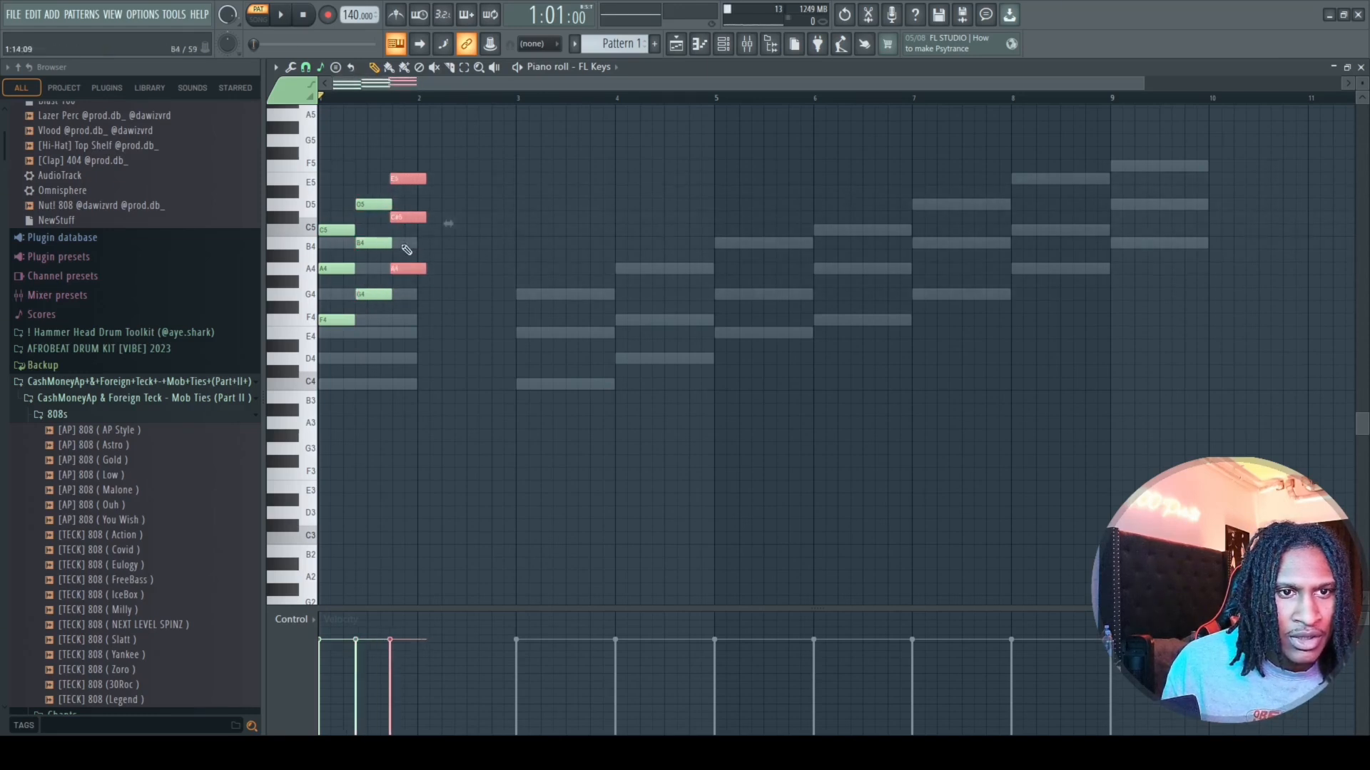
{"action": "left_click", "coordinate": [409, 217]}
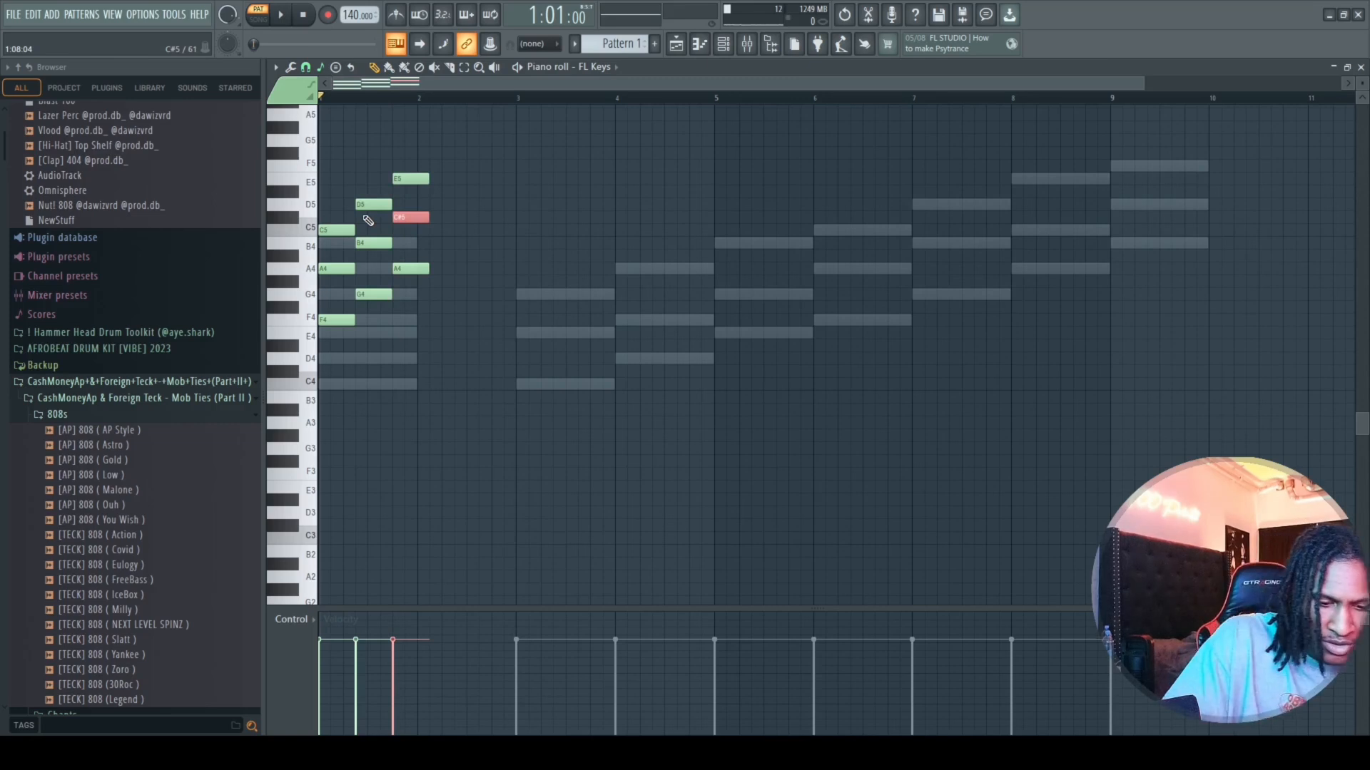
{"action": "key", "text": "shift+Down"}
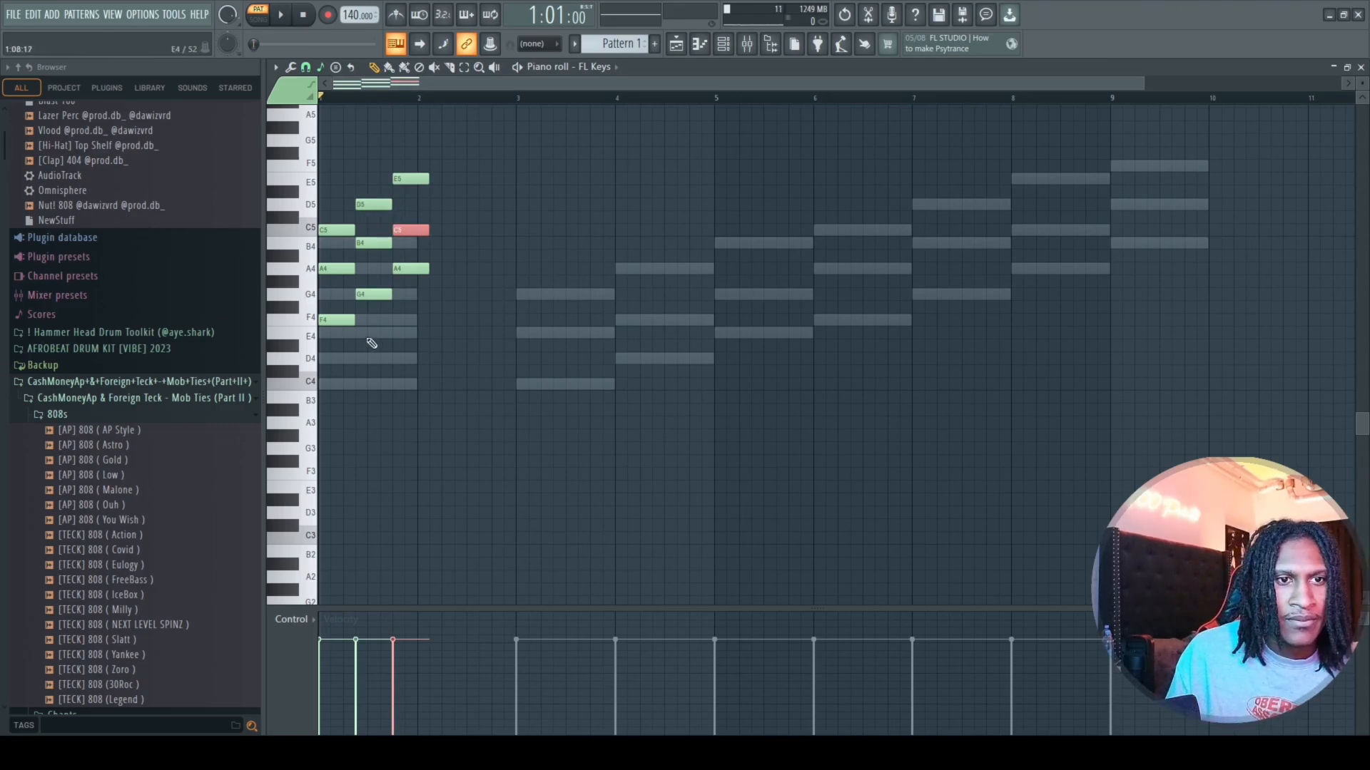
{"action": "key", "text": "space"}
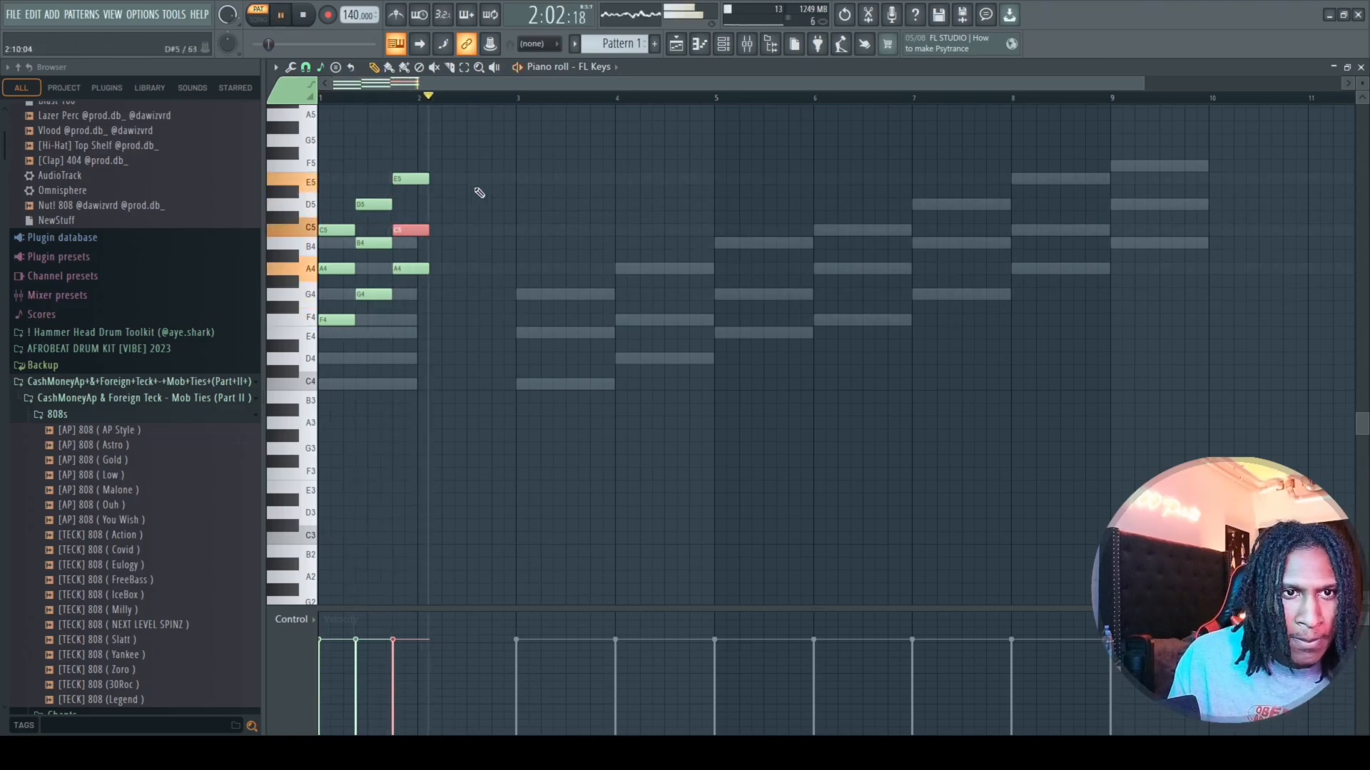
{"action": "key", "text": "space"}
Extend the A4–C5–E5 chord to the start of bar 3, and play bars 1 and 2 as a looped time selection.
{"action": "left_click_drag", "start_coordinate": [446, 174], "coordinate": [422, 350]}
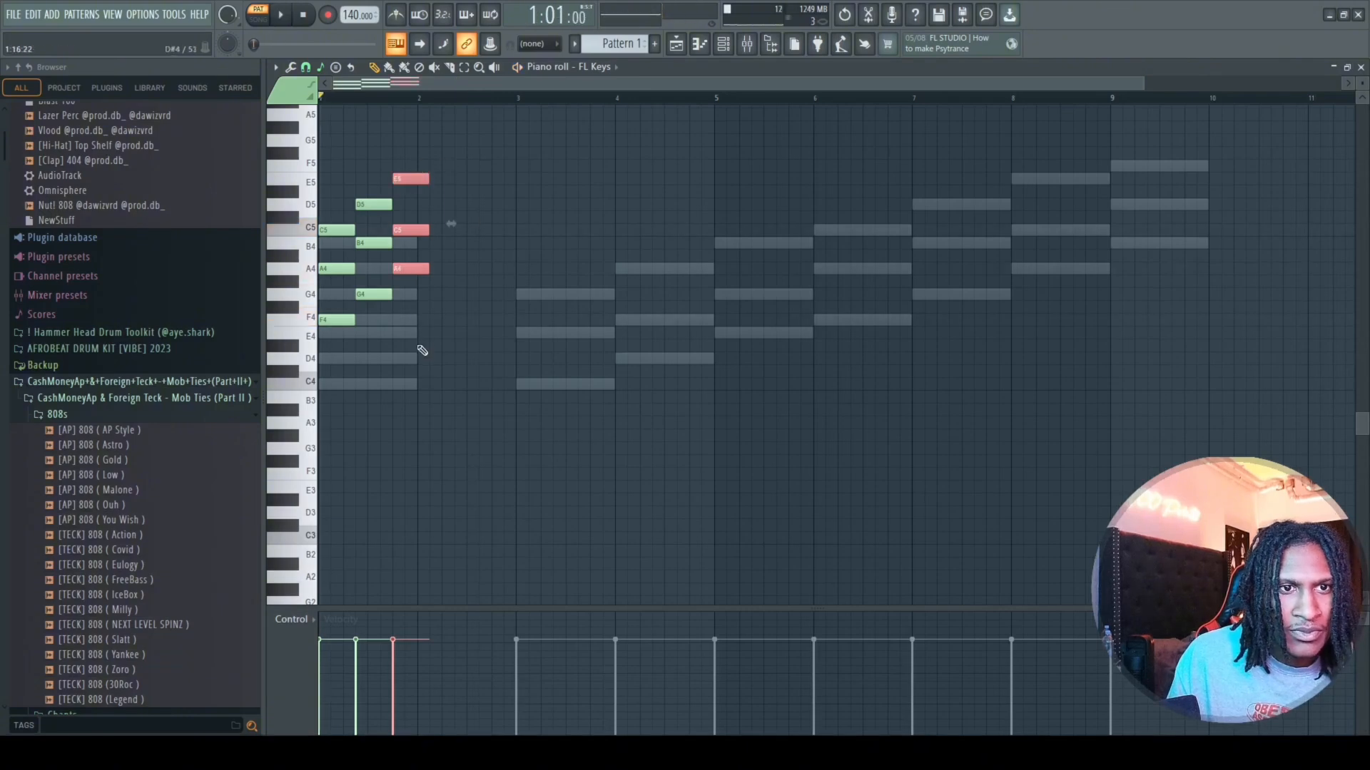
{"action": "left_click_drag", "start_coordinate": [428, 268], "coordinate": [511, 294]}
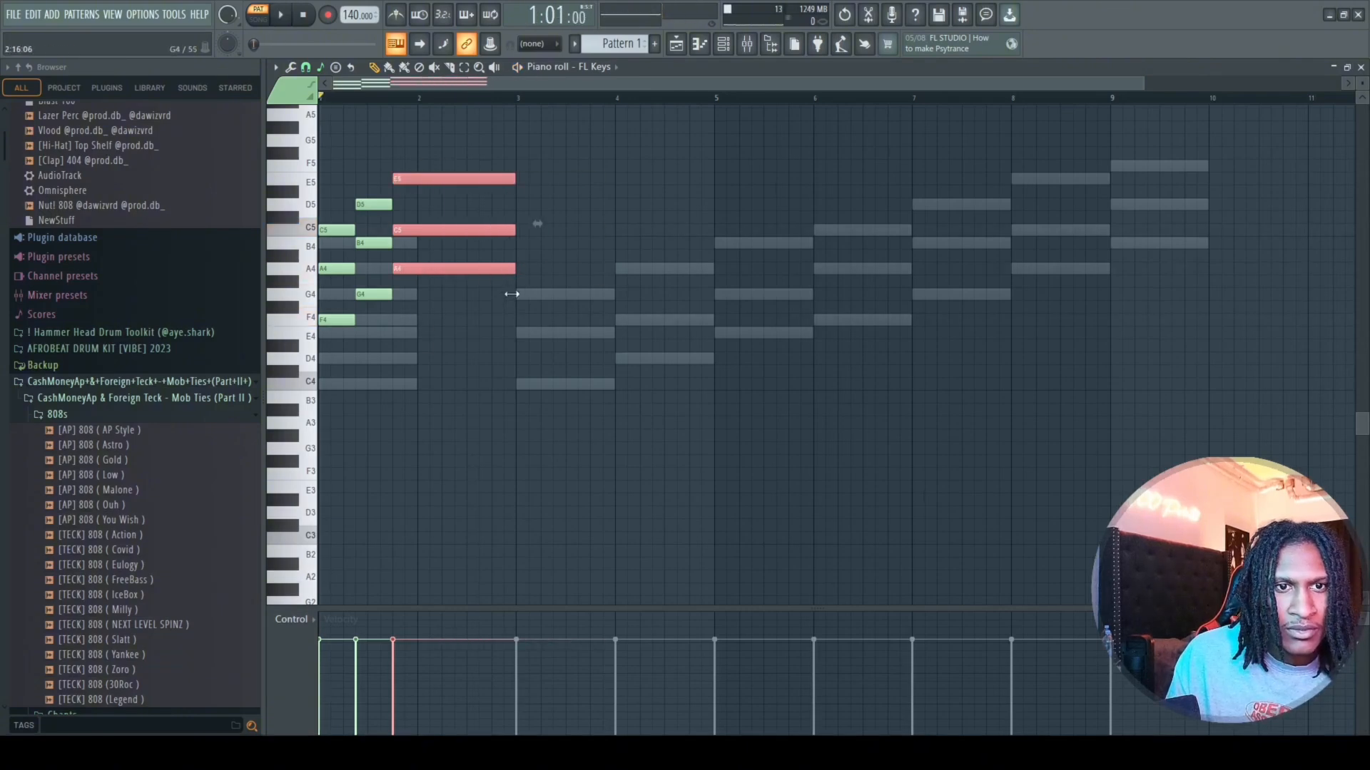
{"action": "key", "text": "space"}
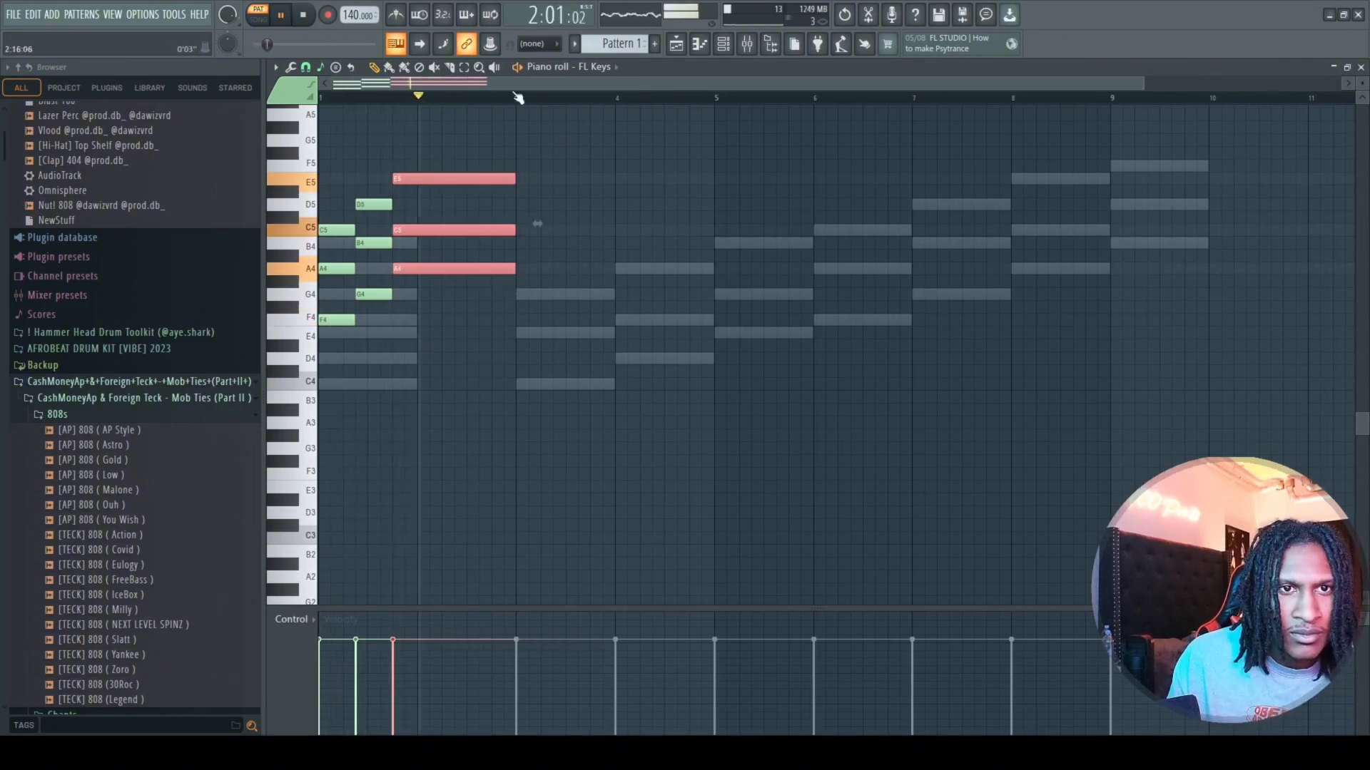
{"action": "left_click_drag", "start_coordinate": [518, 98], "coordinate": [313, 100]}
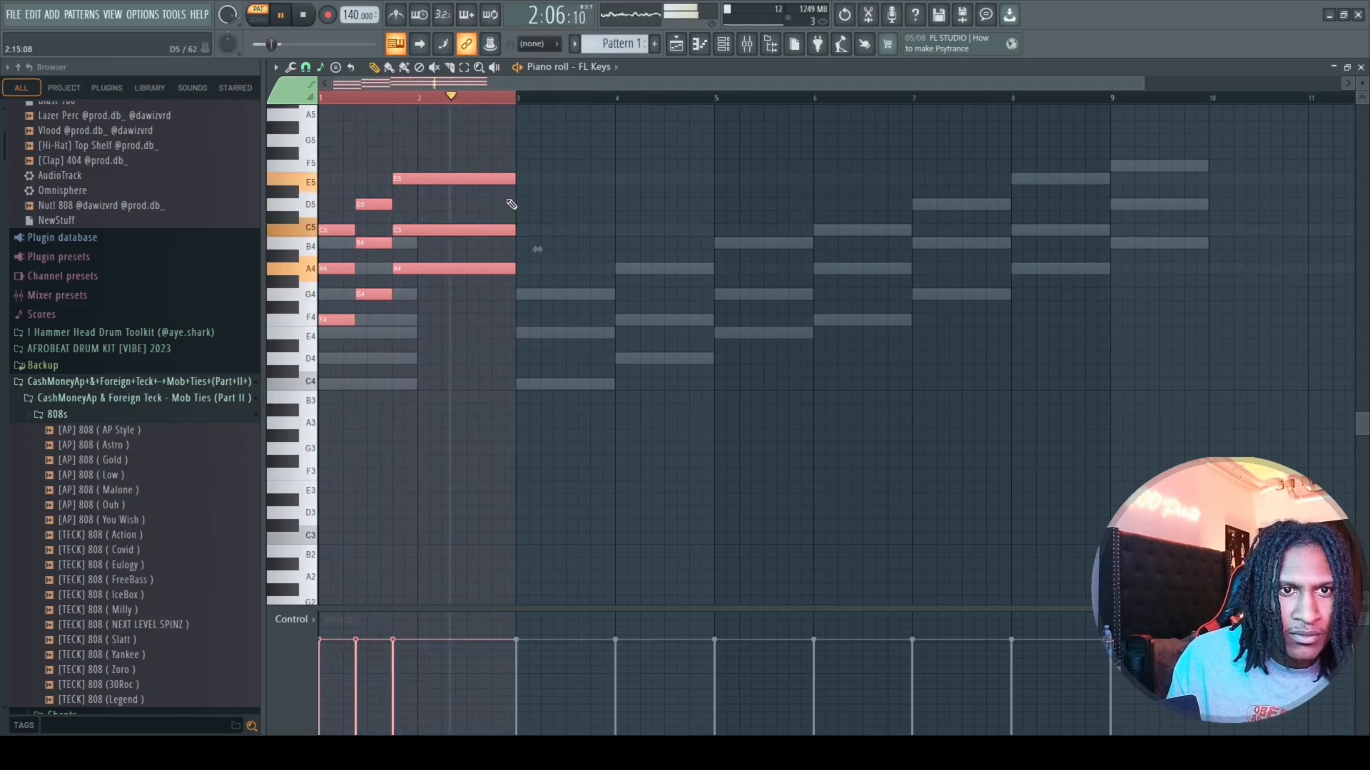
{"action": "key", "text": "space"}
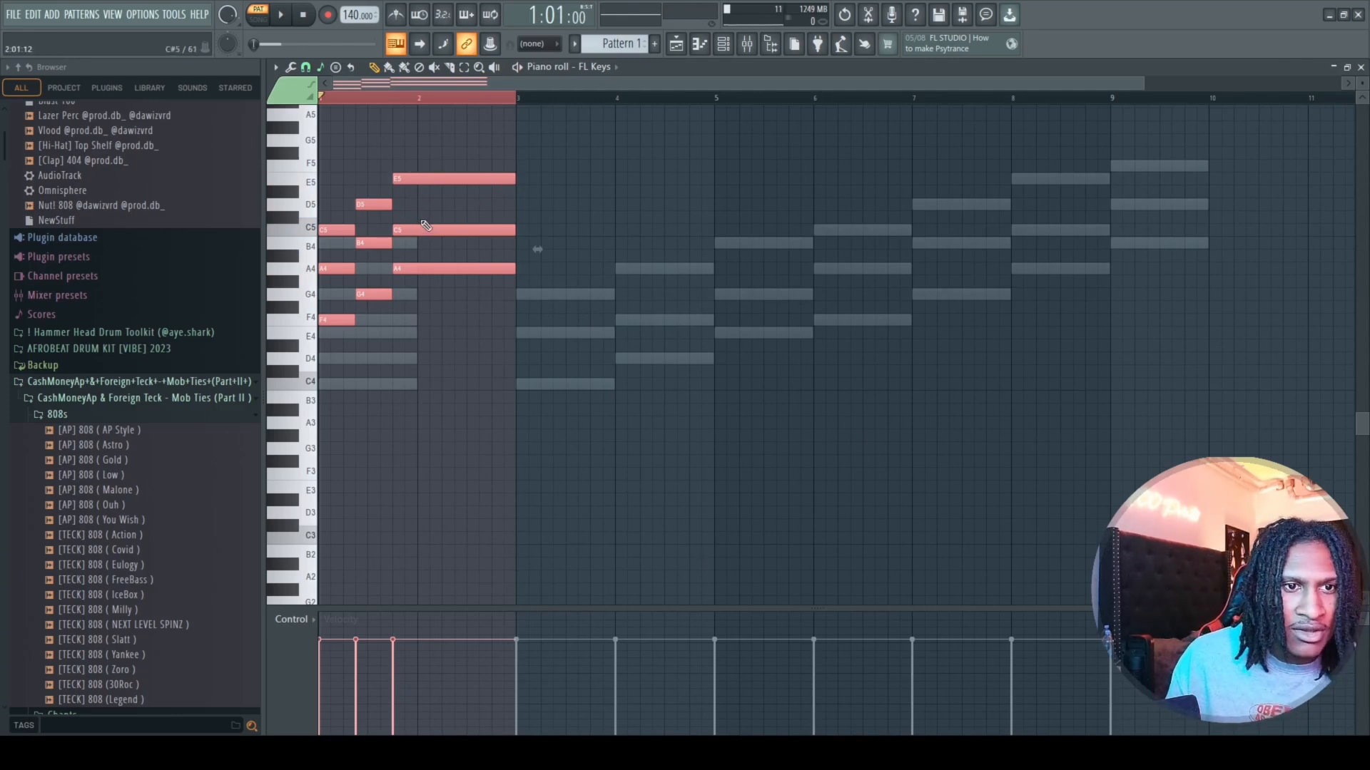
Raise the middle notes A4, B4 and C5 by one octave, and duplicate the roots F4, G4 and A4 one octave lower.
{"action": "left_click", "coordinate": [352, 271]}
{"action": "key", "text": "ctrl+Up"}
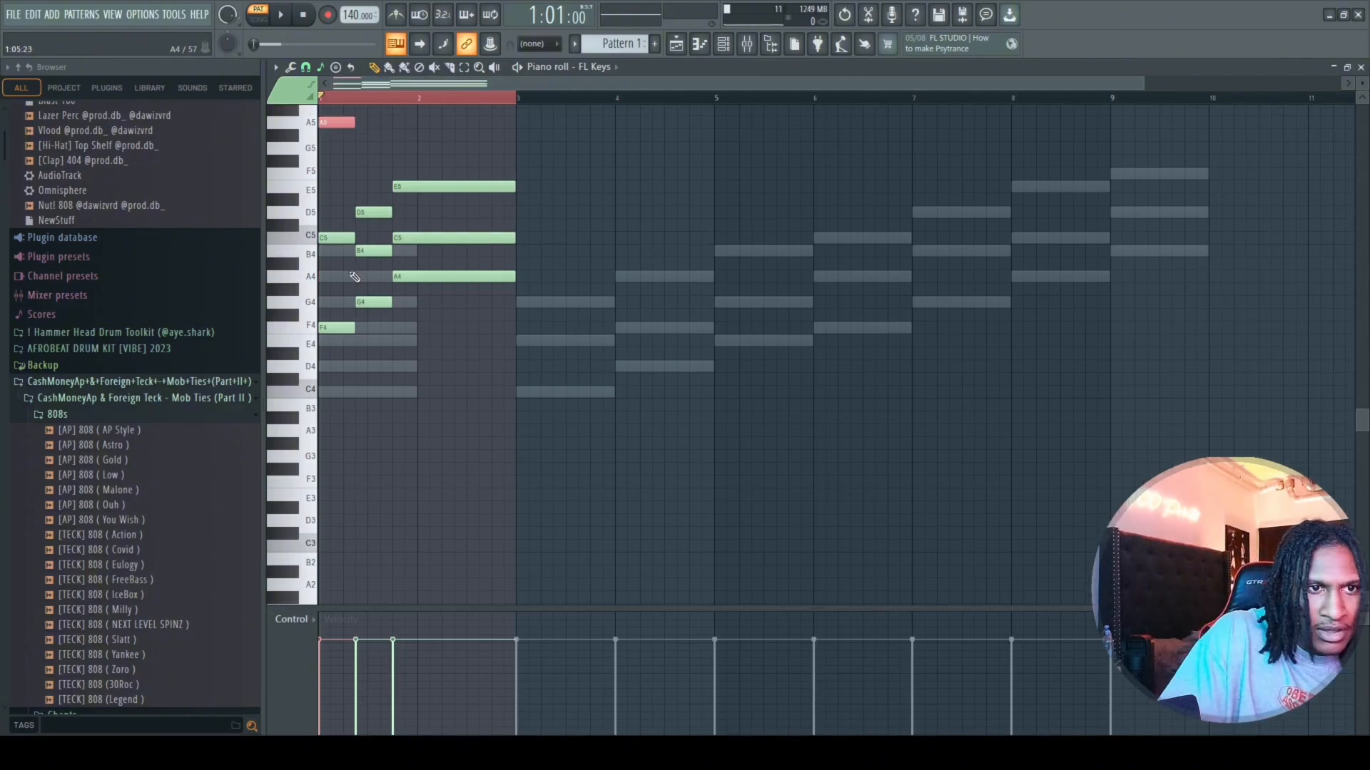
{"action": "mouse_move", "coordinate": [406, 233]}
{"action": "left_mouse_down"}
{"action": "mouse_move", "coordinate": [383, 263]}
{"action": "mouse_move", "coordinate": [395, 245]}
{"action": "mouse_move", "coordinate": [386, 251]}
{"action": "left_mouse_up"}
{"action": "key", "text": "ctrl+Up"}
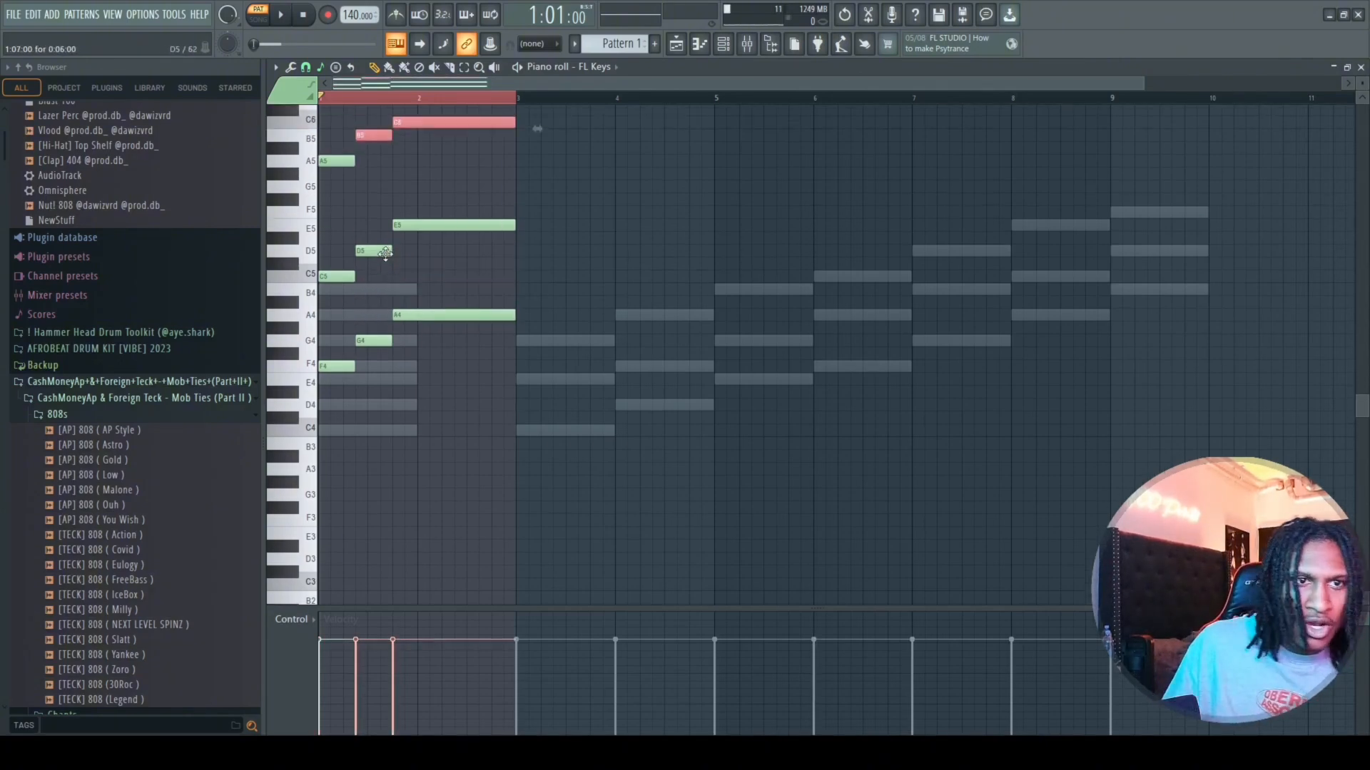
{"action": "left_click_drag", "start_coordinate": [499, 307], "coordinate": [333, 367]}
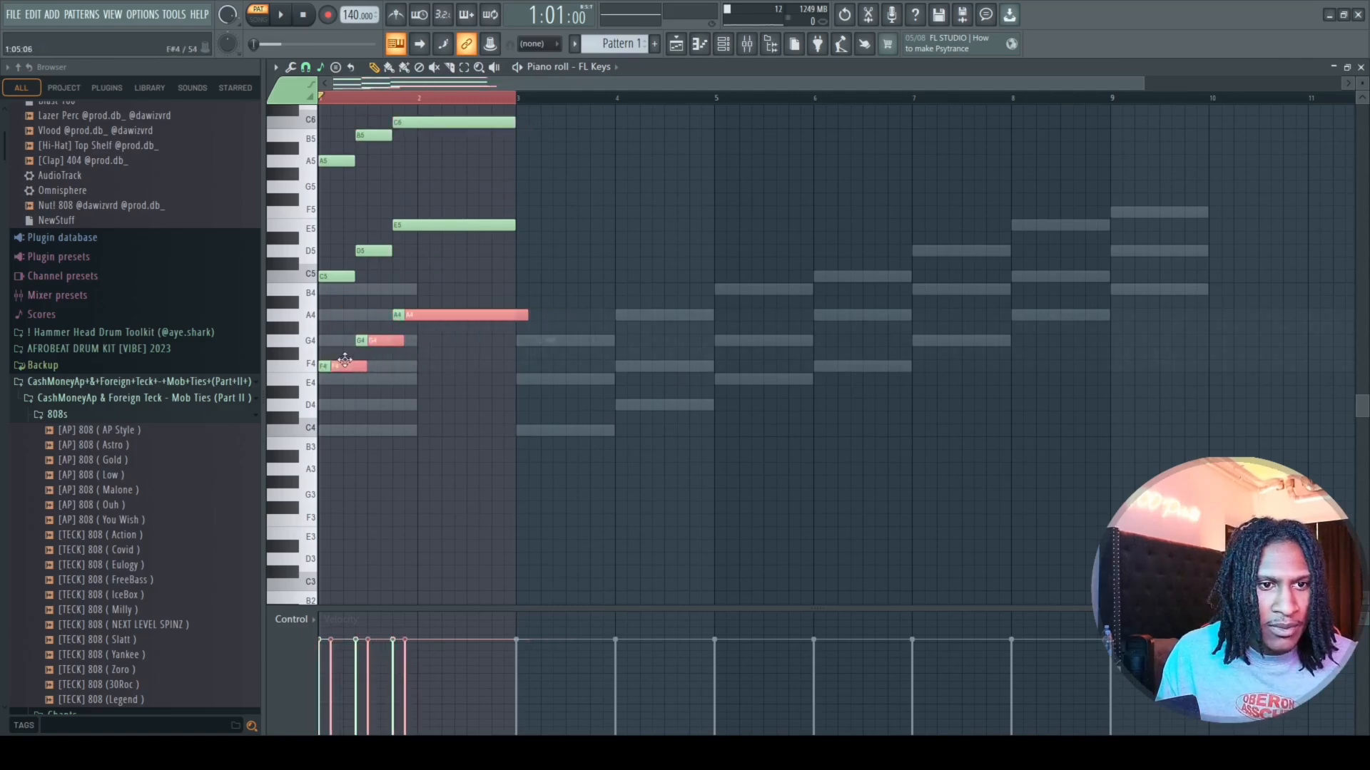
{"action": "key", "text": "ctrl+Down"}
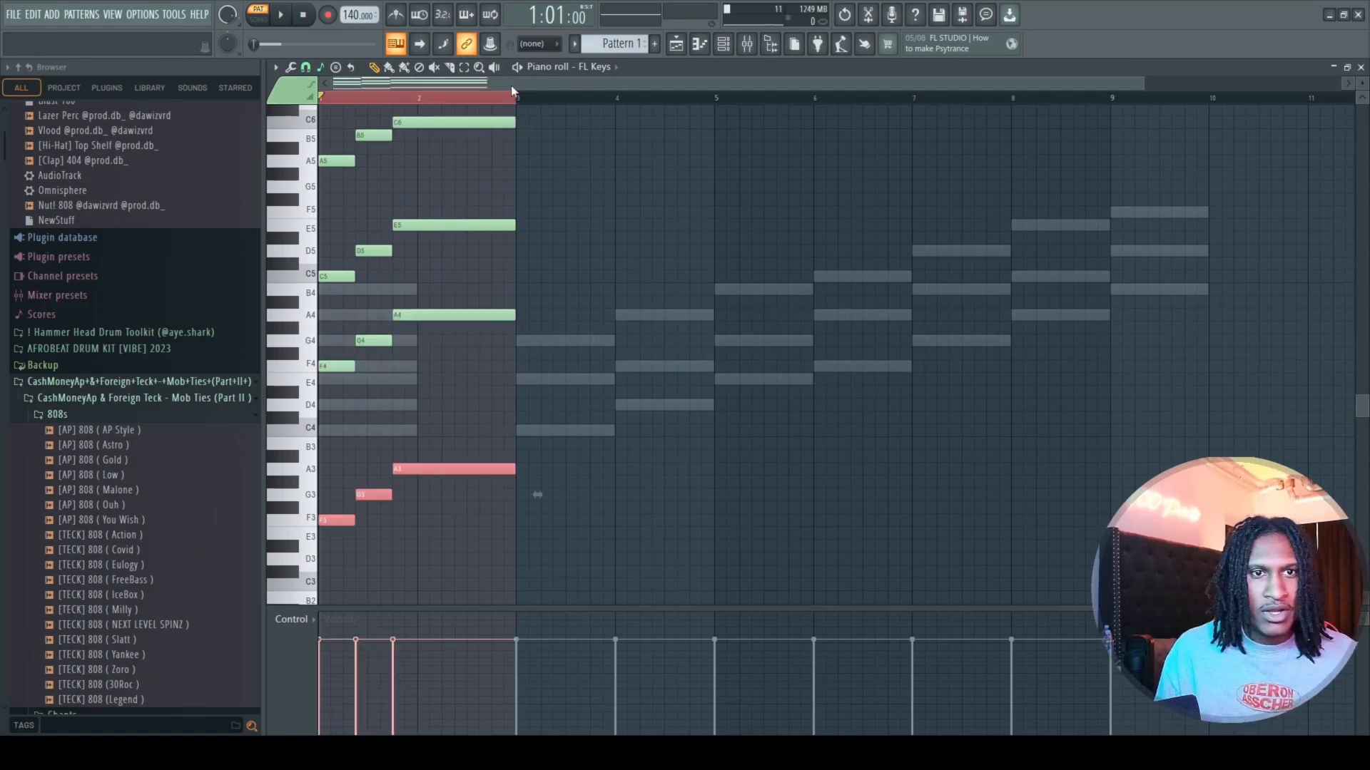
Select all notes, play the looped progression, and lower every note by one octave during playback.
{"action": "left_click_drag", "start_coordinate": [513, 124], "coordinate": [296, 526]}
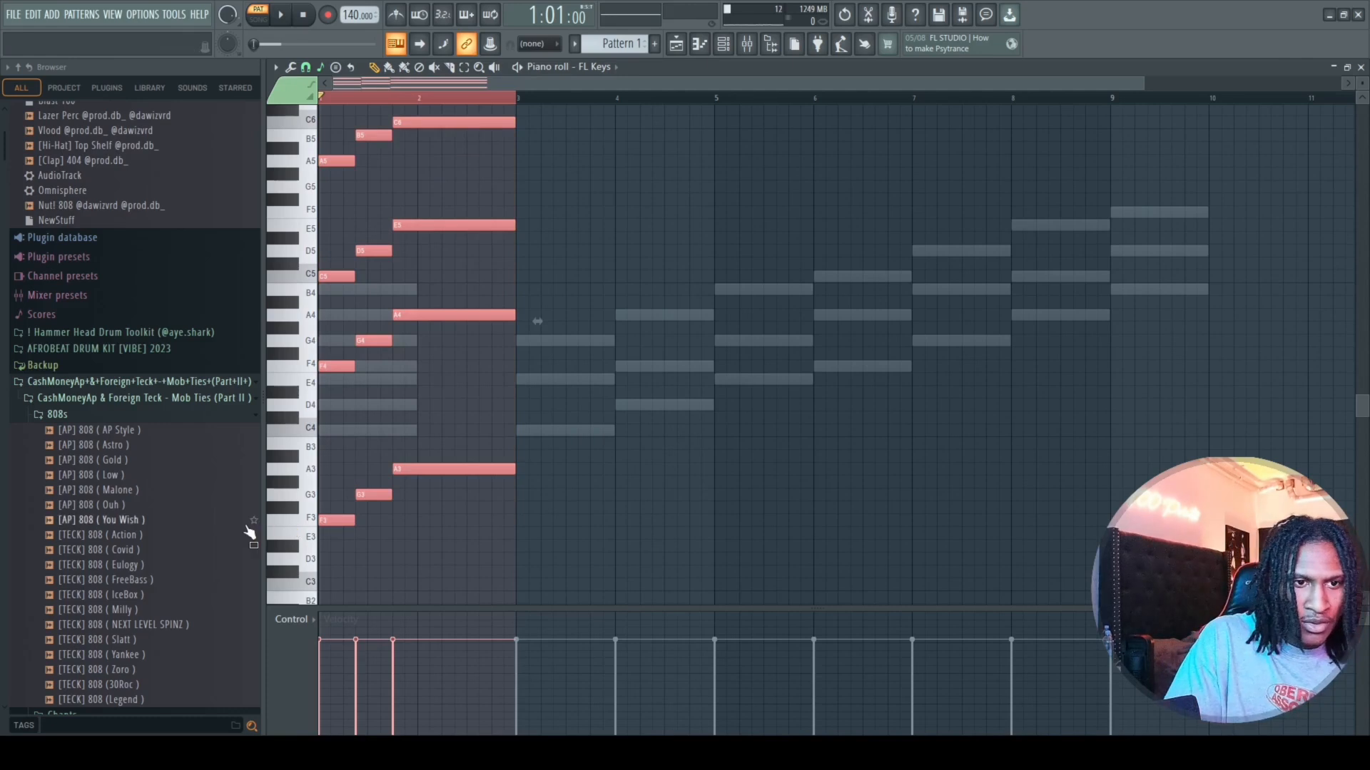
{"action": "key", "text": "space"}
{"action": "key", "text": "space"}
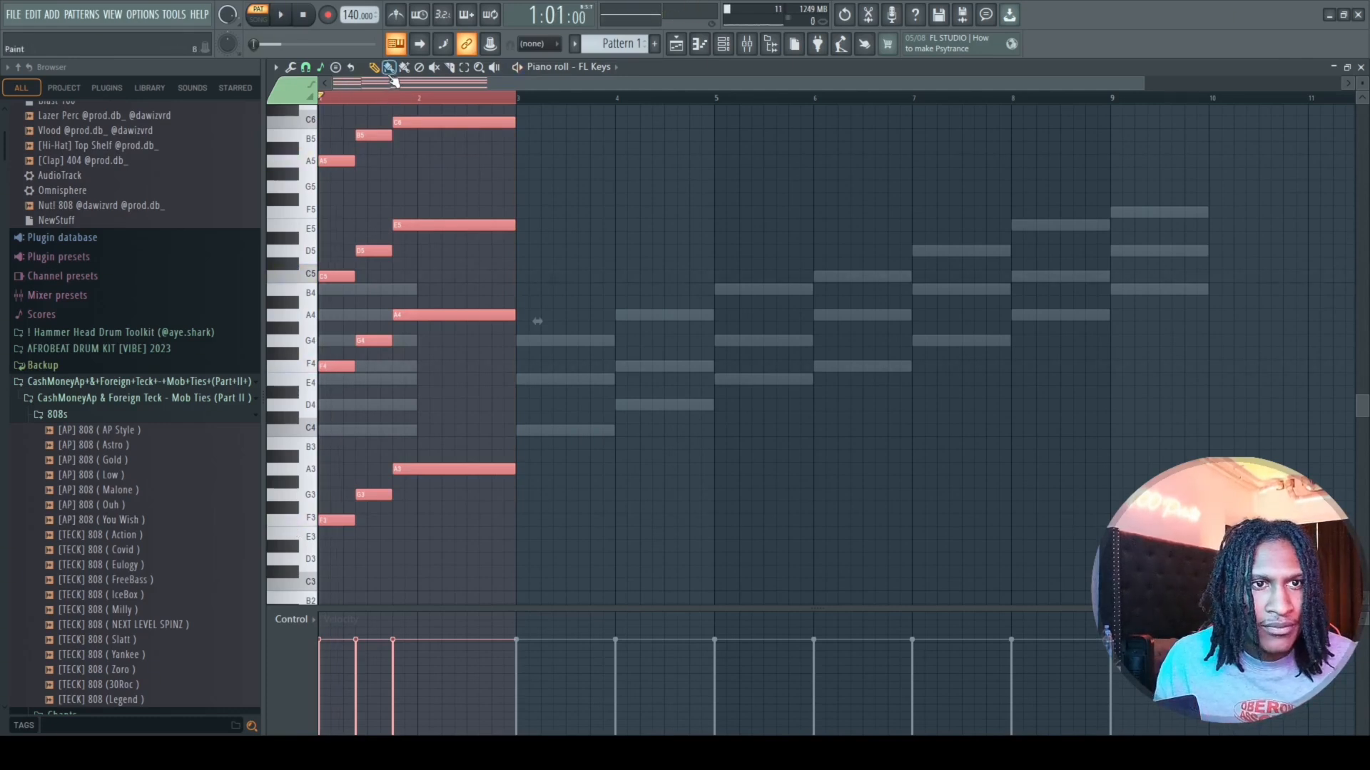
{"action": "key", "text": "space"}
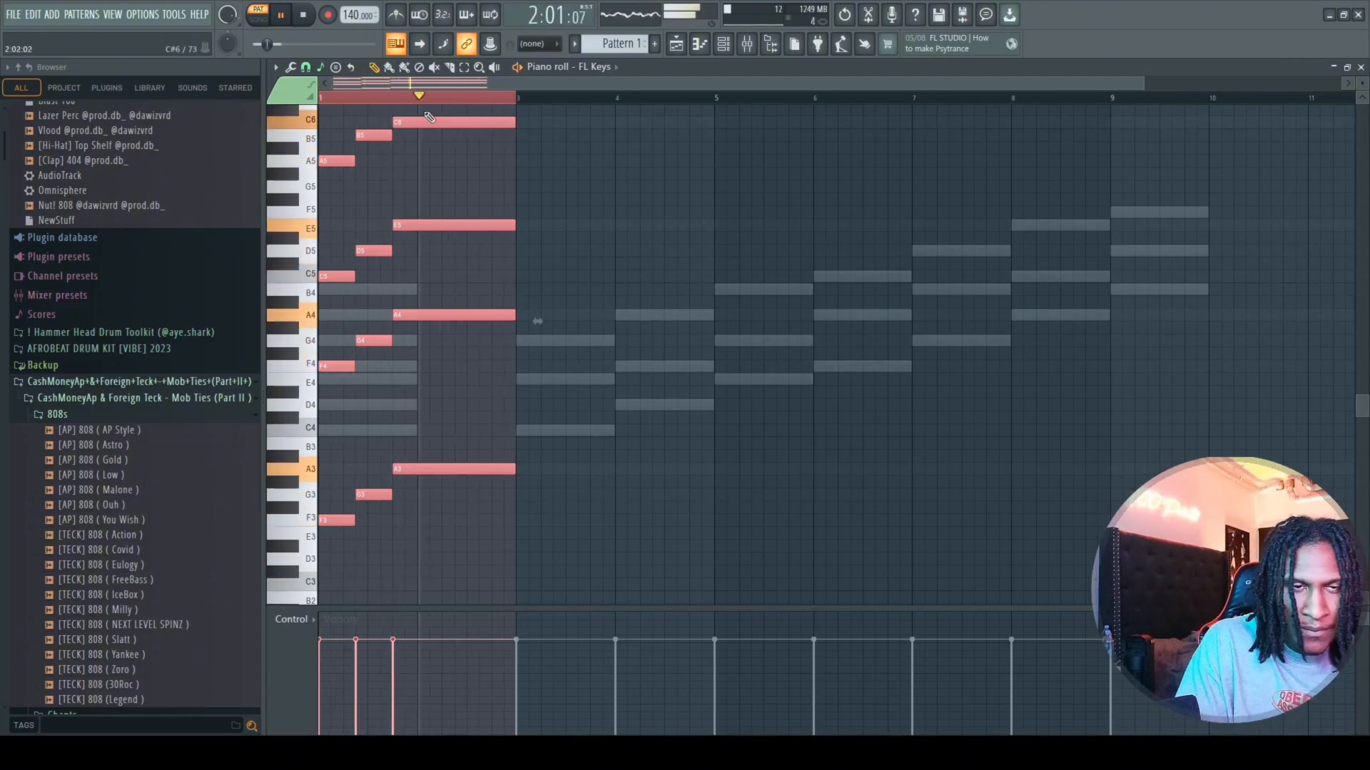
{"action": "key", "text": "ctrl+Down"}
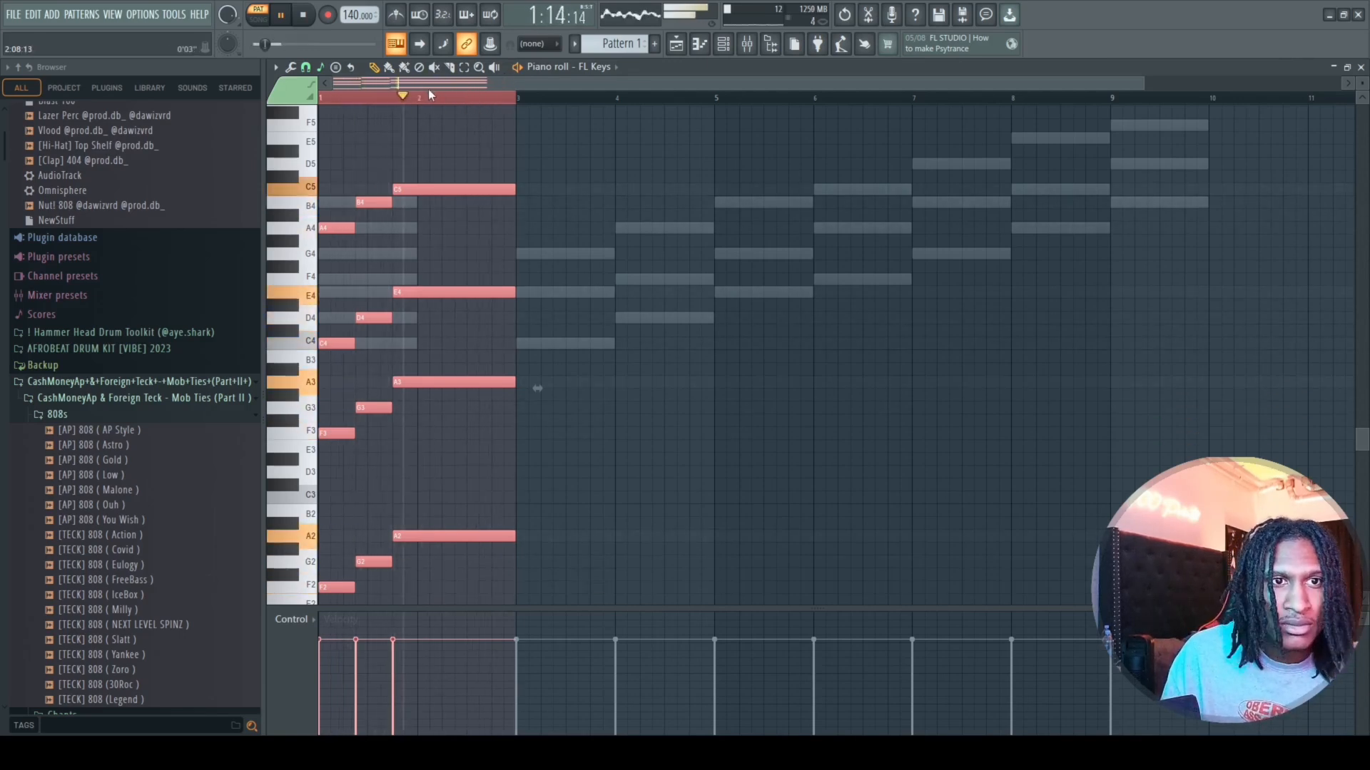
{"action": "key", "text": "space"}
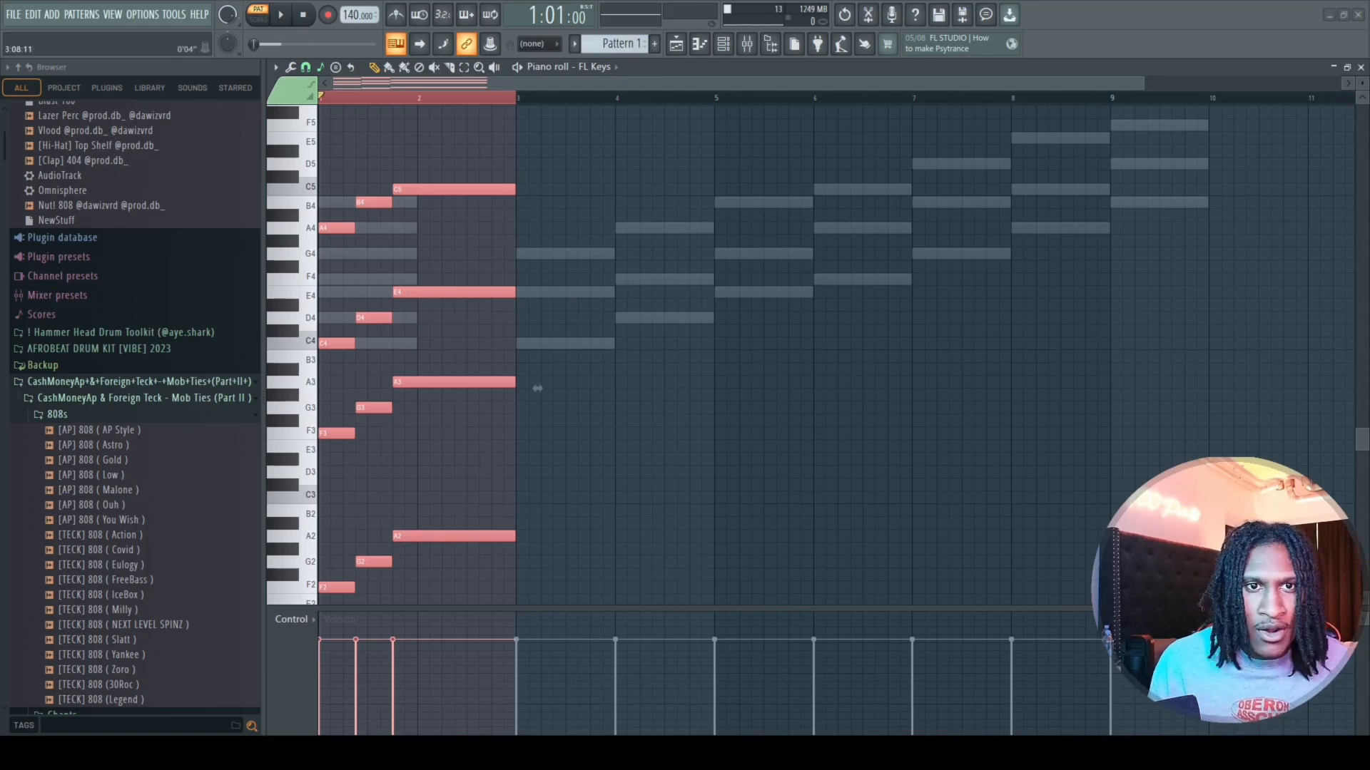
Clear all notes and build A4–C5–E5, E4–G4–B4 and F4–A4–C5 chords from bar 1 with A3, E3 and F3 bass notes.
{"action": "key", "text": "Delete"}
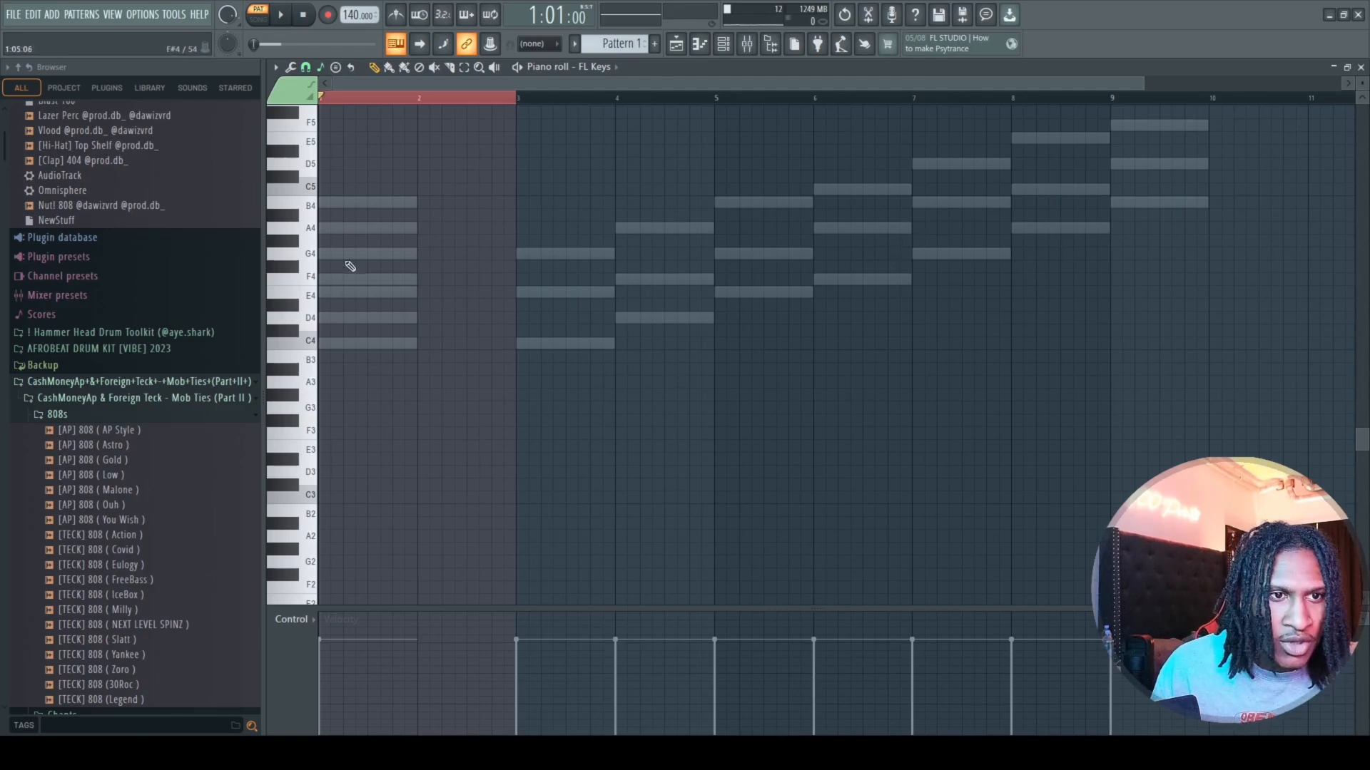
{"action": "left_click", "coordinate": [312, 235]}
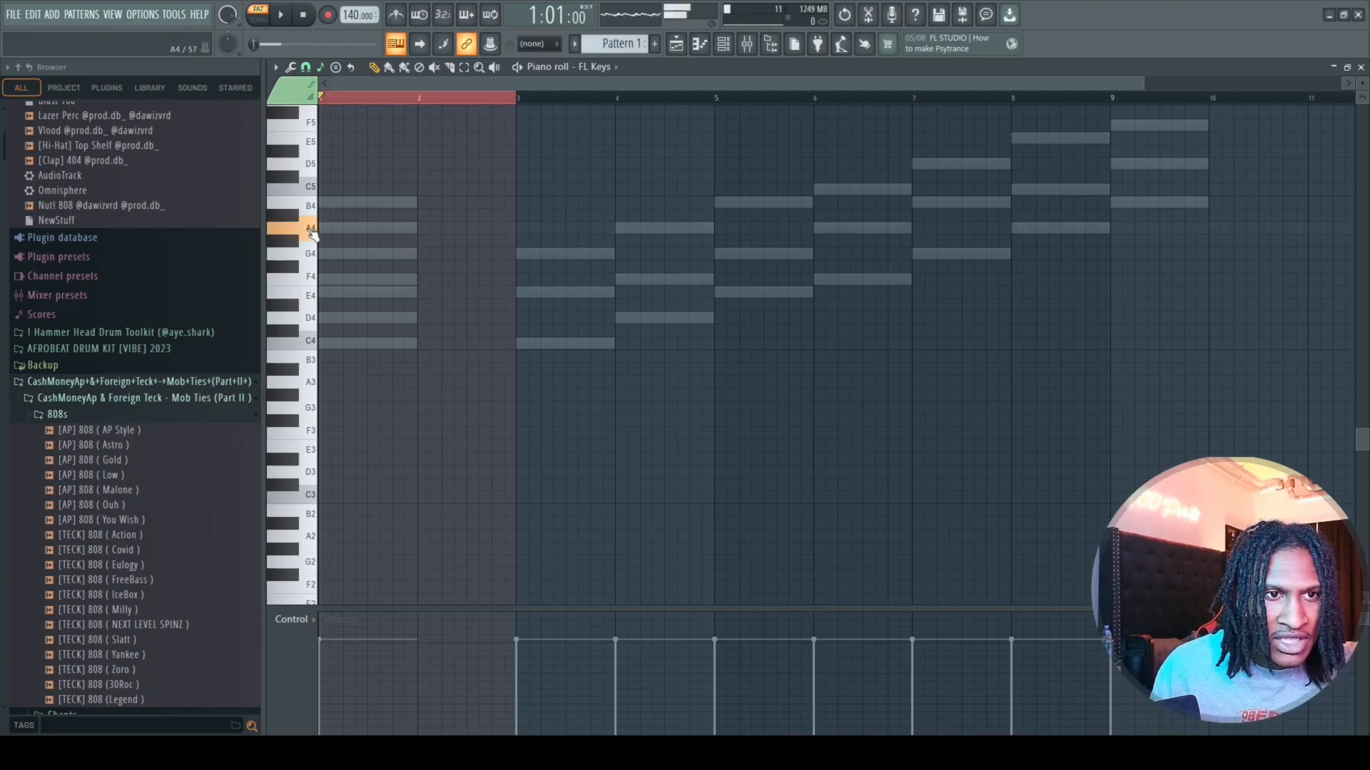
{"action": "left_click", "coordinate": [314, 299]}
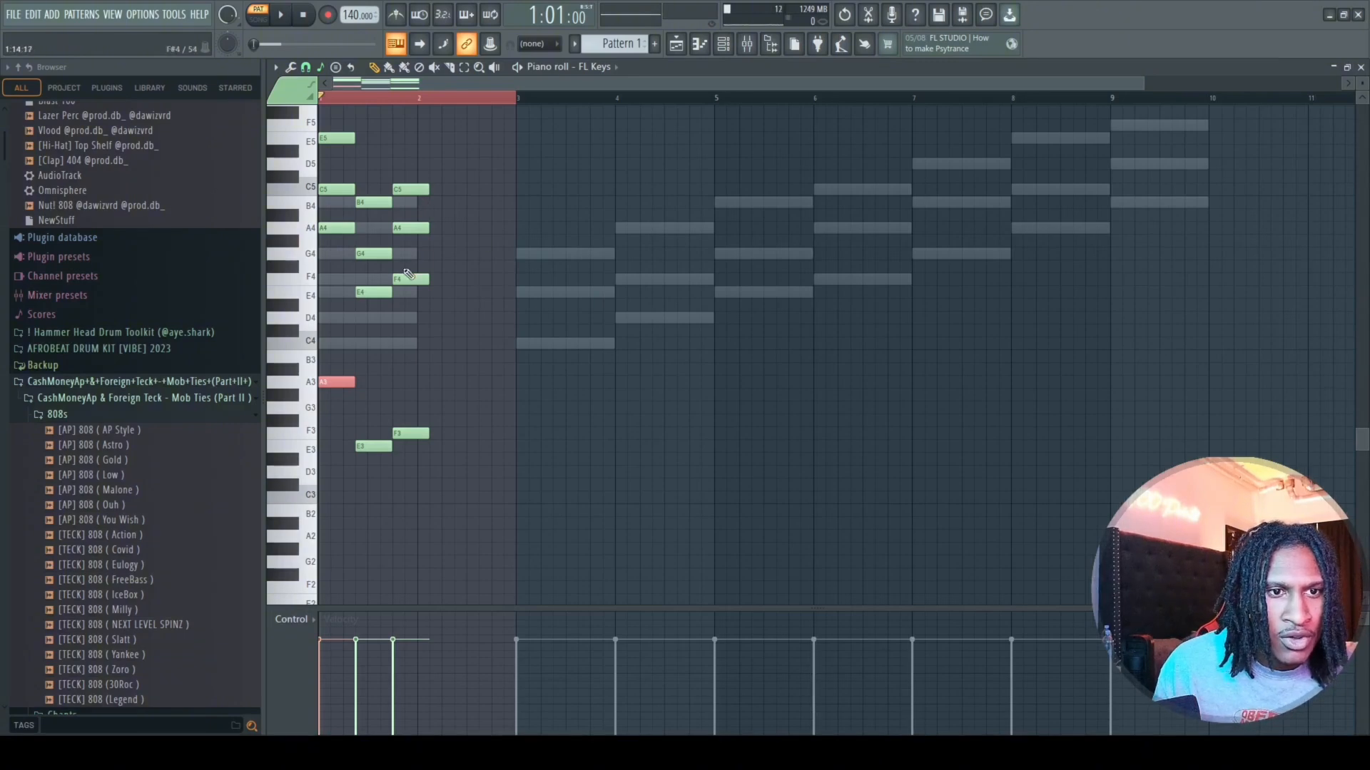
Raise the middle notes of the three chords, G4, C5 and A4, by one octave each.
{"action": "left_click", "coordinate": [371, 253]}
{"action": "key", "text": "ctrl+Up"}
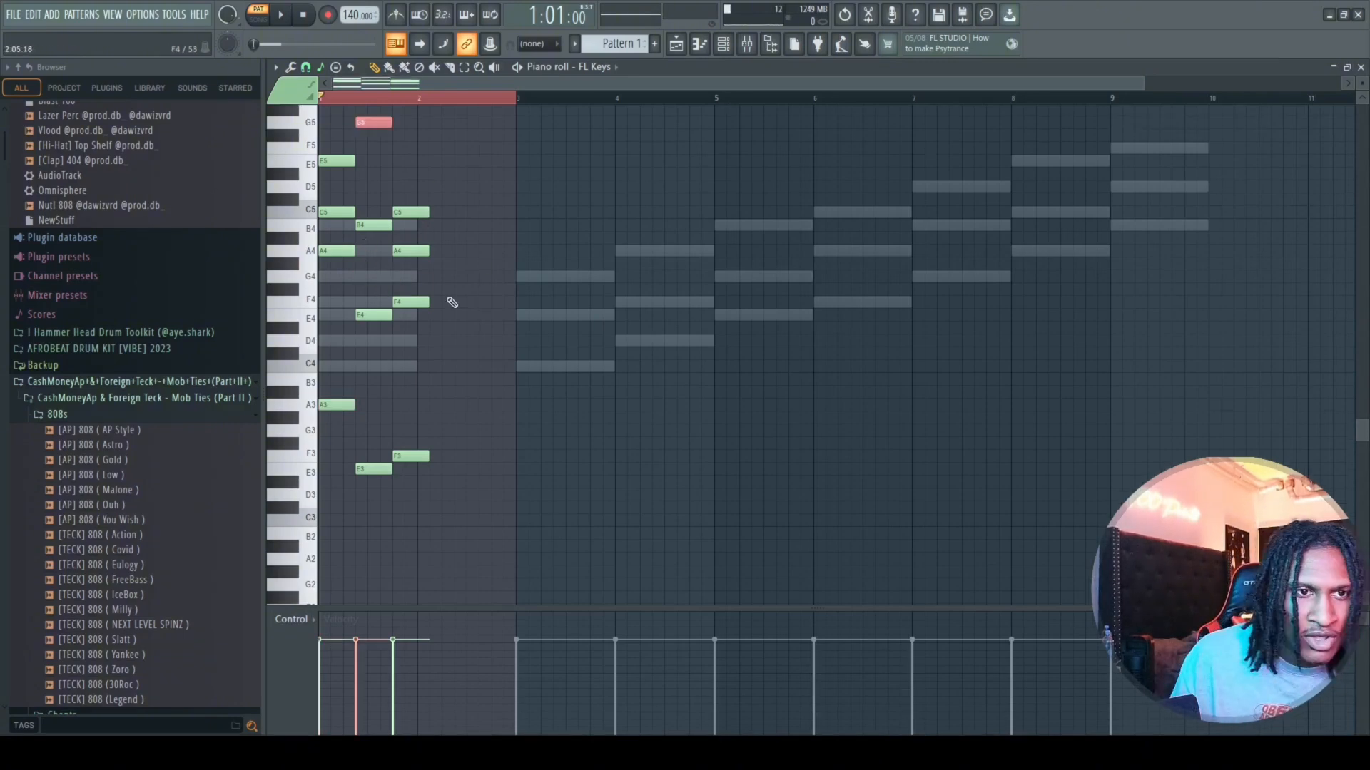
{"action": "left_click", "coordinate": [334, 212]}
{"action": "key", "text": "ctrl+Up"}
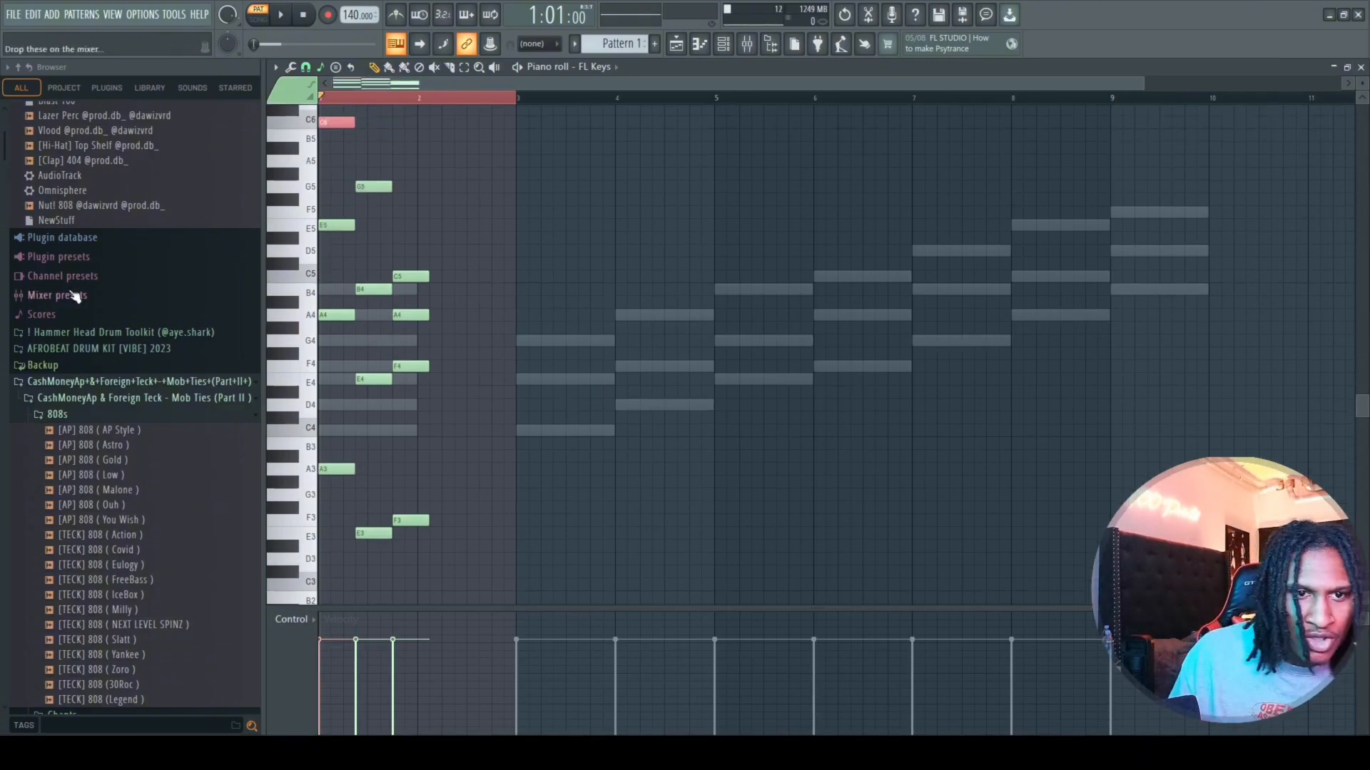
{"action": "left_click", "coordinate": [412, 315]}
{"action": "key", "text": "ctrl+Up"}
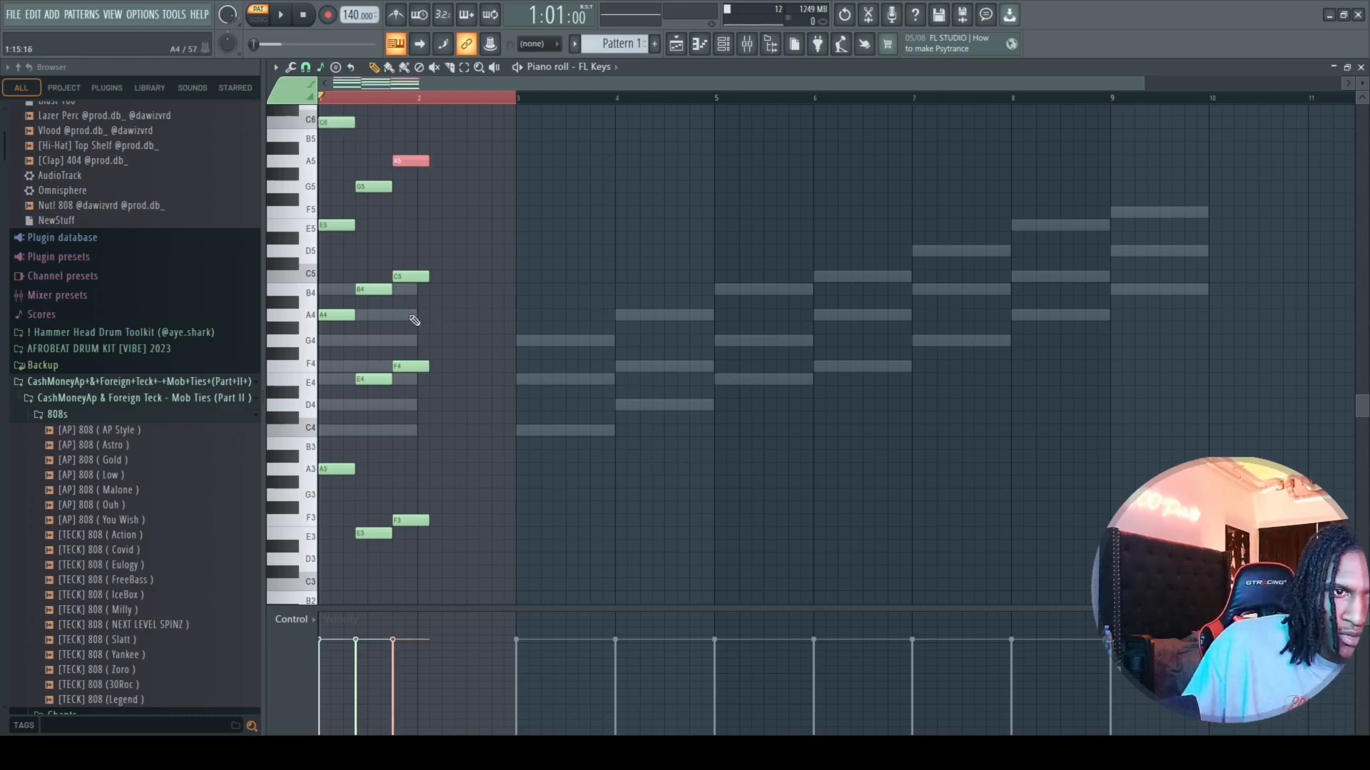
Lower all notes of the progression by one octave and play the looped result.
{"action": "left_click_drag", "start_coordinate": [456, 117], "coordinate": [260, 565]}
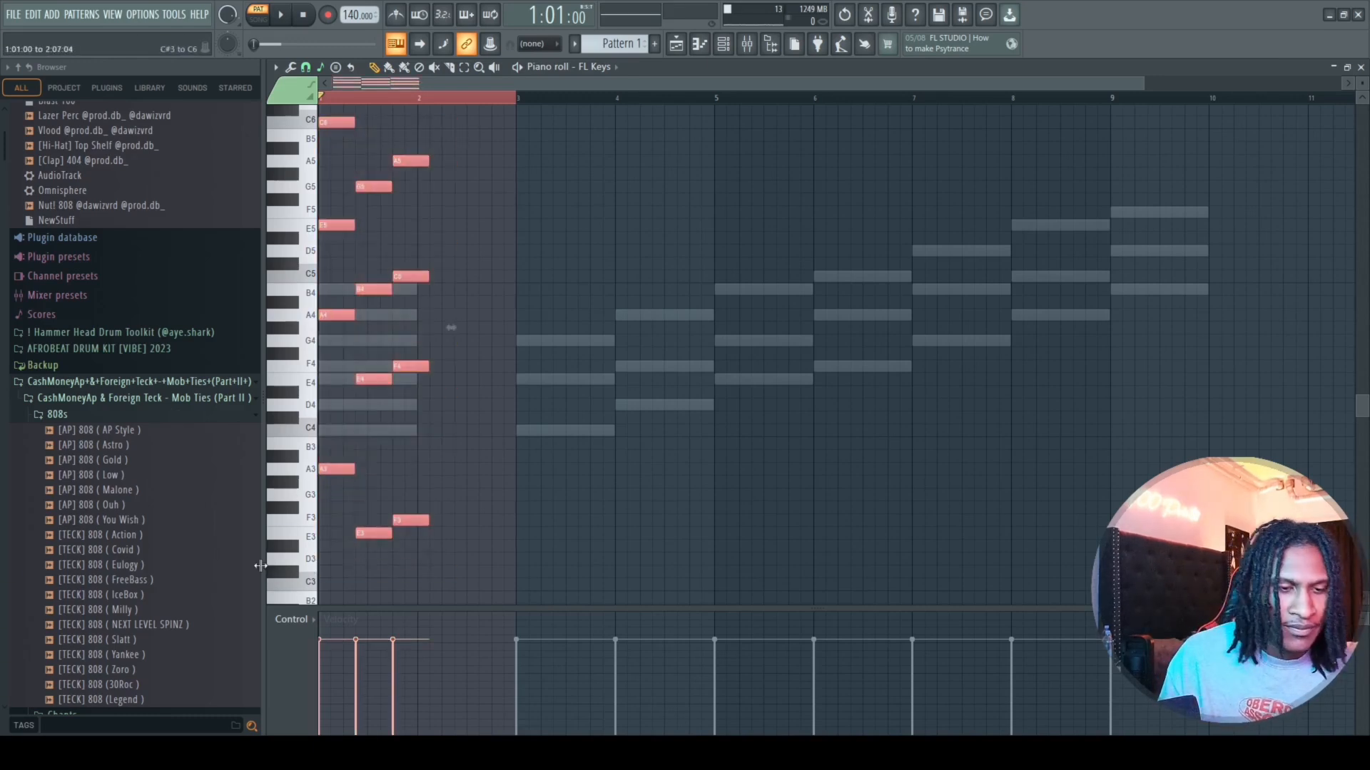
{"action": "key", "text": "ctrl+Down"}
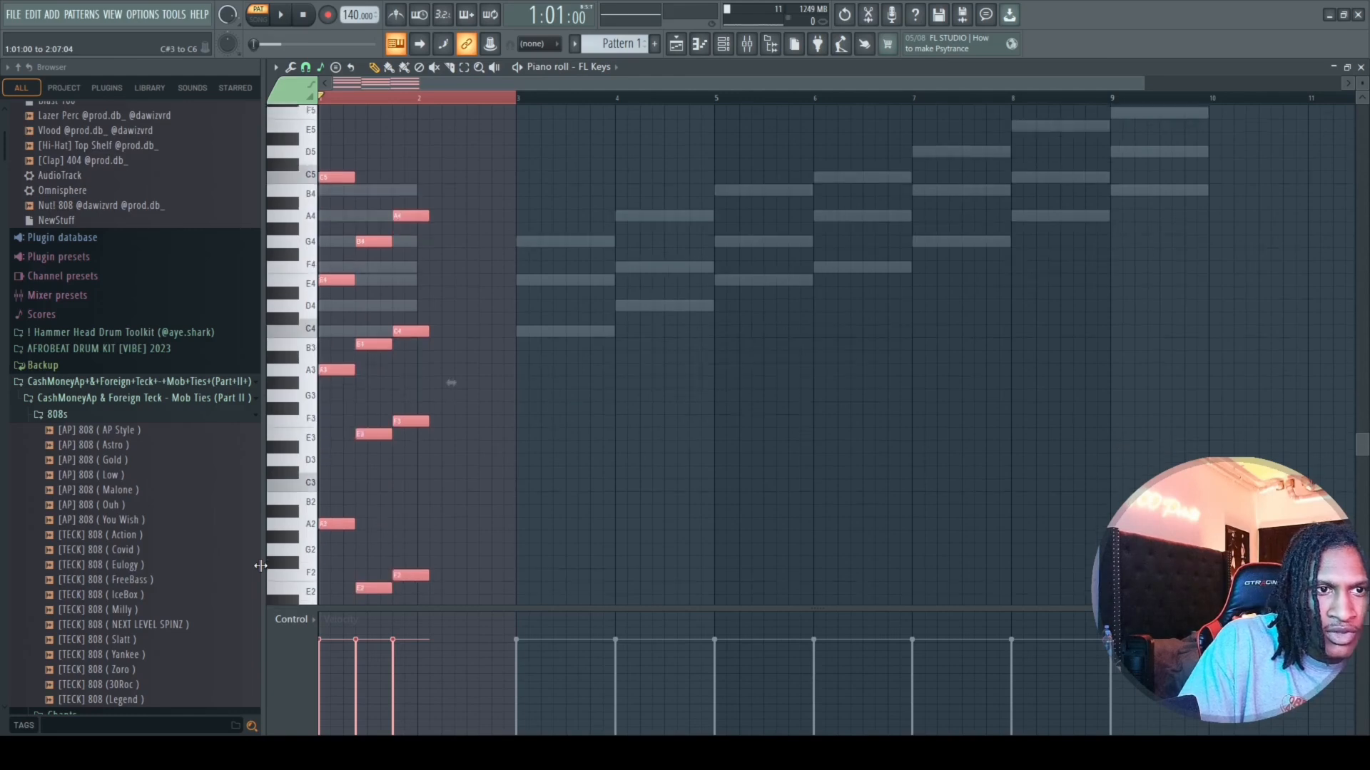
{"action": "key", "text": "space"}
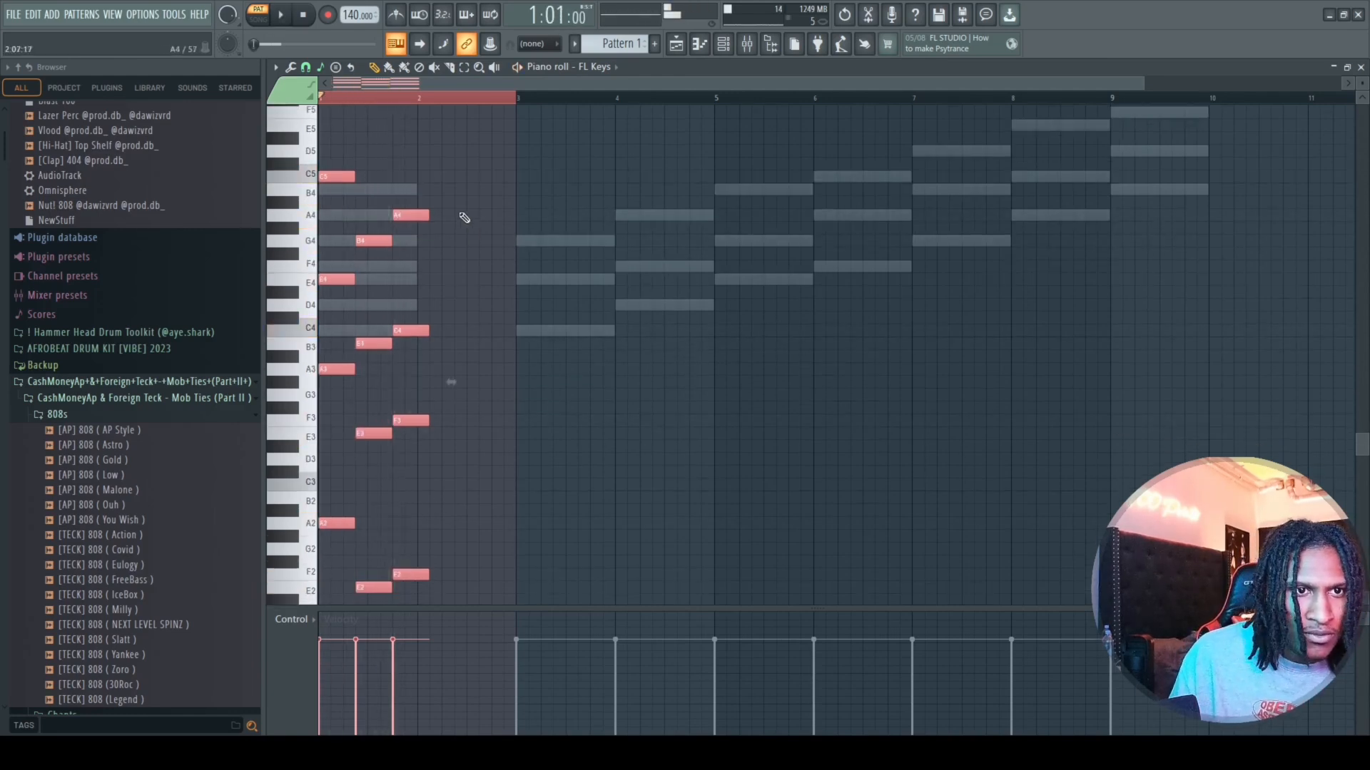
Lengthen the A and E chords to about three quarters of a bar, extend the F chord to bar 4, and play the progression looped.
{"action": "left_click_drag", "start_coordinate": [443, 173], "coordinate": [396, 560]}
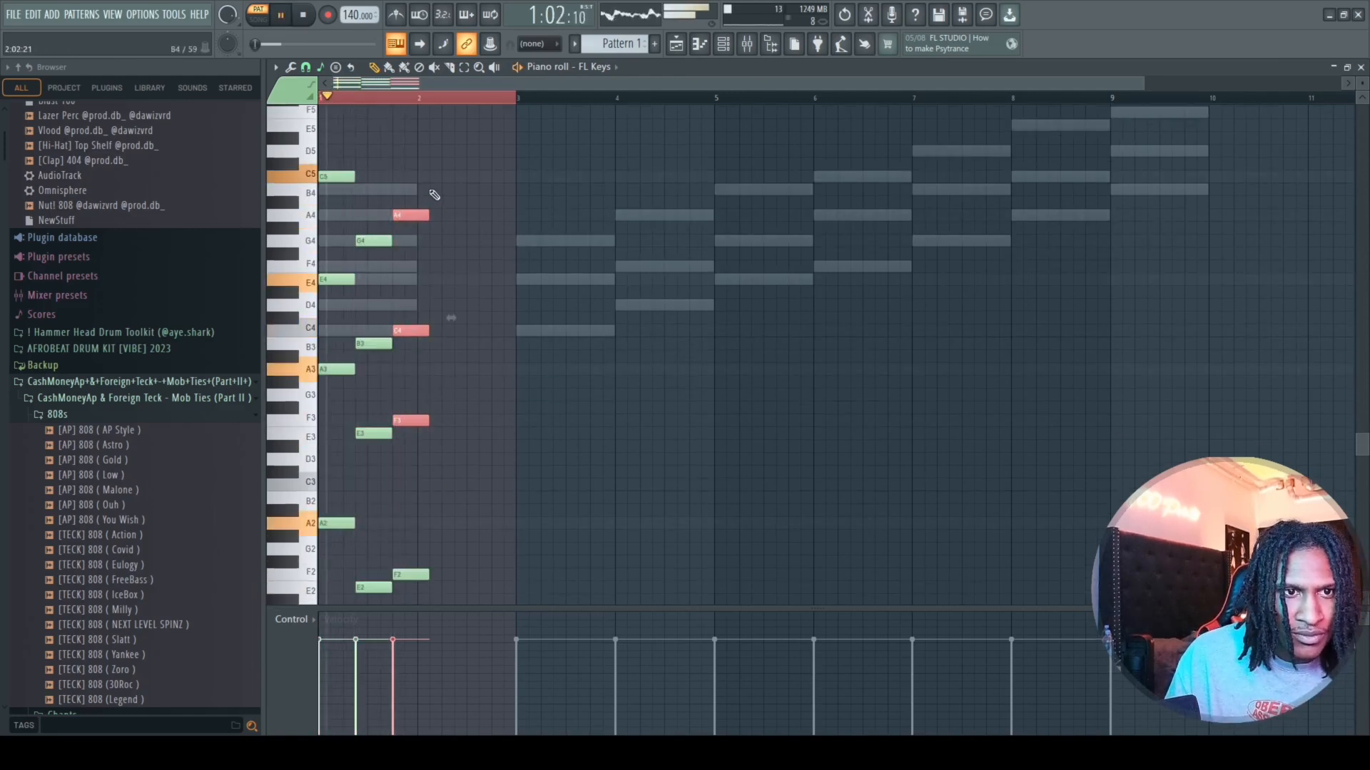
{"action": "left_click_drag", "start_coordinate": [408, 200], "coordinate": [409, 539]}
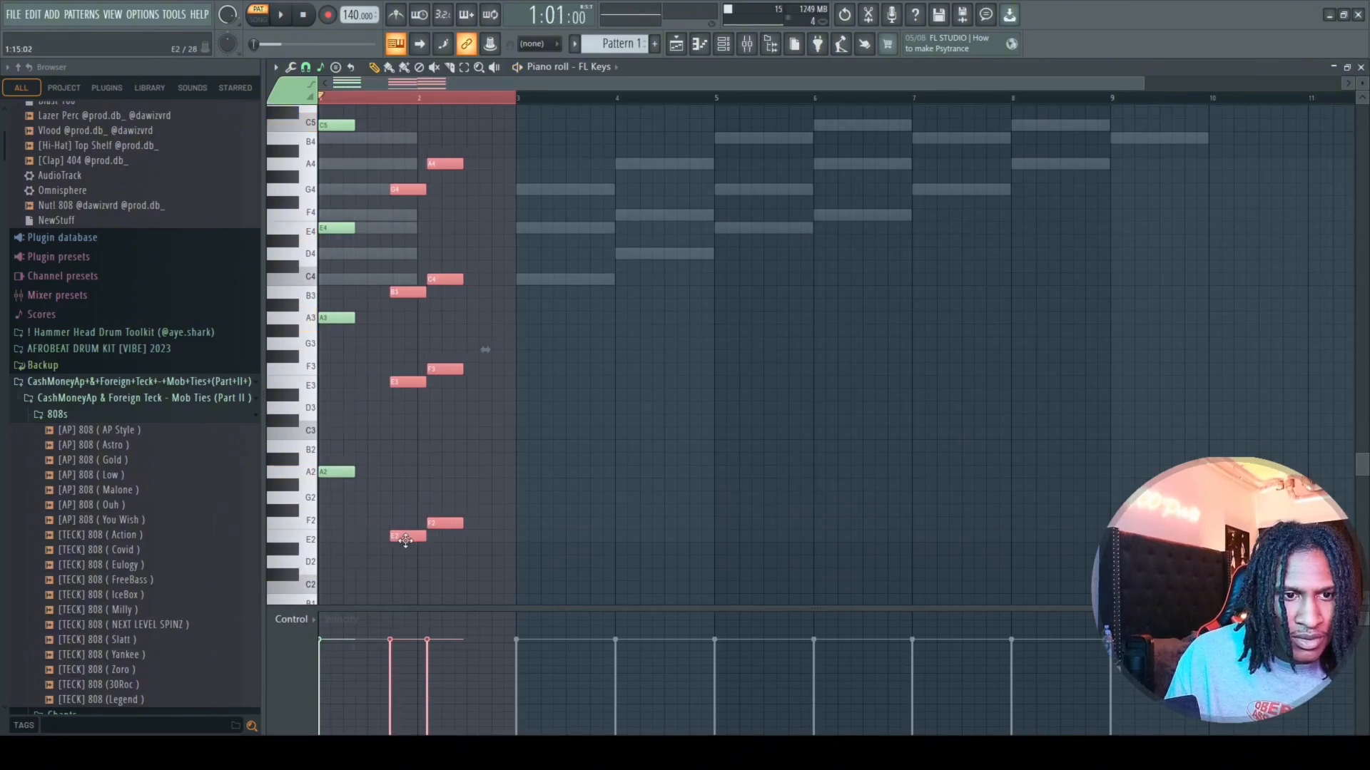
{"action": "key", "text": "space"}
{"action": "scroll", "coordinate": [384, 301], "scroll_direction": "up", "scroll_amount": 2}
{"action": "left_click_drag", "start_coordinate": [354, 160], "coordinate": [389, 548]}
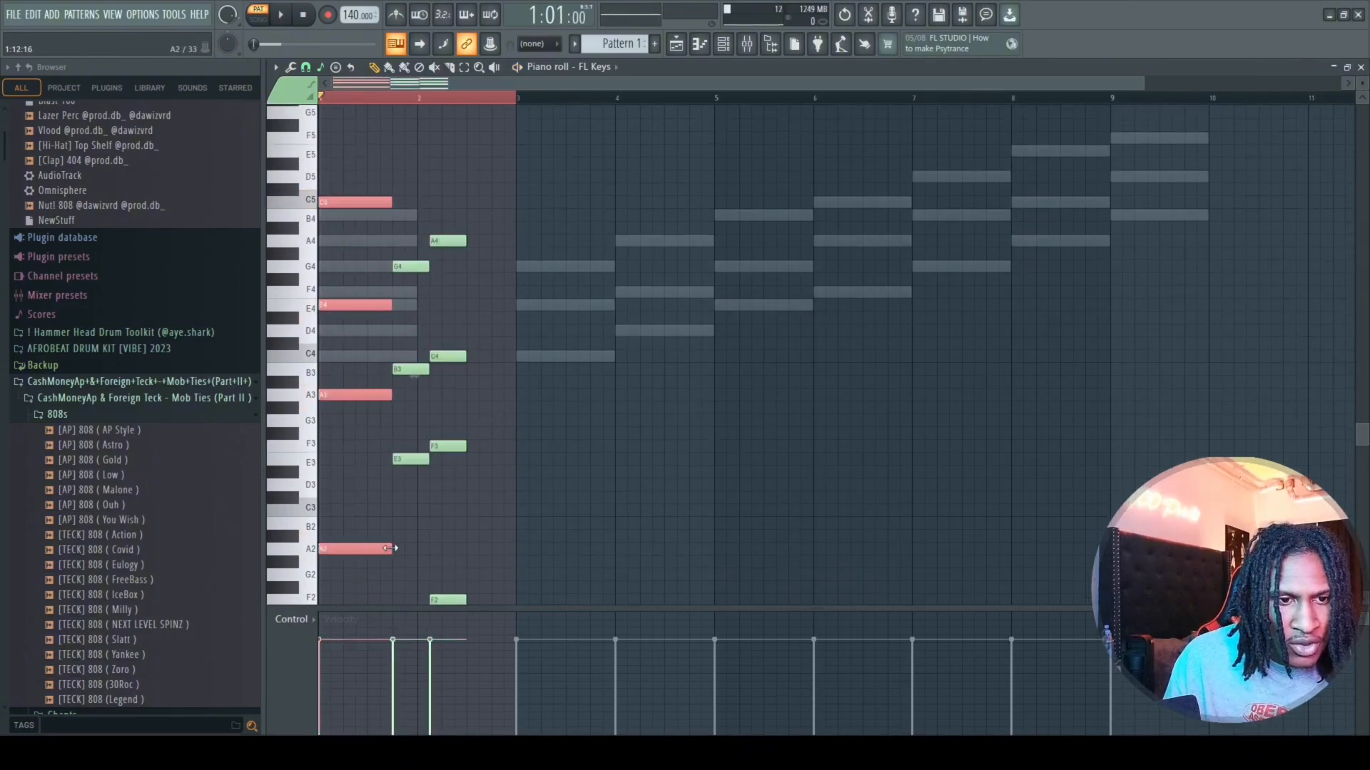
{"action": "left_click_drag", "start_coordinate": [496, 188], "coordinate": [428, 556]}
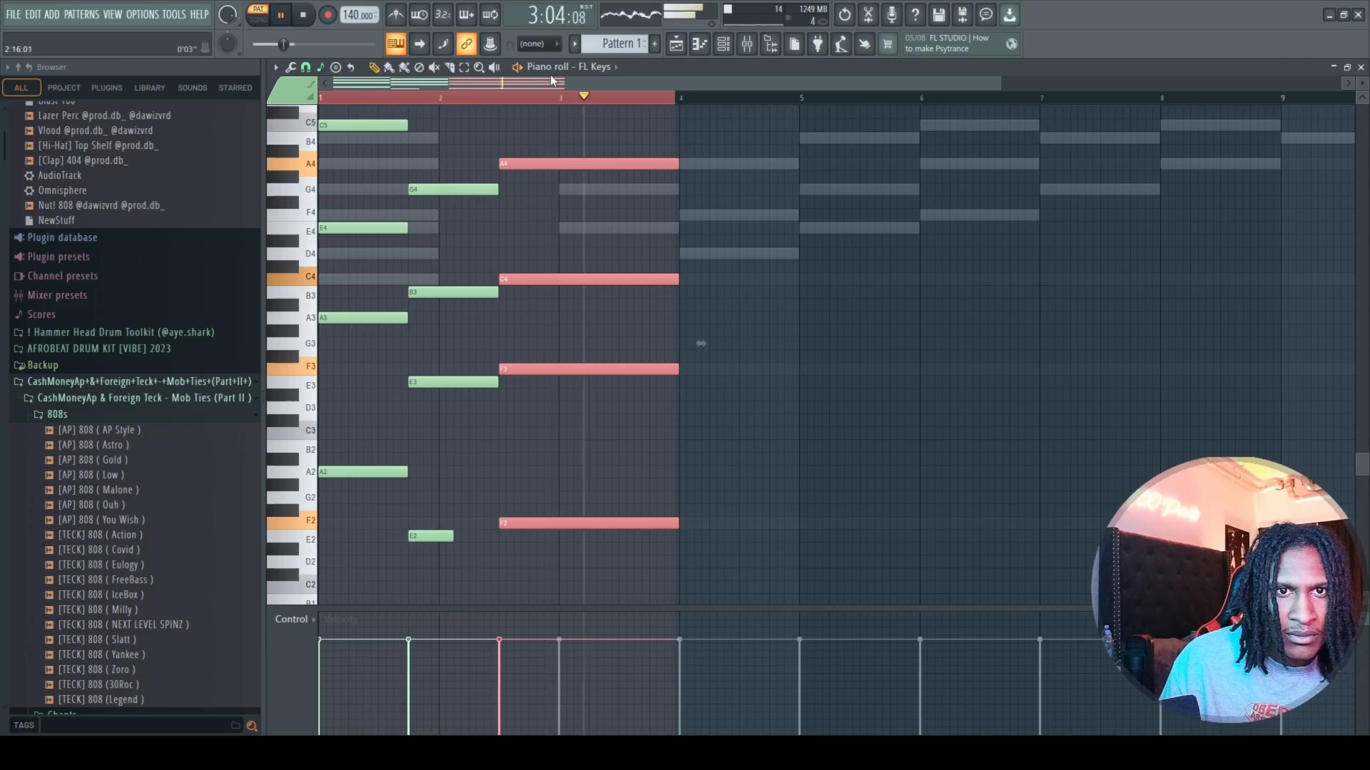
{"action": "key", "text": "space"}
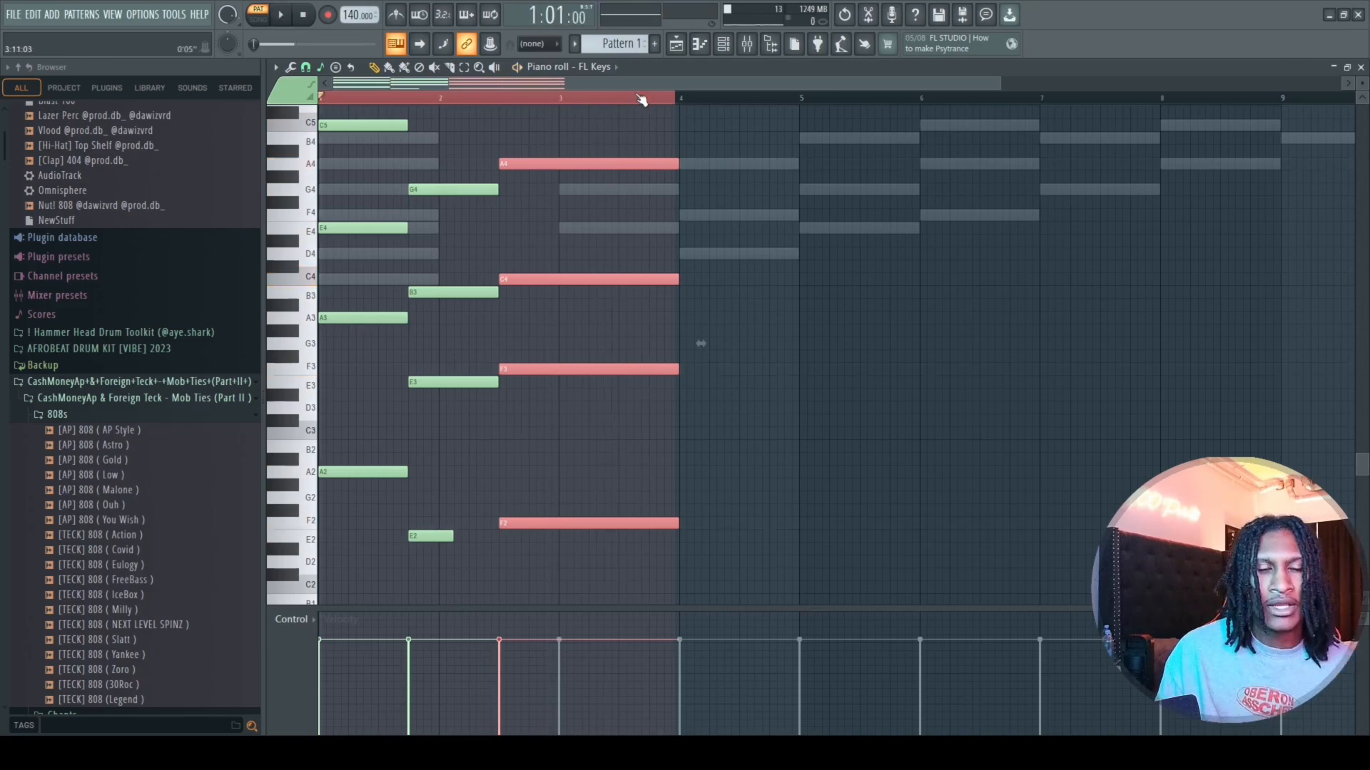
Select all notes of the three-chord progression and delete them.
{"action": "scroll", "coordinate": [485, 196], "scroll_direction": "up", "scroll_amount": 3}
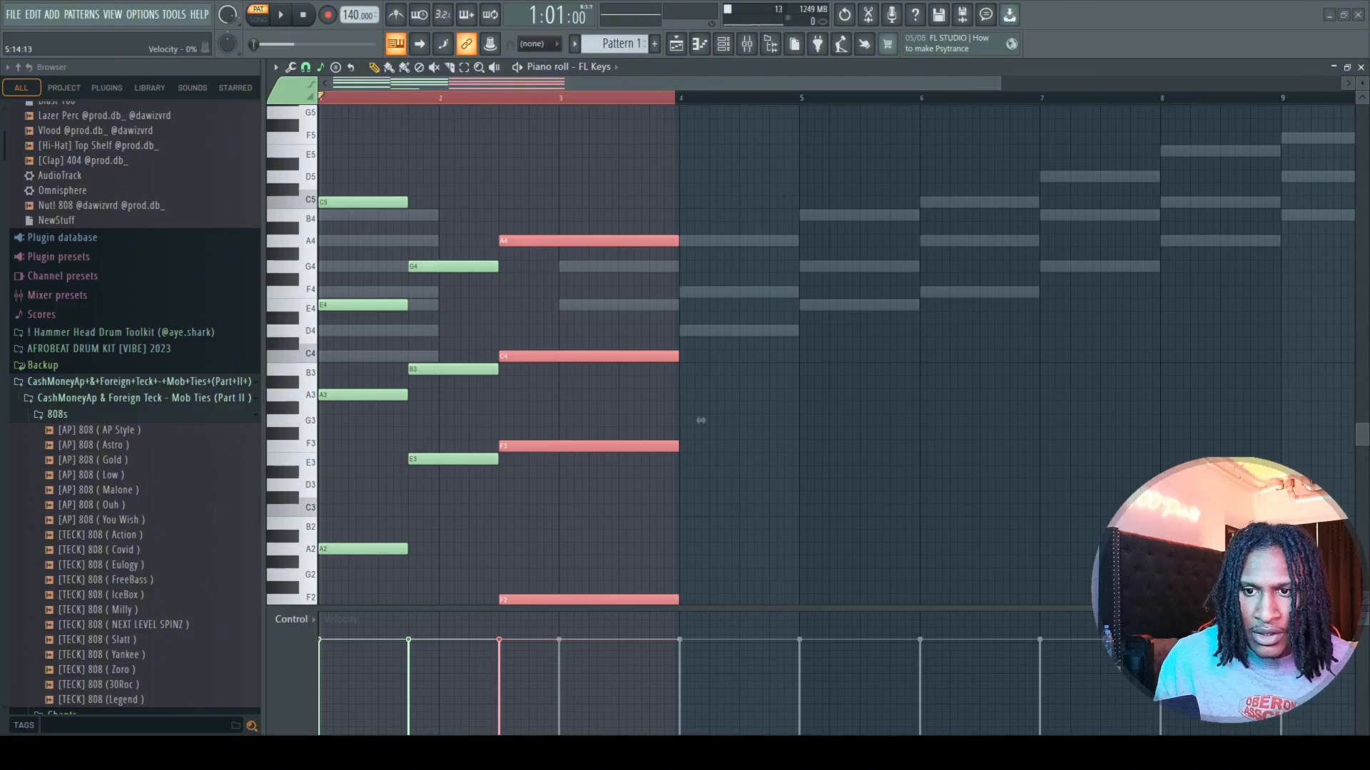
{"action": "key", "text": "z"}
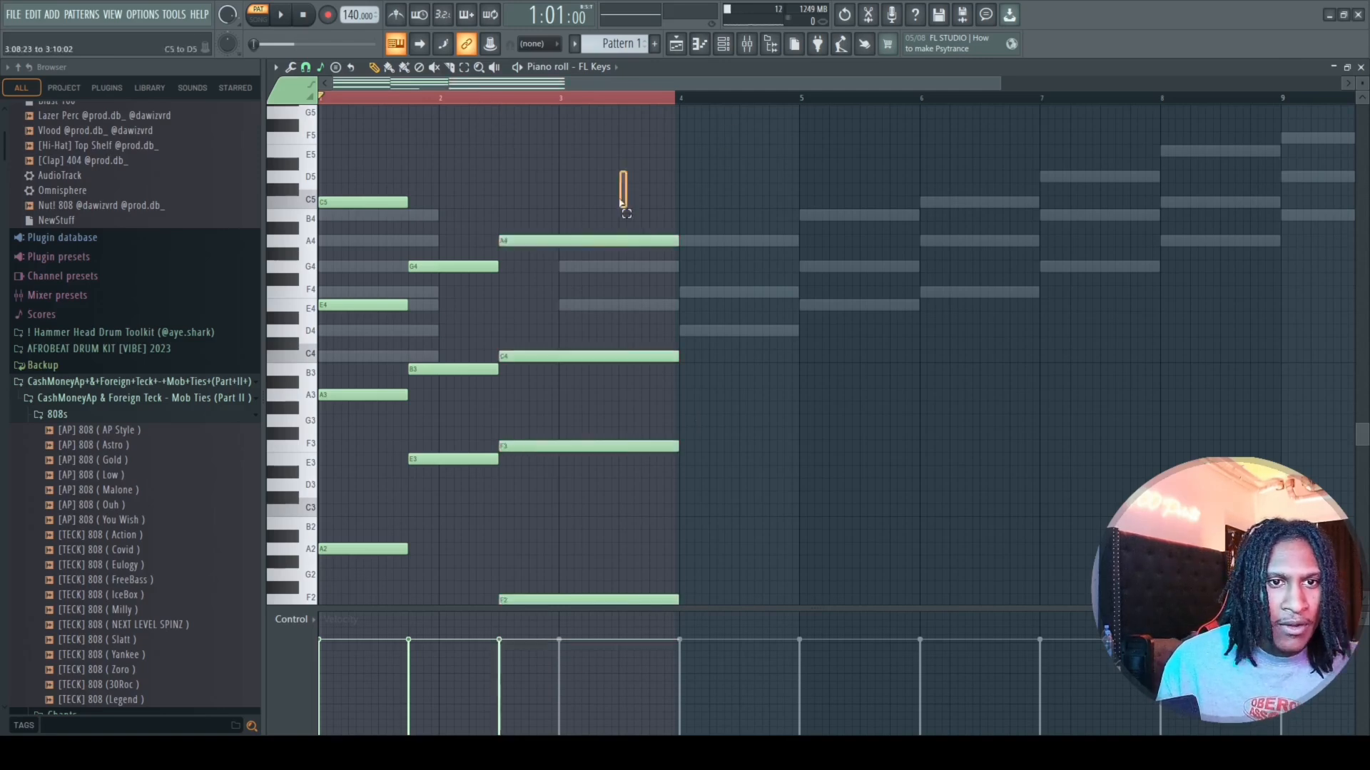
{"action": "left_click_drag", "start_coordinate": [624, 187], "coordinate": [278, 674]}
{"action": "scroll", "coordinate": [385, 400], "scroll_direction": "up", "scroll_amount": 4}
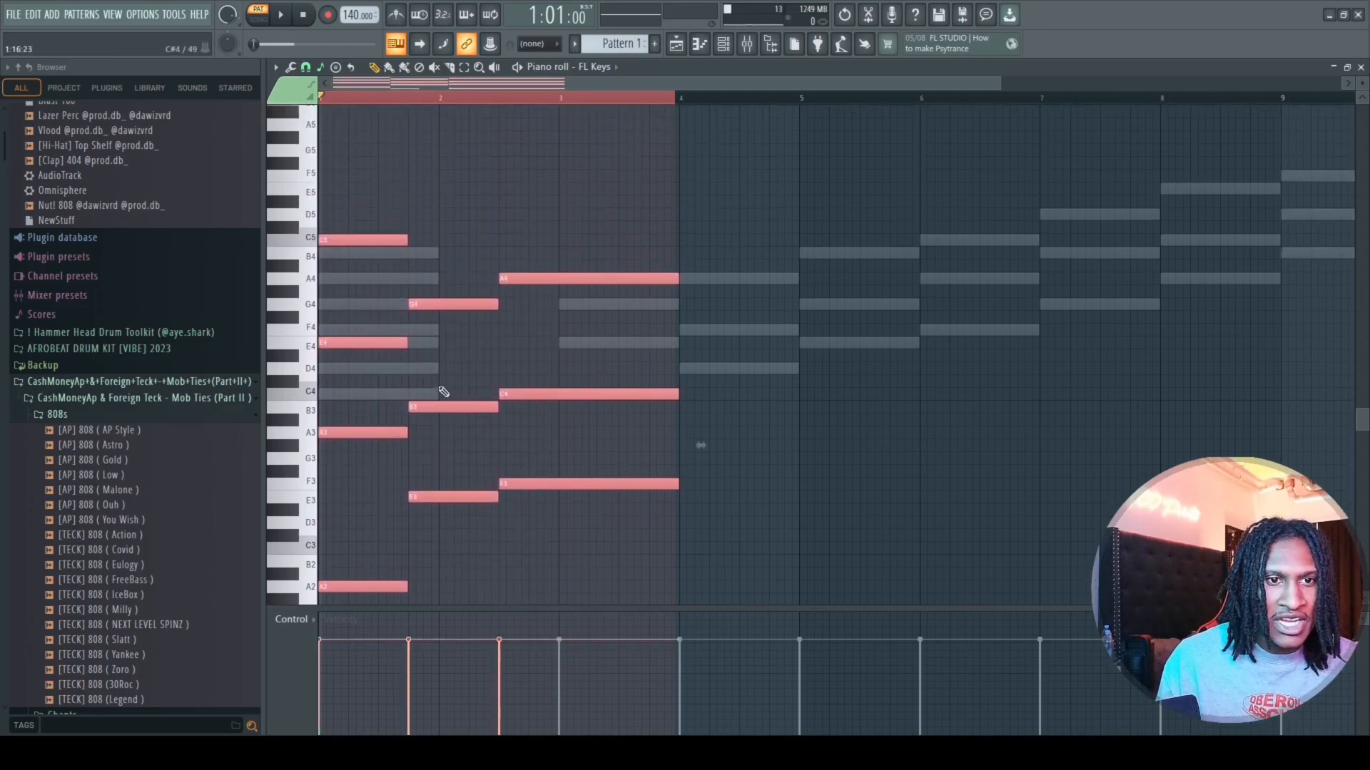
{"action": "key", "text": "Delete"}
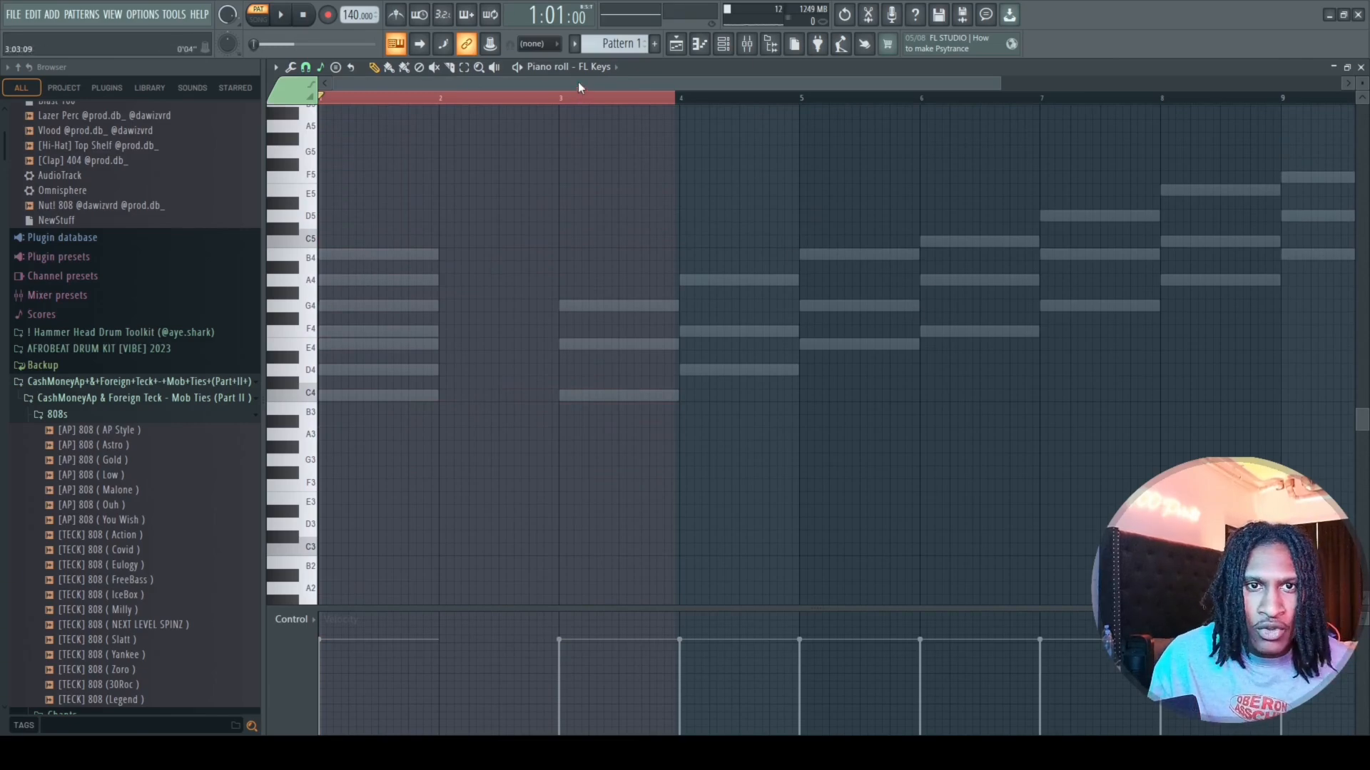
Build one-bar chords A4–C5–E5, C5–E5–G5 and F4–A4–C5 in bars 1 to 3, and play them.
{"action": "scroll", "coordinate": [578, 87], "scroll_direction": "down", "scroll_amount": 2}
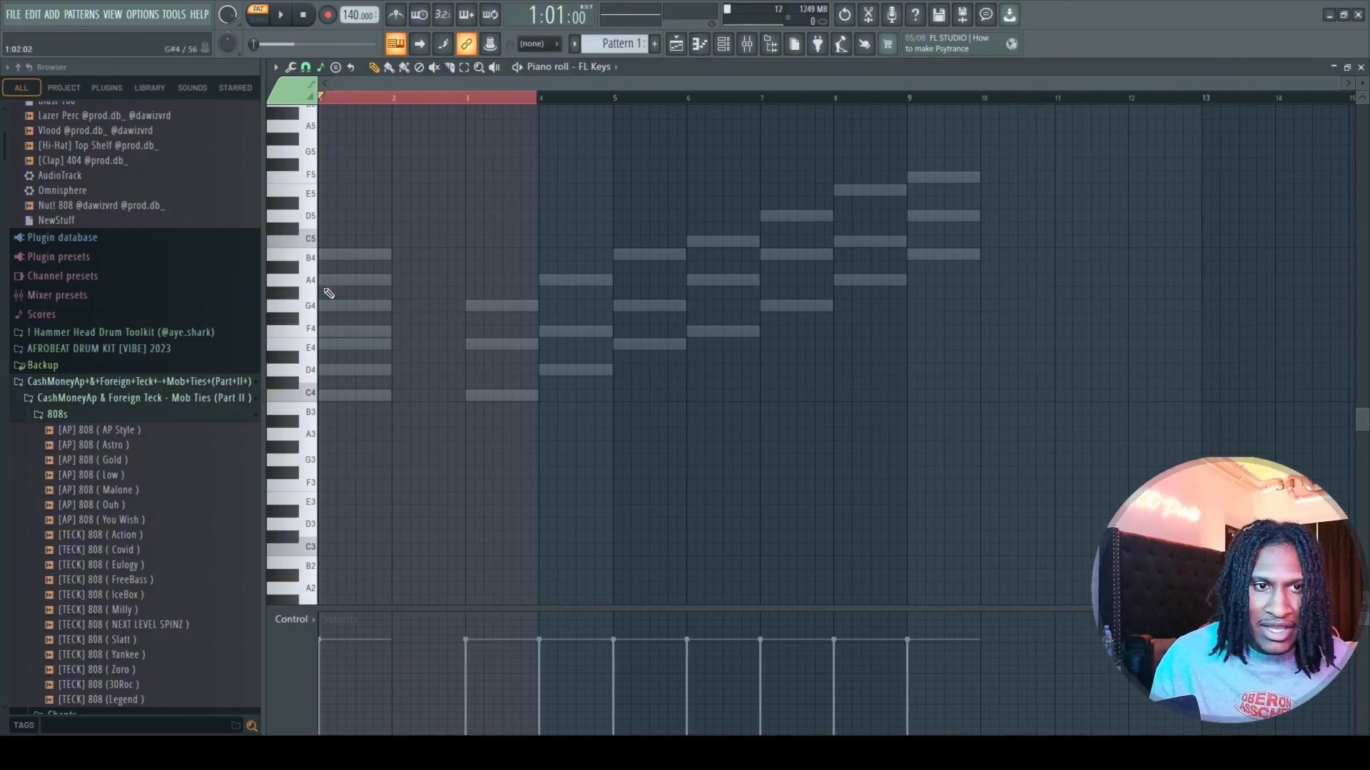
{"action": "left_click", "coordinate": [324, 281]}
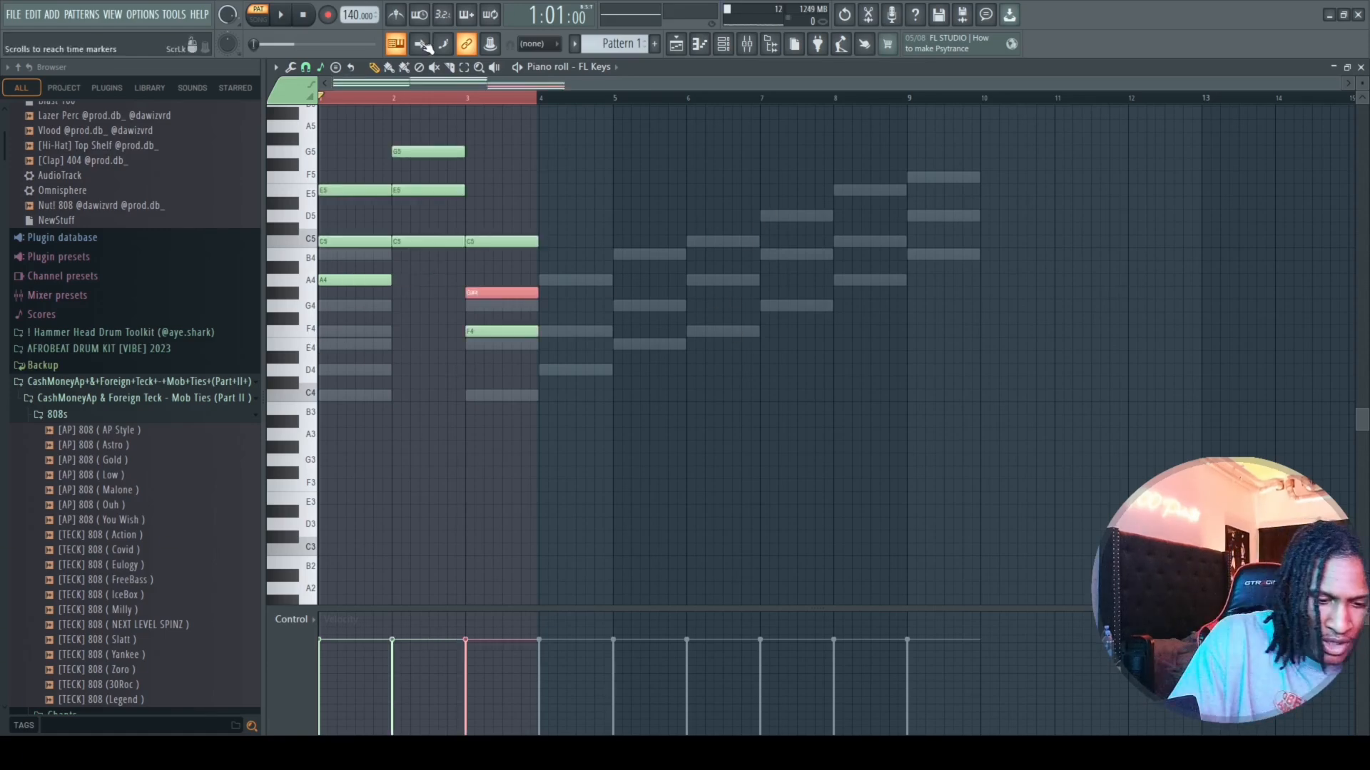
{"action": "key", "text": "shift+Up"}
{"action": "key", "text": "space"}
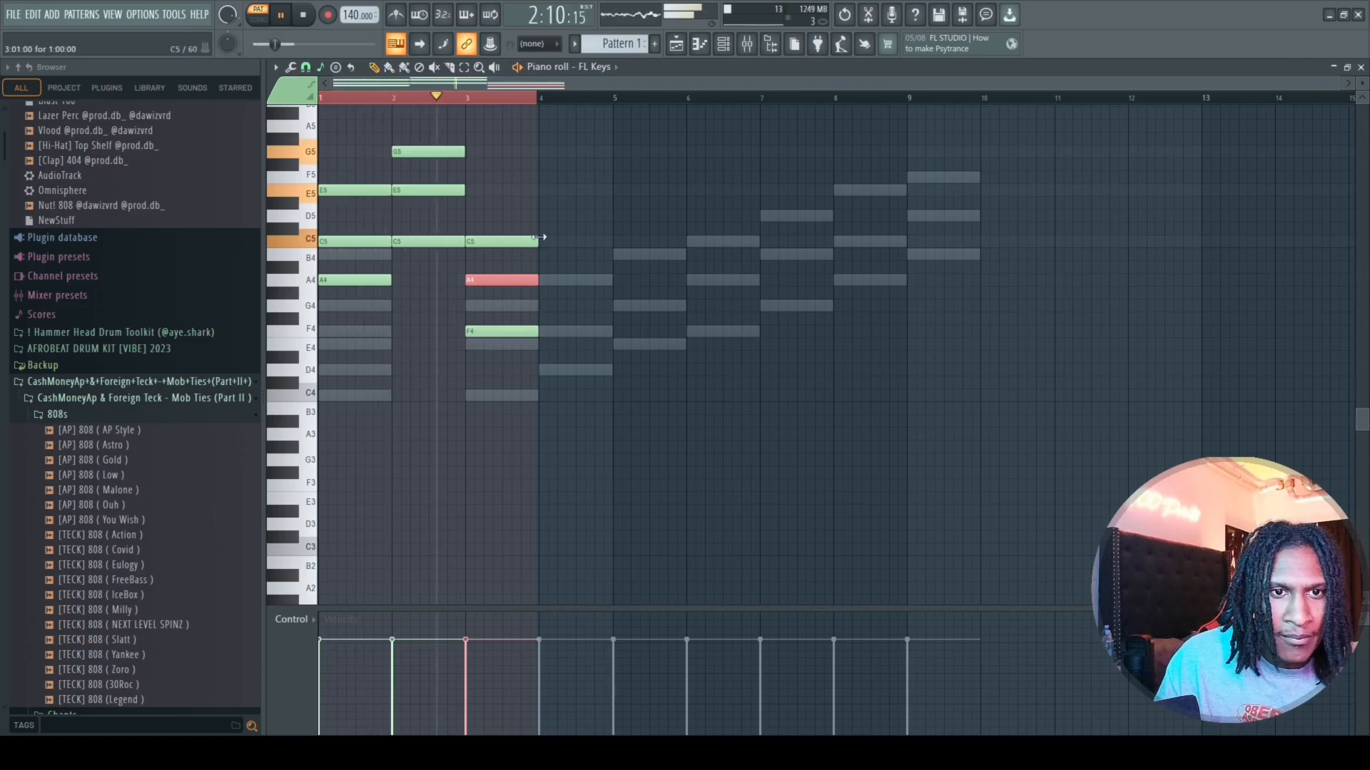
{"action": "key", "text": "space"}
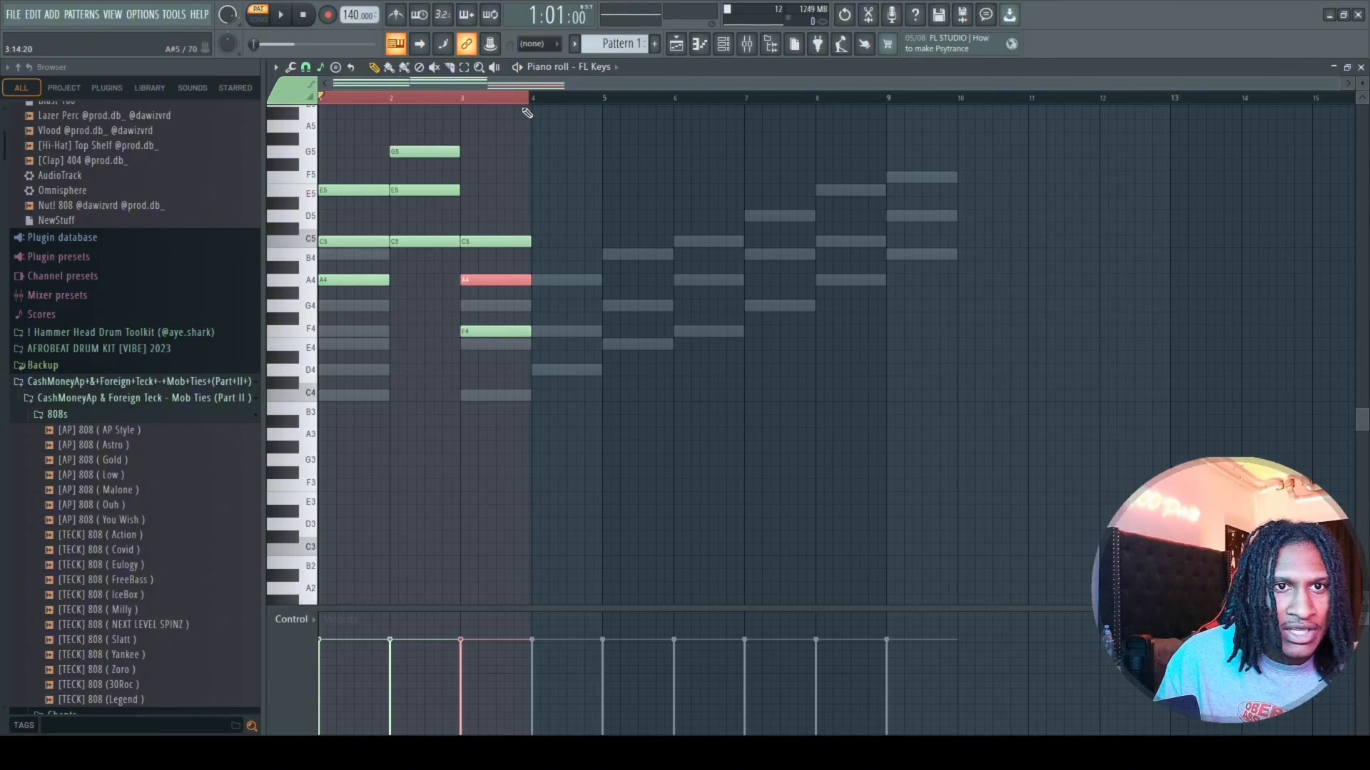
Add a G4–B4–D5 chord in bar 4 and bass notes A3, C4, F3 and G3, and play the four bars looped.
{"action": "left_click_drag", "start_coordinate": [526, 113], "coordinate": [600, 136]}
{"action": "left_click_drag", "start_coordinate": [552, 191], "coordinate": [563, 301]}
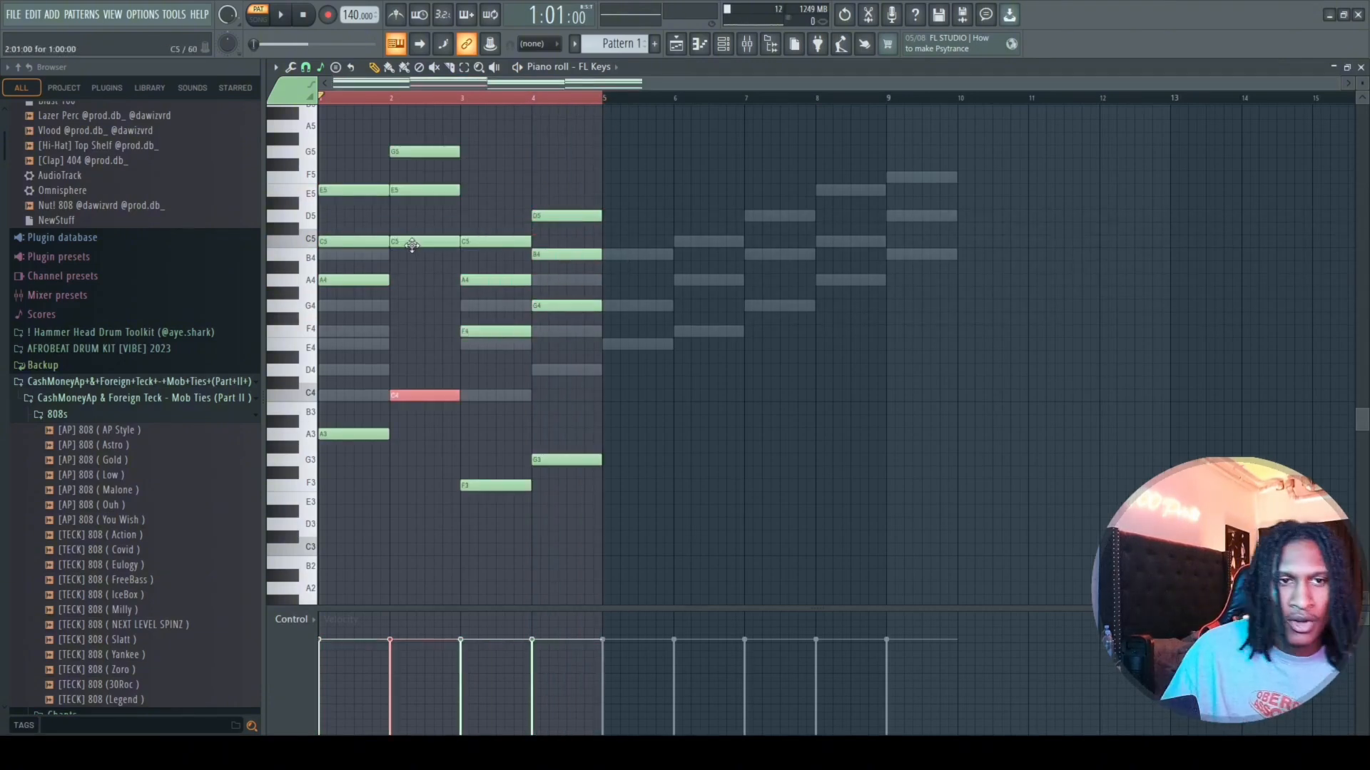
{"action": "key", "text": "space"}
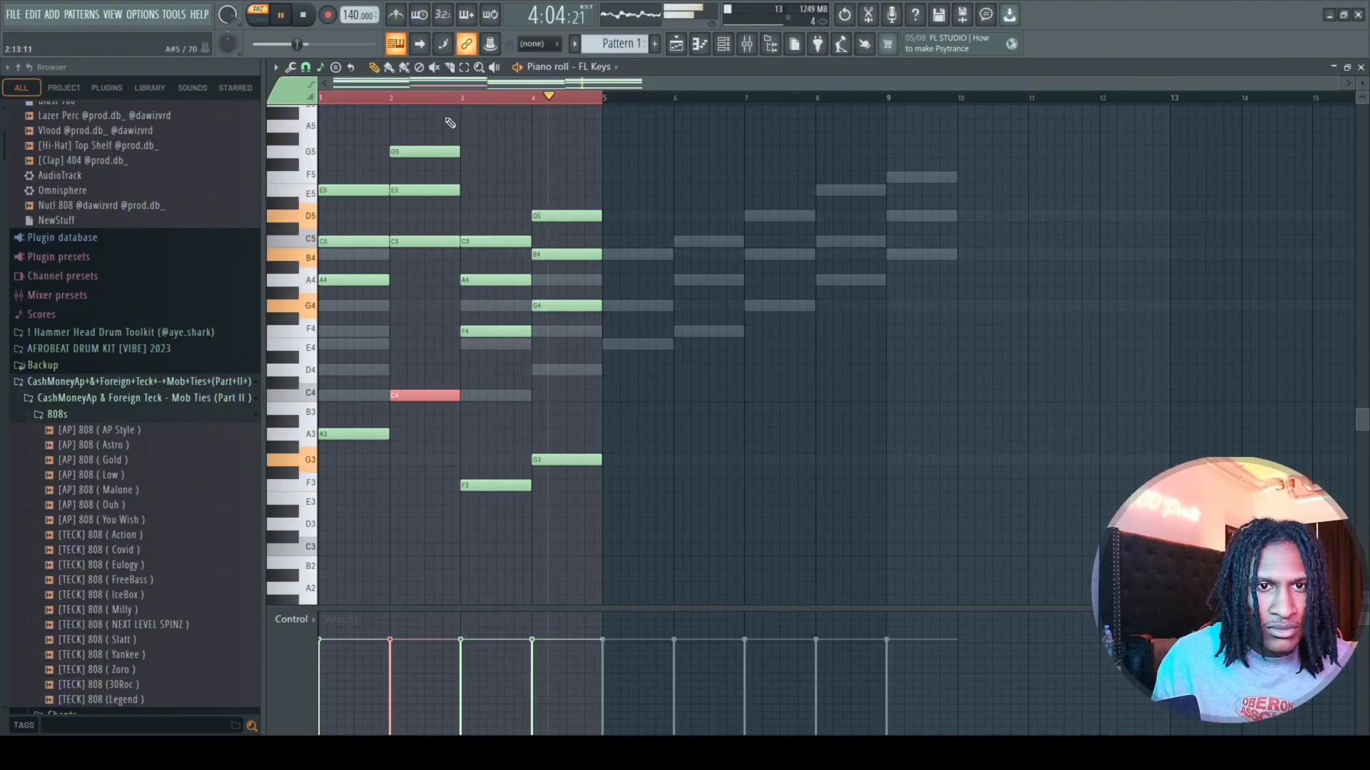
{"action": "left_click", "coordinate": [305, 17]}
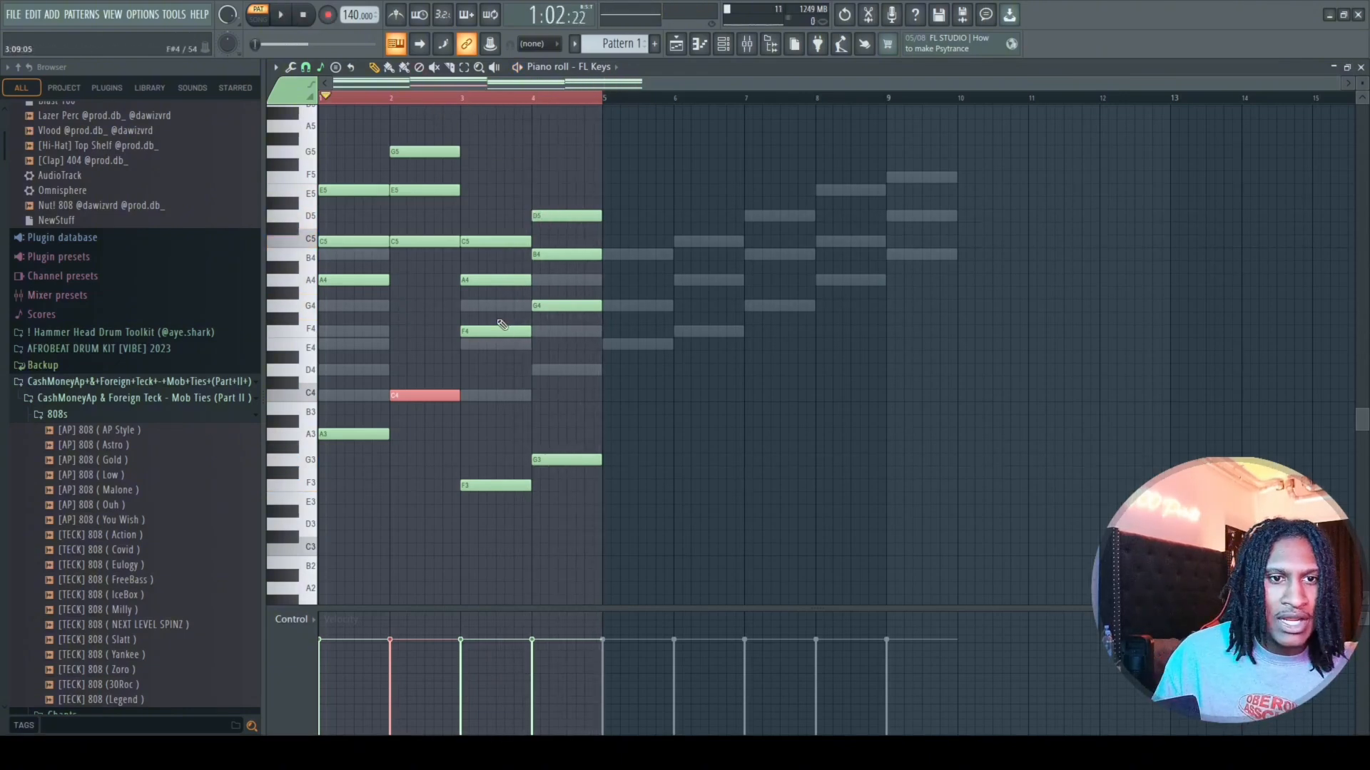
Raise the middle notes of the four chords, C5, E5, A4 and B4, by one octave each.
{"action": "left_click", "coordinate": [346, 242]}
{"action": "key", "text": "ctrl+Up"}
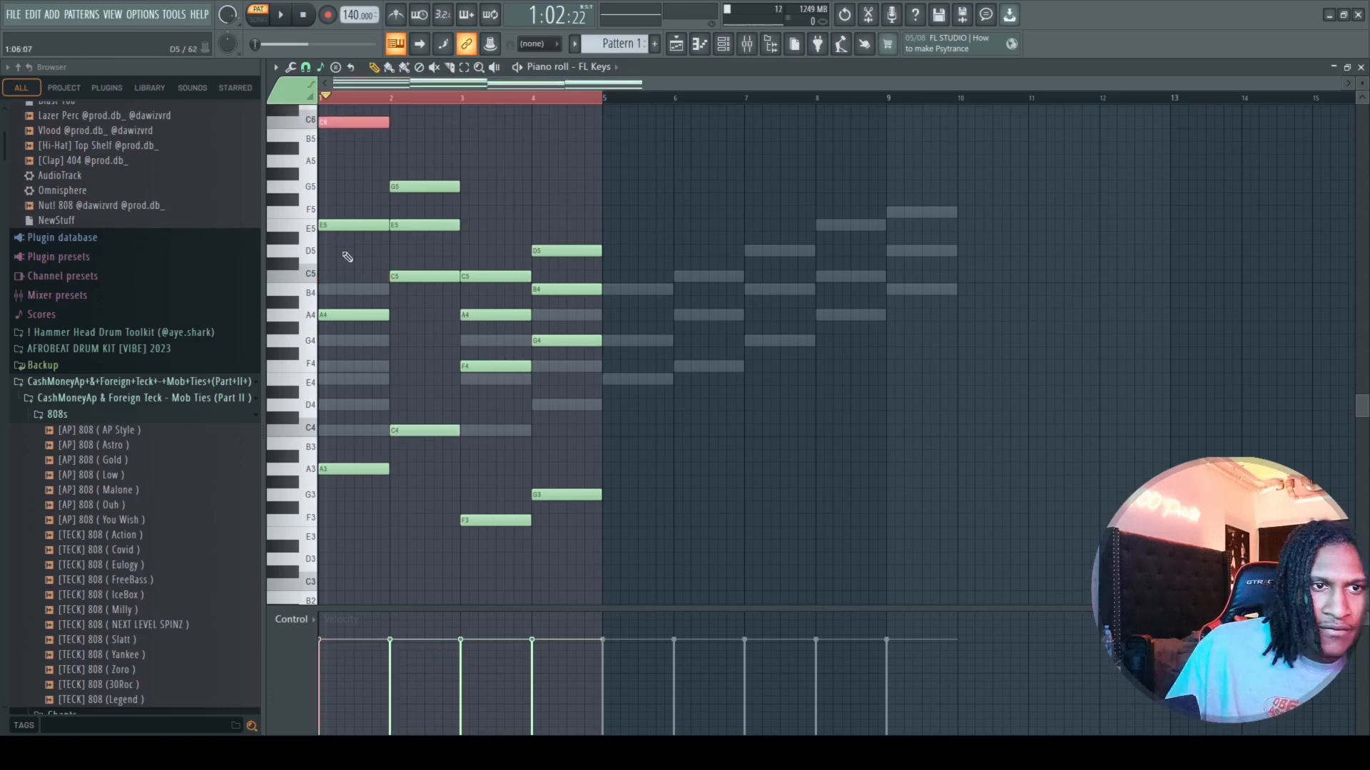
{"action": "left_click", "coordinate": [431, 225]}
{"action": "key", "text": "ctrl+Up"}
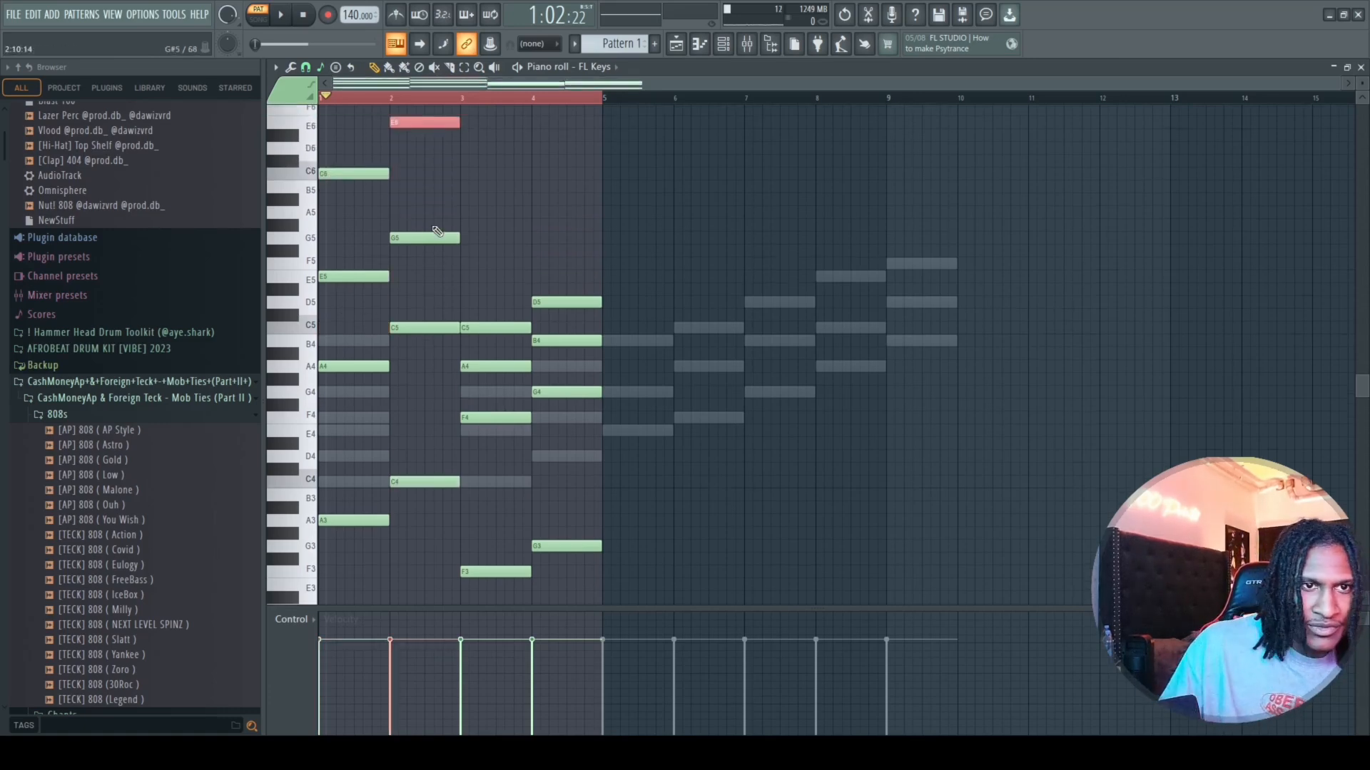
{"action": "left_click", "coordinate": [515, 365]}
{"action": "key", "text": "ctrl+Up"}
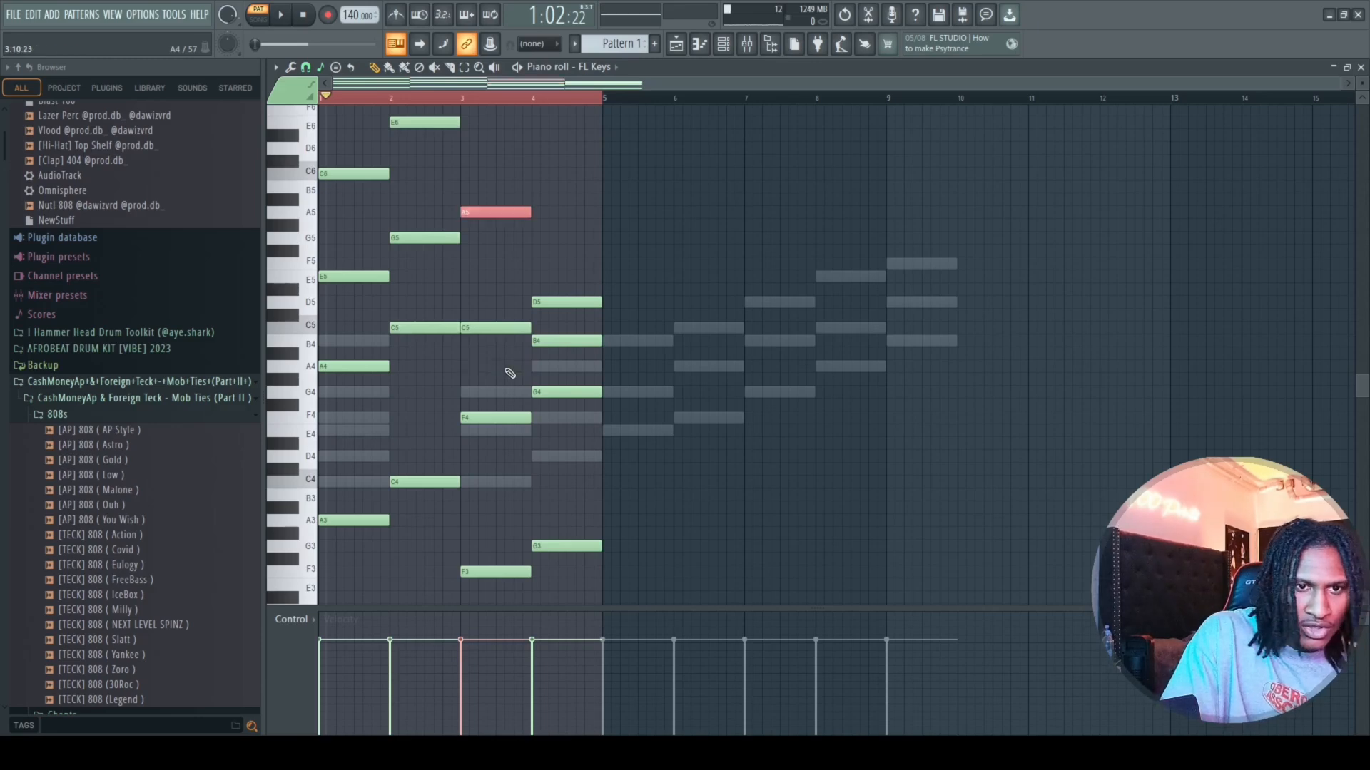
{"action": "left_click", "coordinate": [575, 340]}
{"action": "key", "text": "ctrl+Up"}
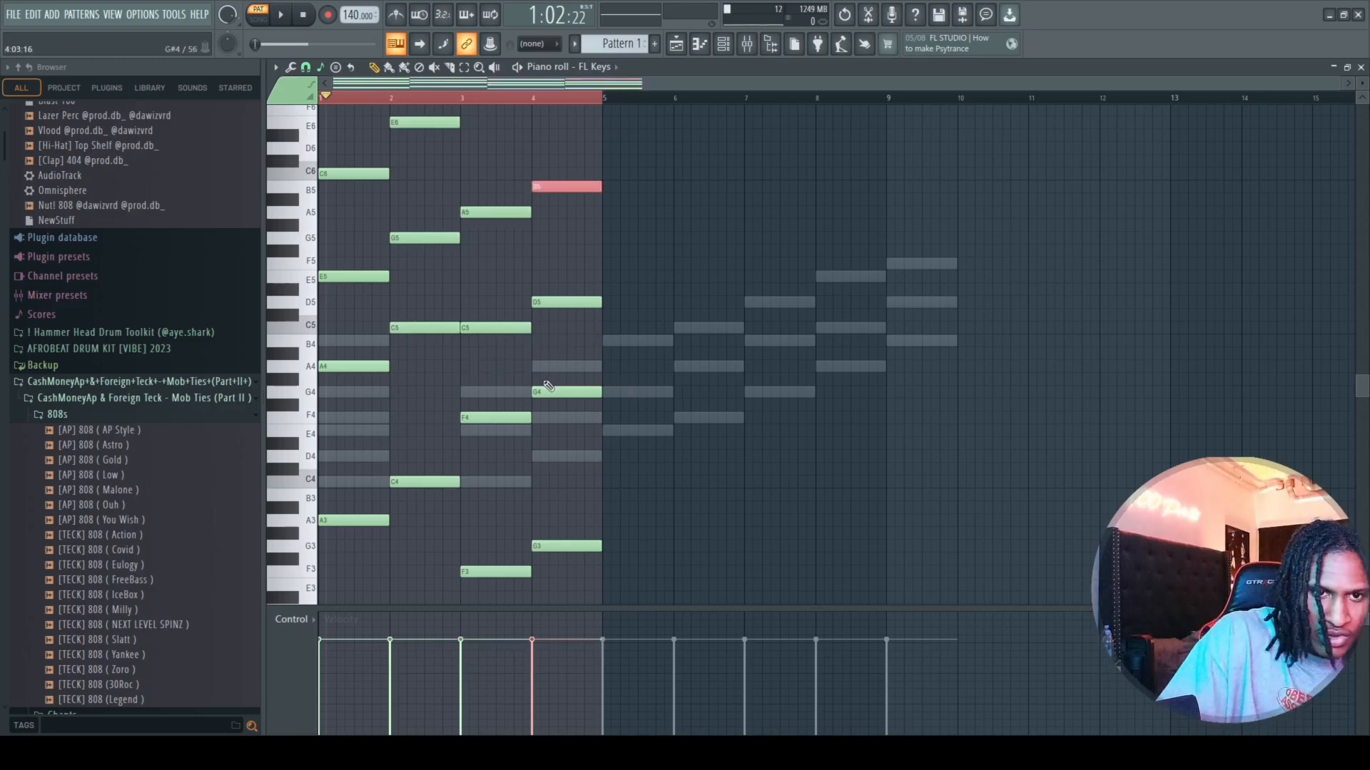
Lower all notes of the four-chord progression by one octave and play the loop through.
{"action": "left_click_drag", "start_coordinate": [620, 129], "coordinate": [348, 605]}
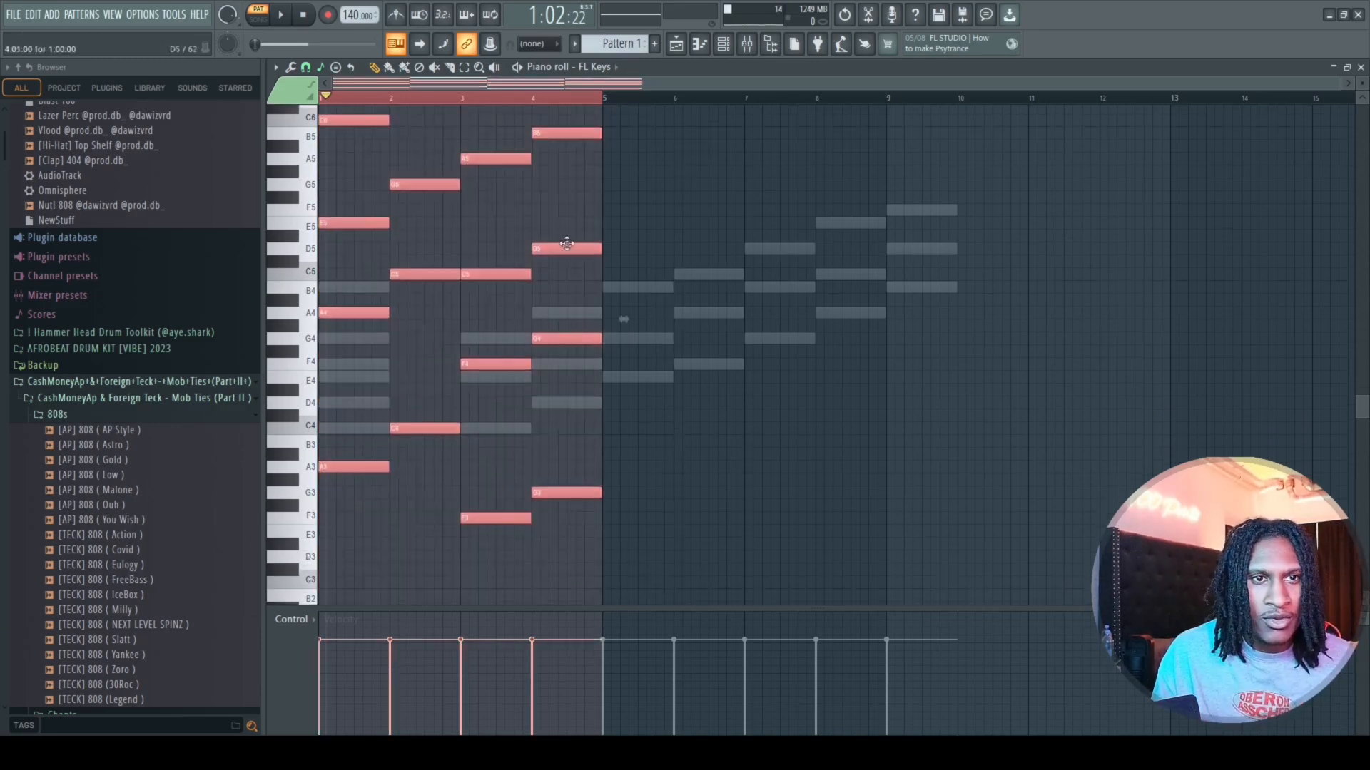
{"action": "scroll", "coordinate": [574, 221], "scroll_direction": "up", "scroll_amount": 3}
{"action": "left_click_drag", "start_coordinate": [614, 129], "coordinate": [213, 674]}
{"action": "key", "text": "ctrl+Down"}
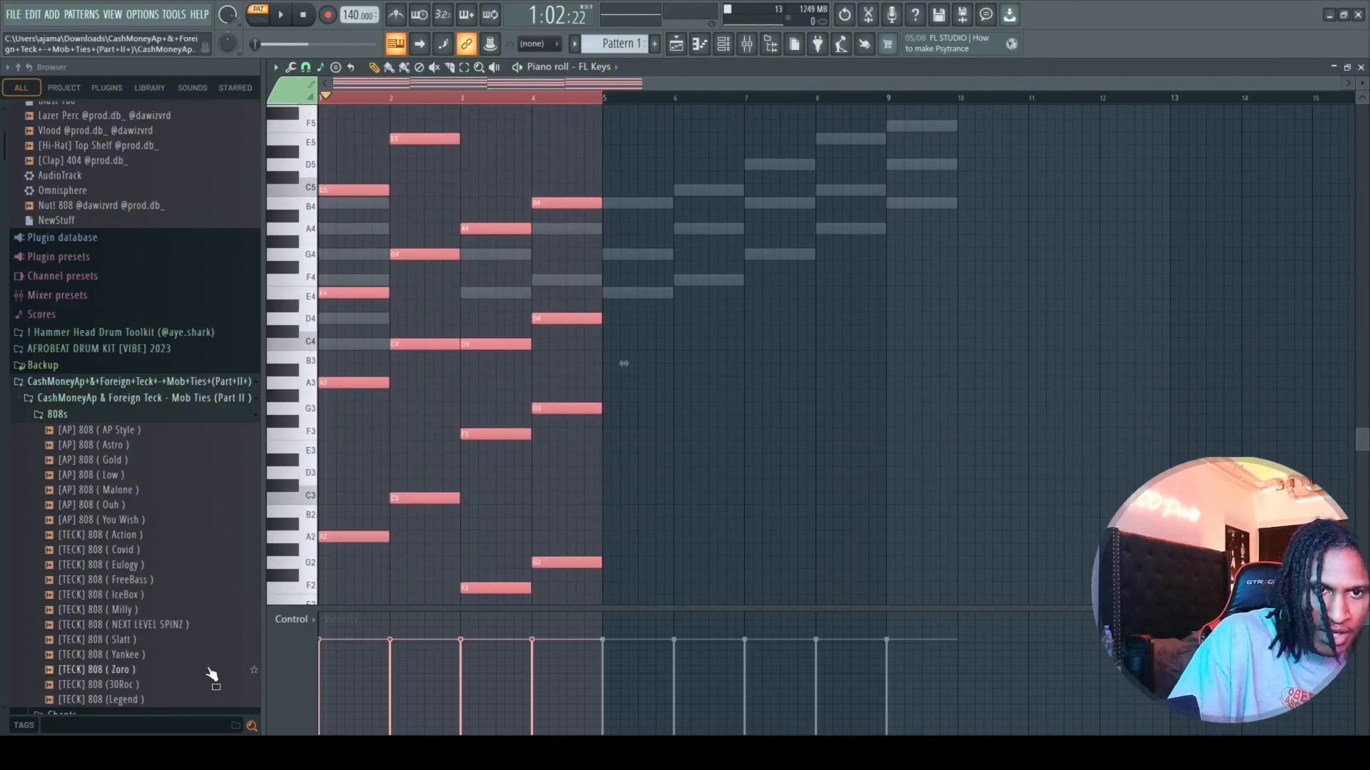
{"action": "key", "text": "space"}
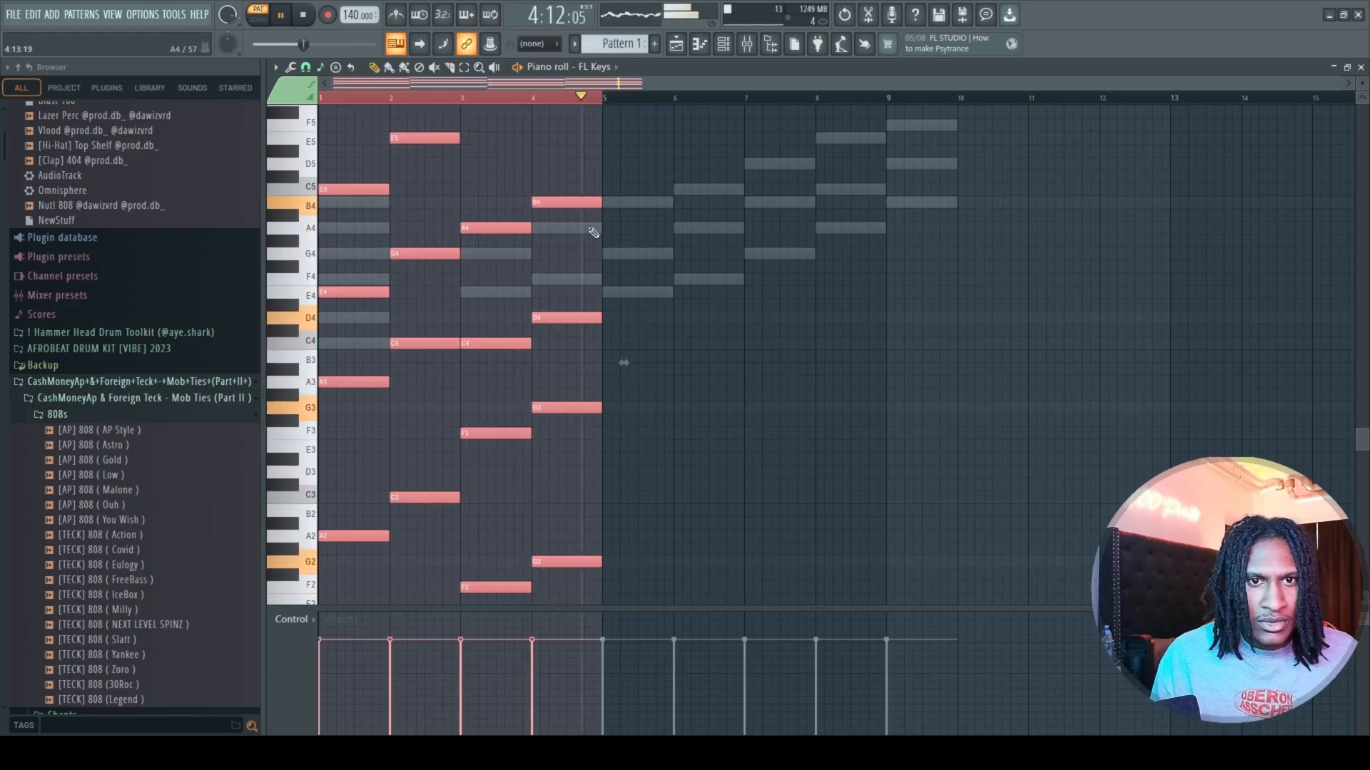
{"action": "key", "text": "space"}
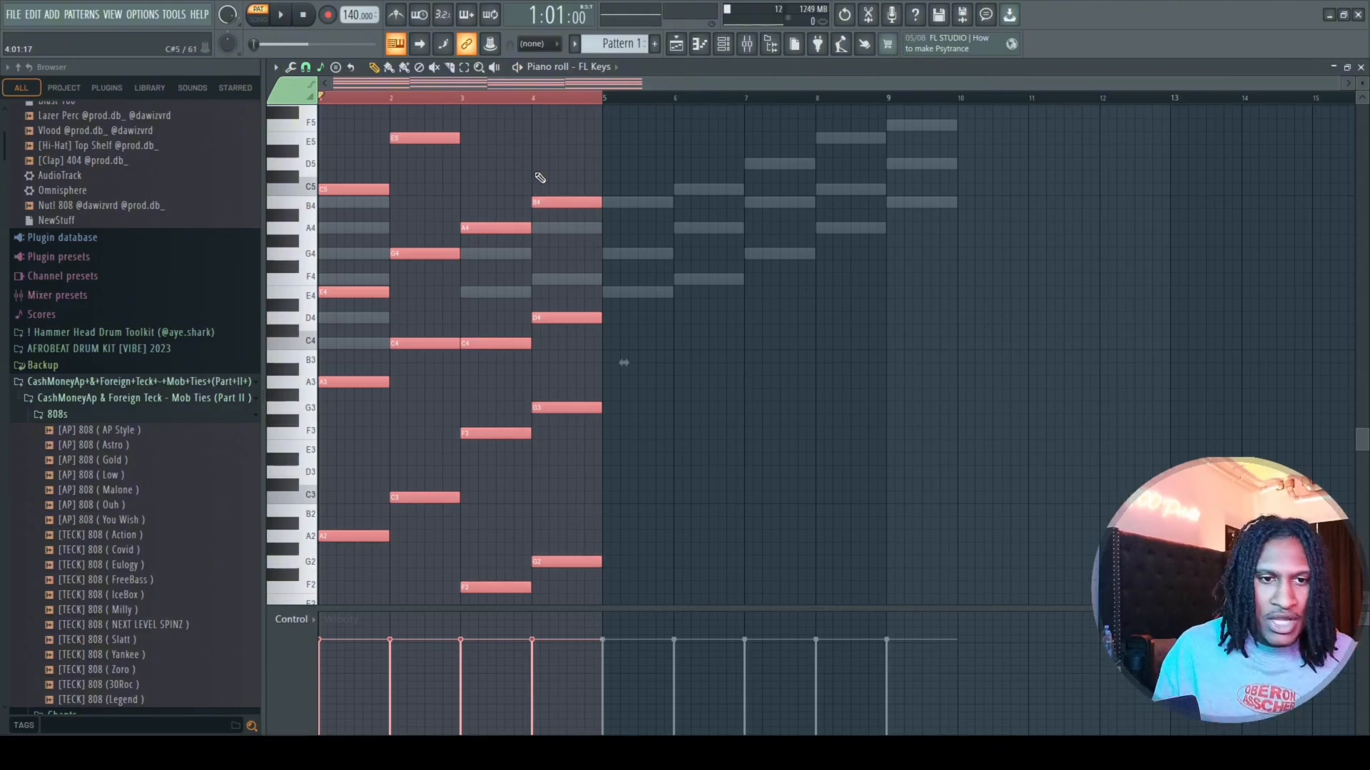
Clear the FL Keys progression, and delete the triads from bar 3 onward in the Sampler piano roll, keeping the scale notes in bar 1.
{"action": "key", "text": "Delete"}
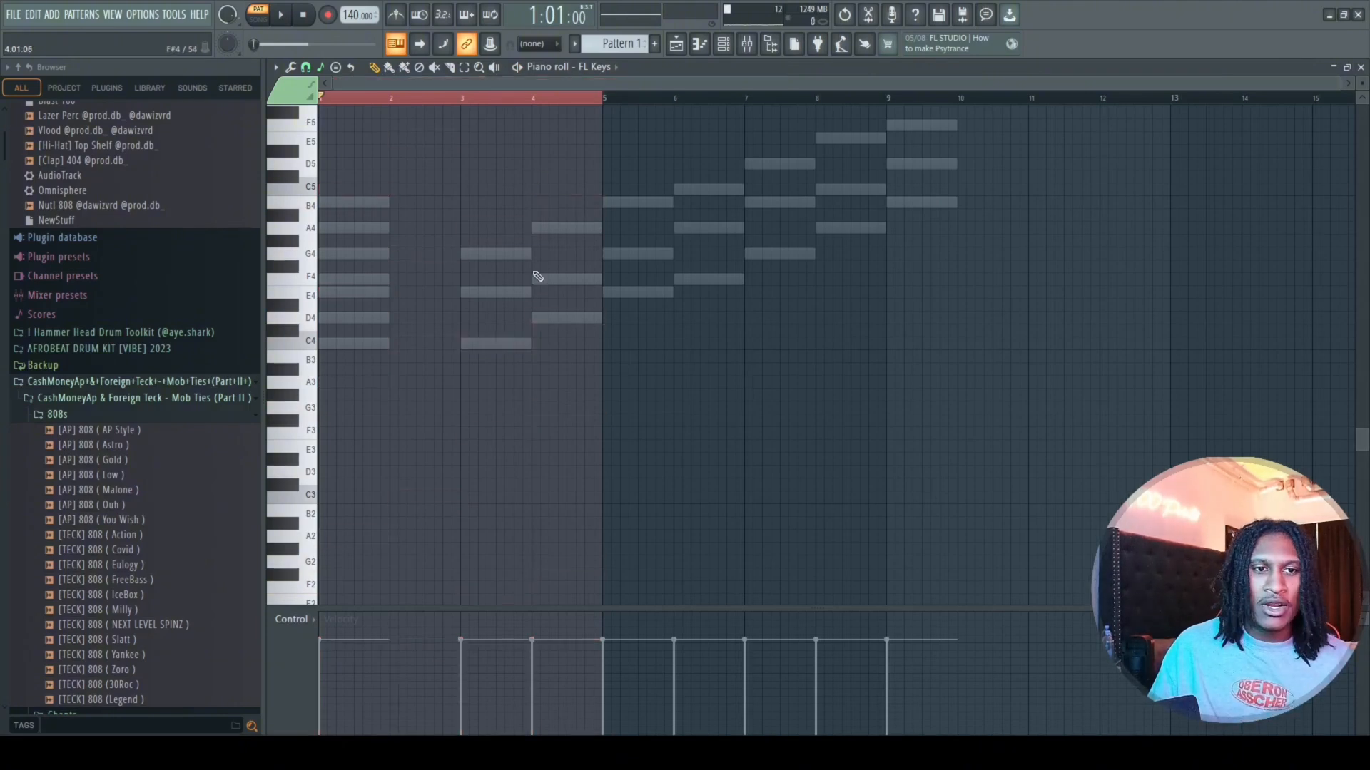
{"action": "scroll", "coordinate": [568, 350], "scroll_direction": "up", "scroll_amount": 1}
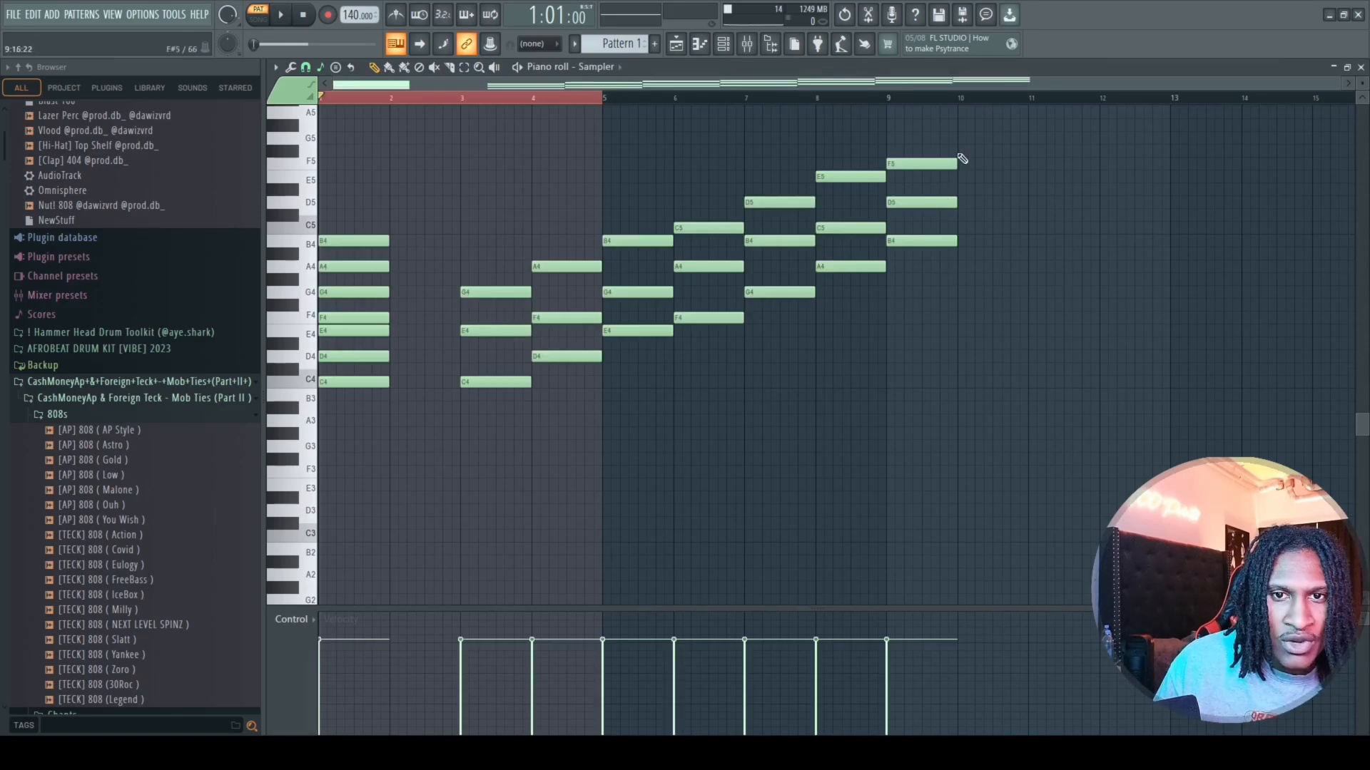
{"action": "left_click_drag", "start_coordinate": [958, 150], "coordinate": [511, 438]}
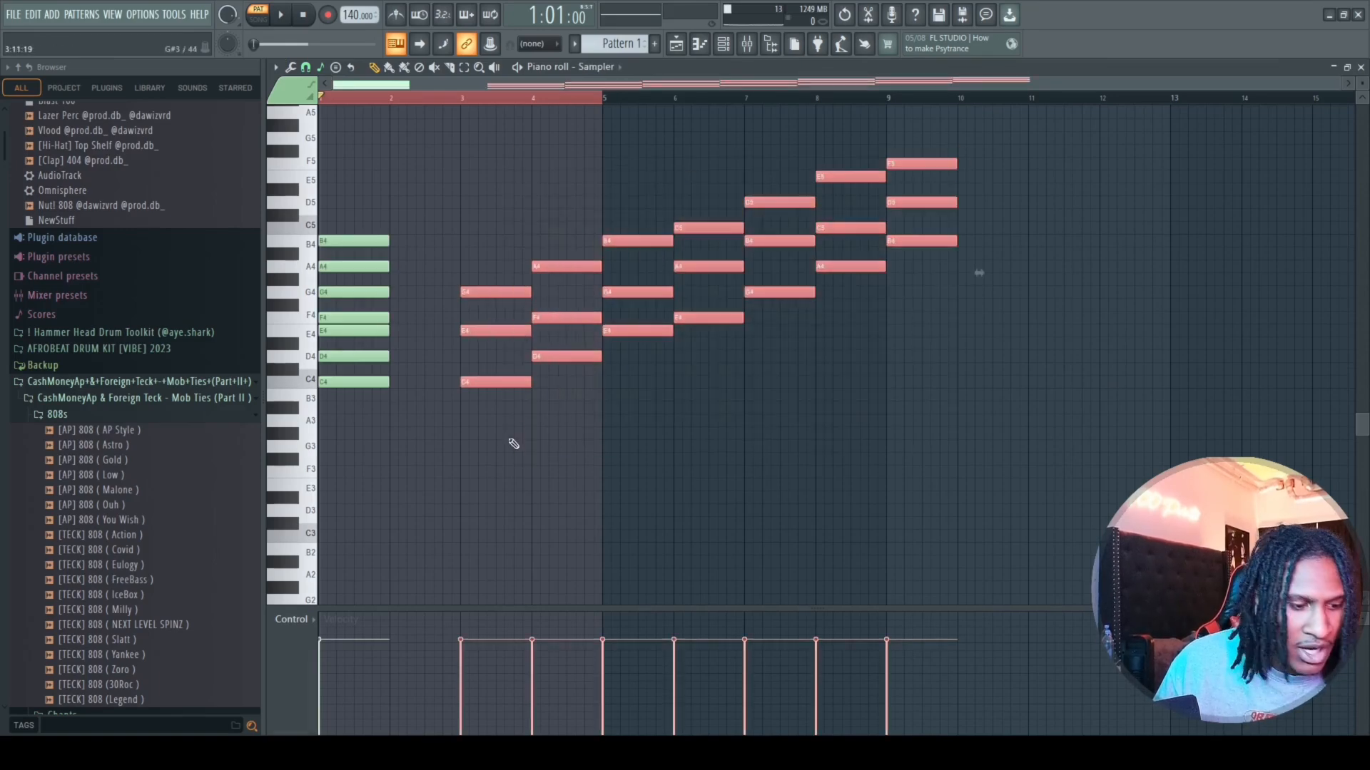
{"action": "key", "text": "Delete"}
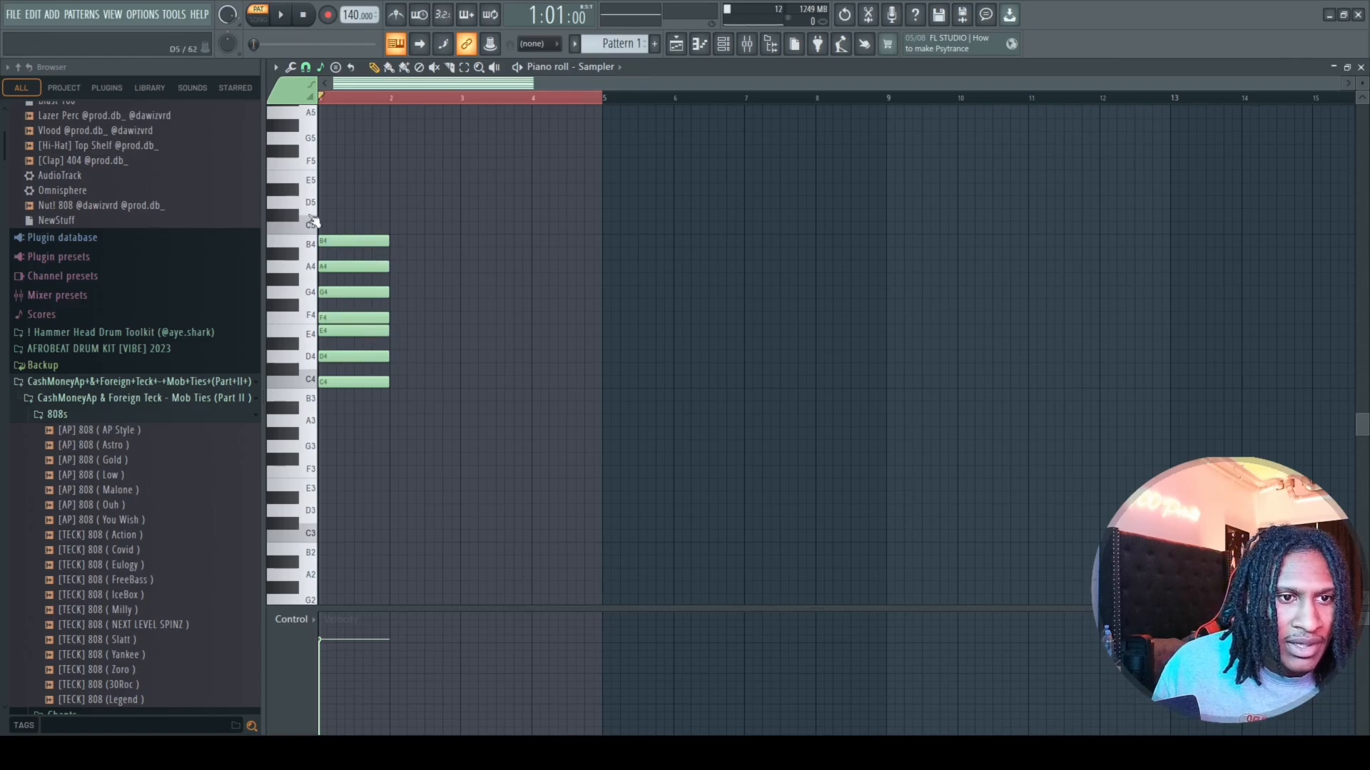
Audition the A4 key on the piano roll keyboard several times.
{"action": "left_click", "coordinate": [306, 275]}
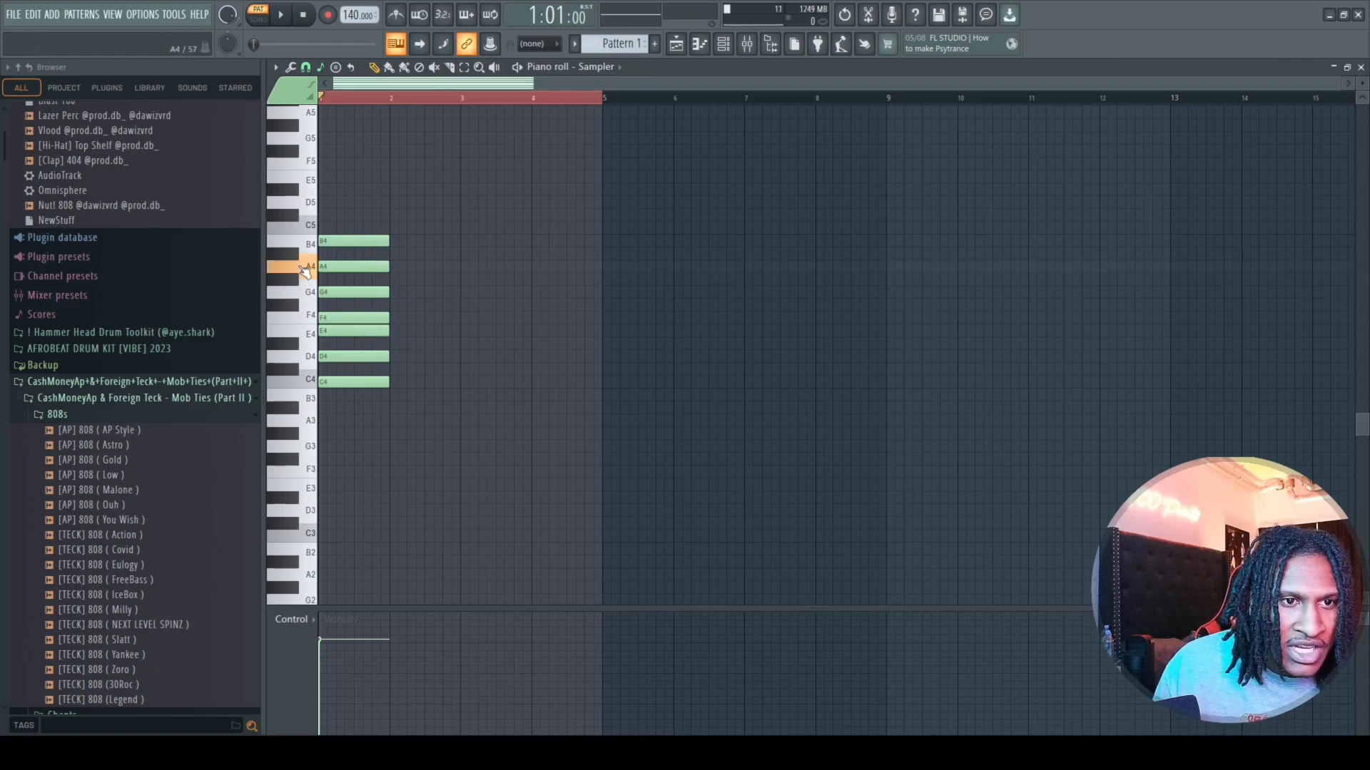
{"action": "left_click", "coordinate": [305, 274]}
{"action": "left_click", "coordinate": [305, 275]}
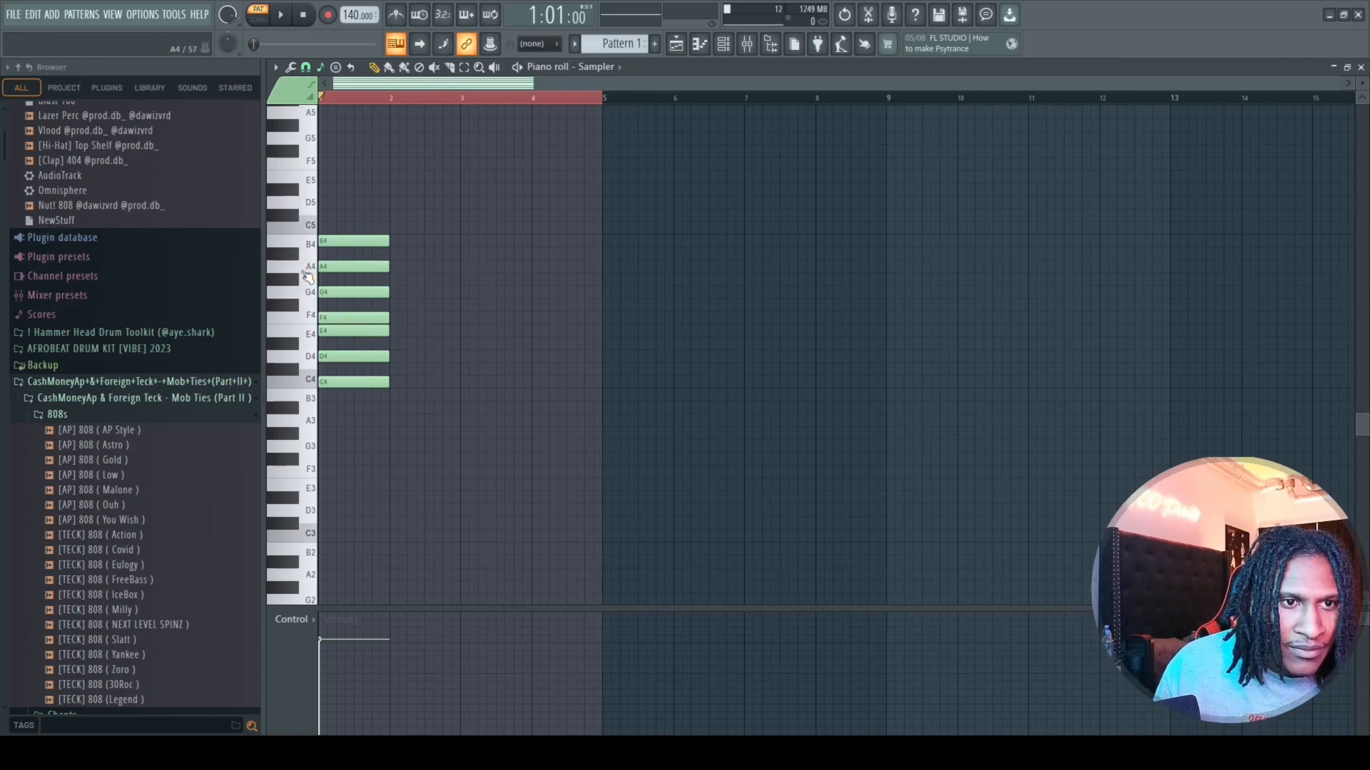
Audition the A4 and C4 keys on the piano roll keyboard and select the scale notes in bar 1.
{"action": "left_click", "coordinate": [307, 274]}
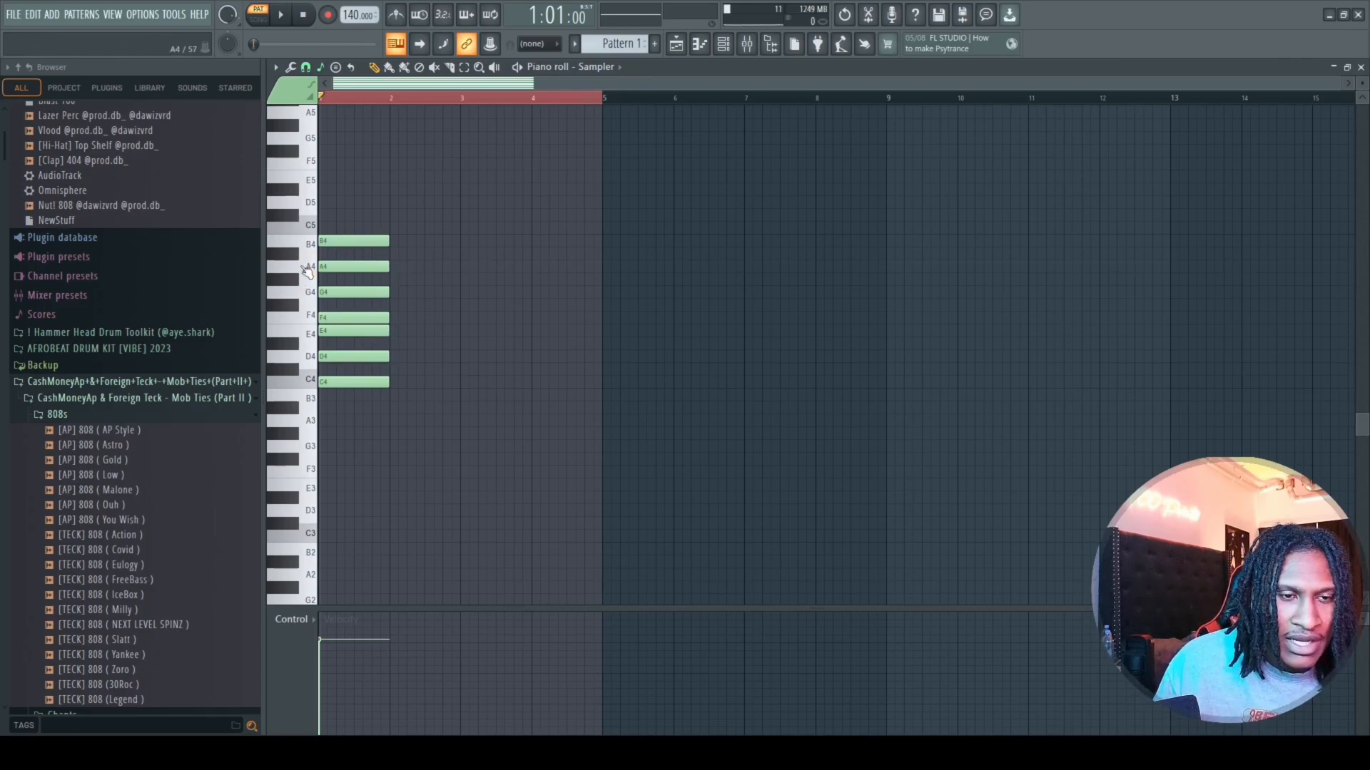
{"action": "left_click", "coordinate": [311, 386]}
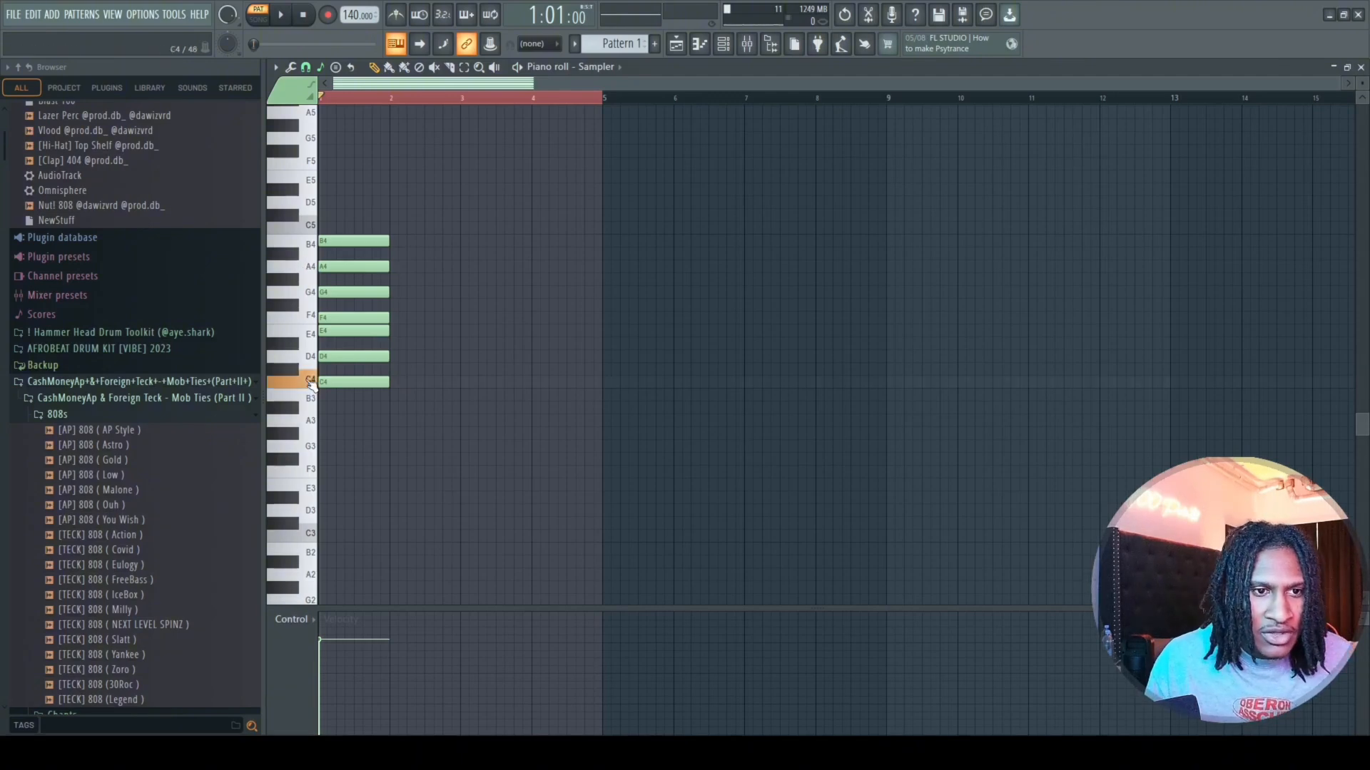
{"action": "left_click", "coordinate": [312, 272]}
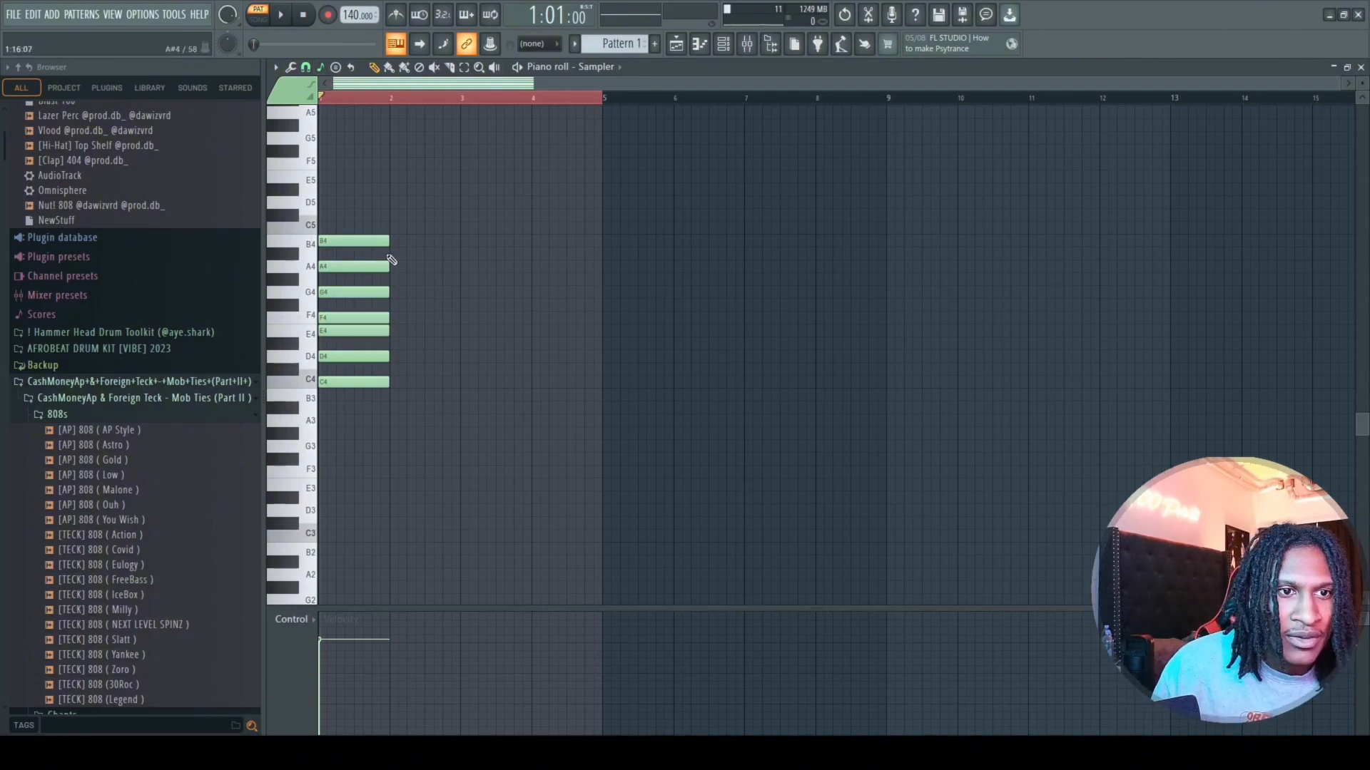
{"action": "left_click_drag", "start_coordinate": [389, 288], "coordinate": [357, 408]}
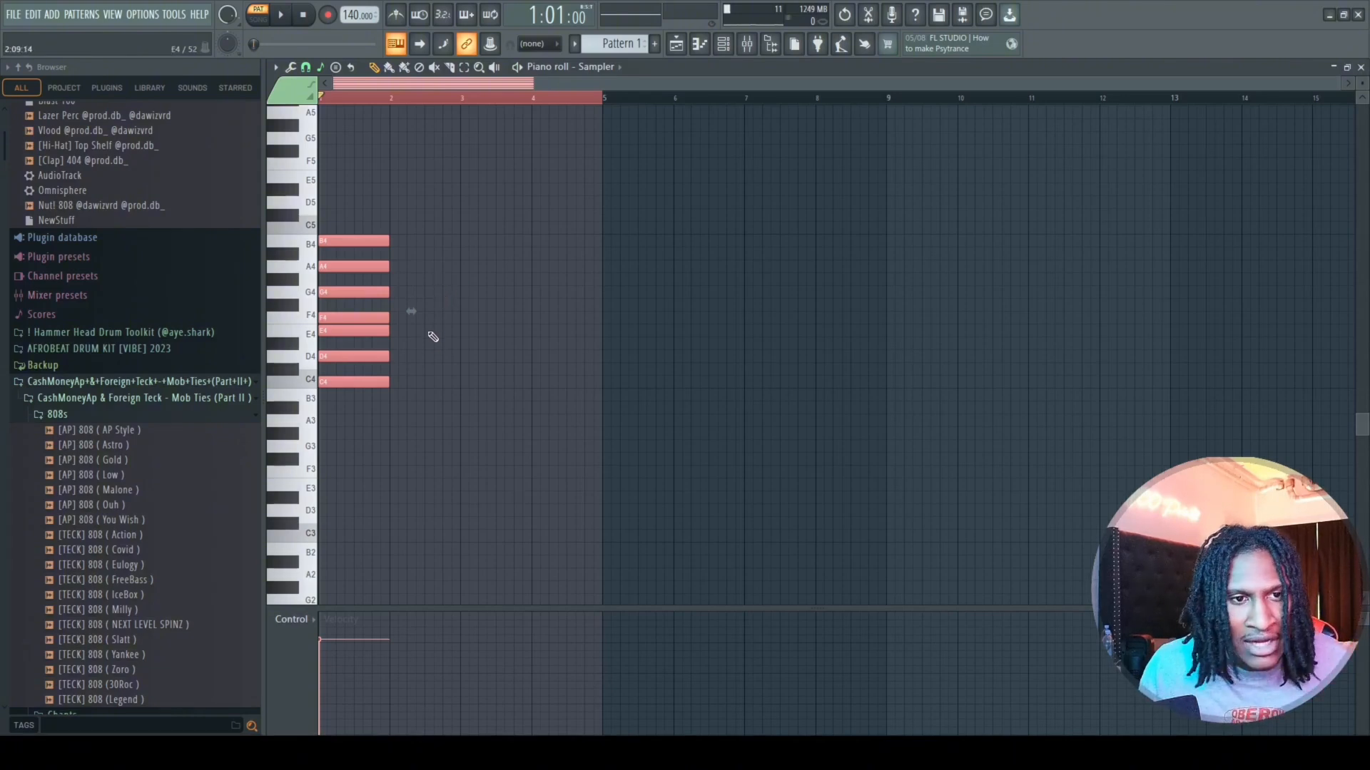
{"action": "left_click_drag", "start_coordinate": [415, 282], "coordinate": [415, 347]}
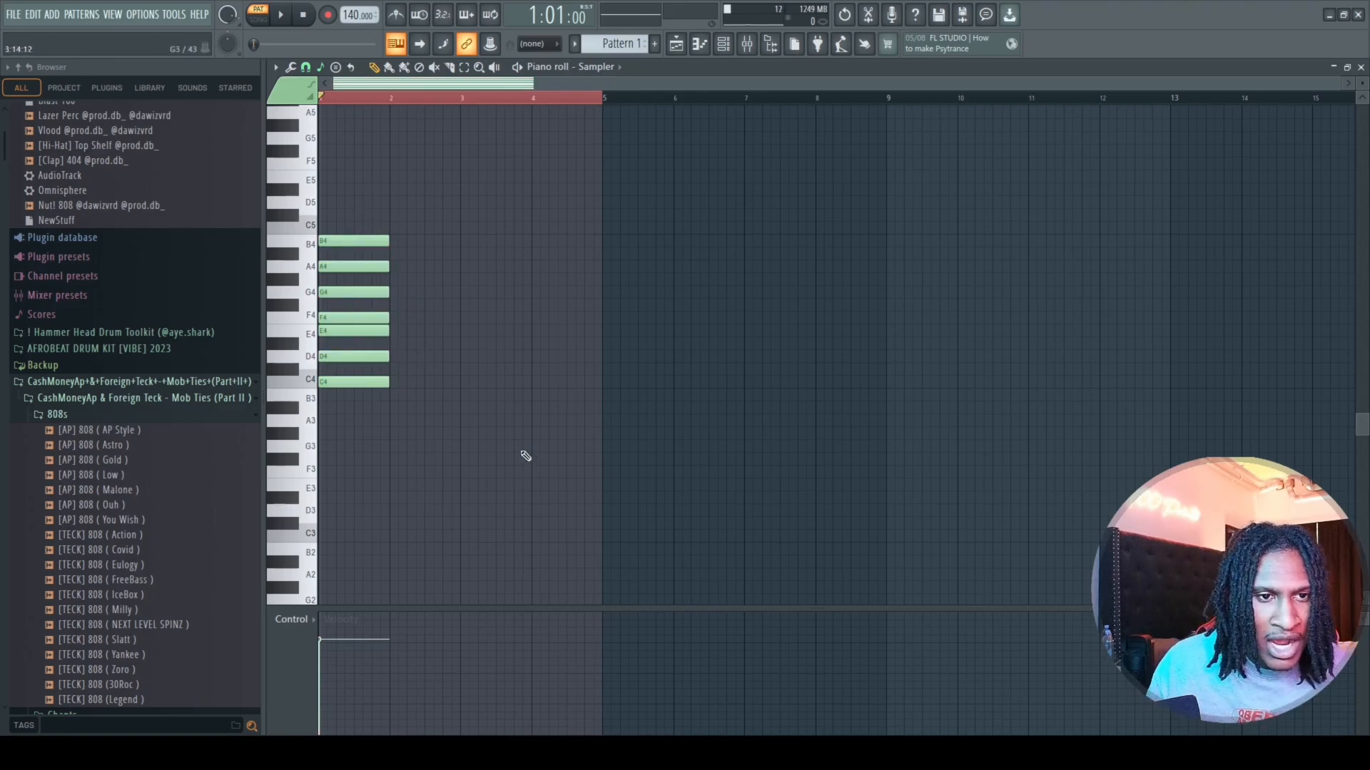
Stack one-bar notes A4, B4, C5, D5, E5, F5, G5 and A5 in bar 2, starting at the bar line.
{"action": "left_click", "coordinate": [394, 273]}
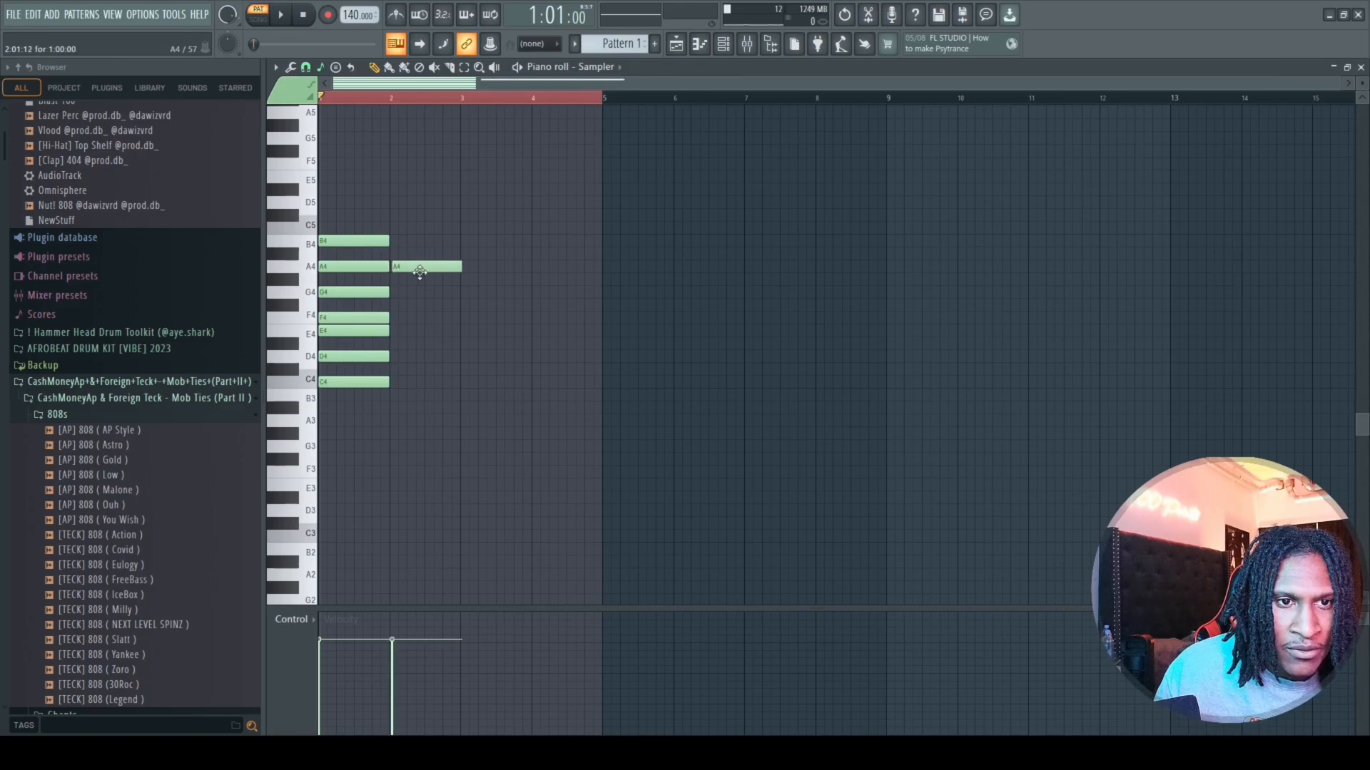
{"action": "left_click_drag", "start_coordinate": [397, 245], "coordinate": [398, 240]}
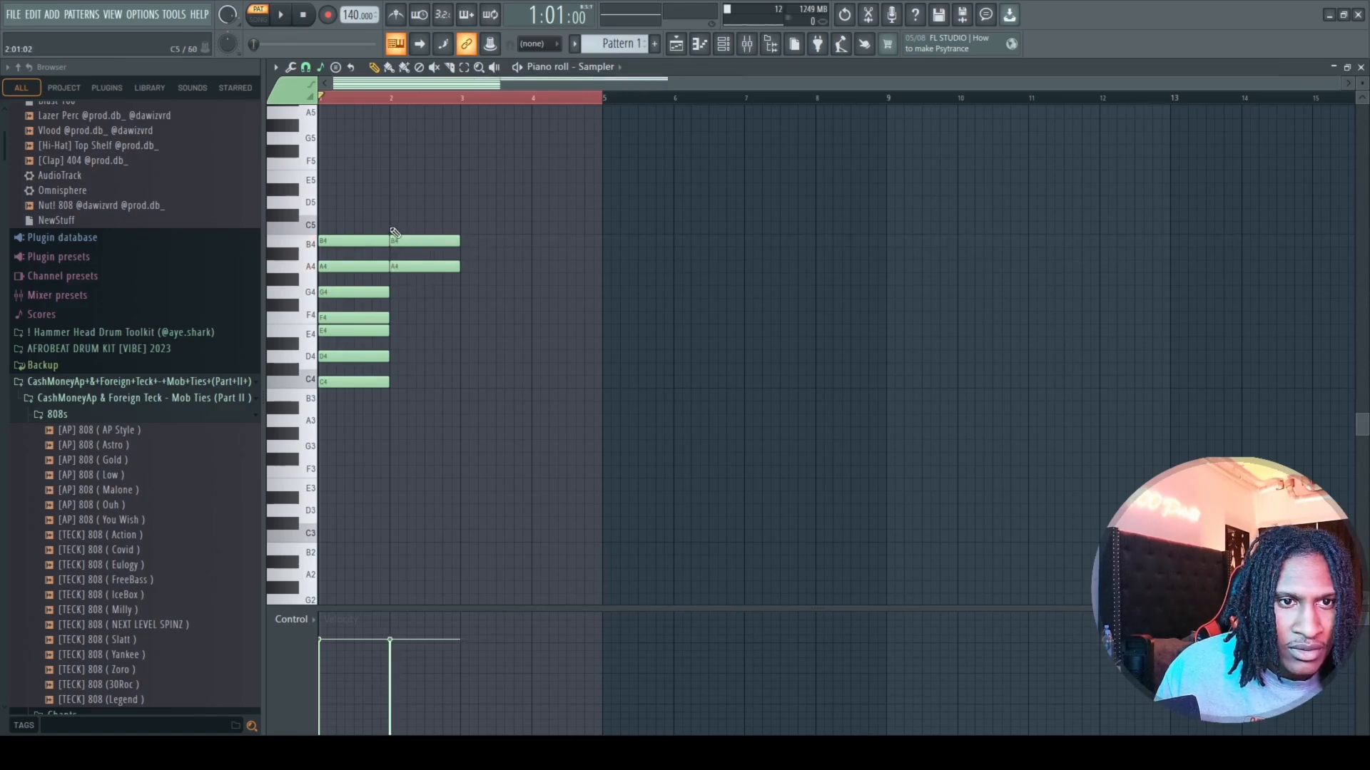
{"action": "left_click", "coordinate": [397, 228]}
{"action": "left_click", "coordinate": [399, 203]}
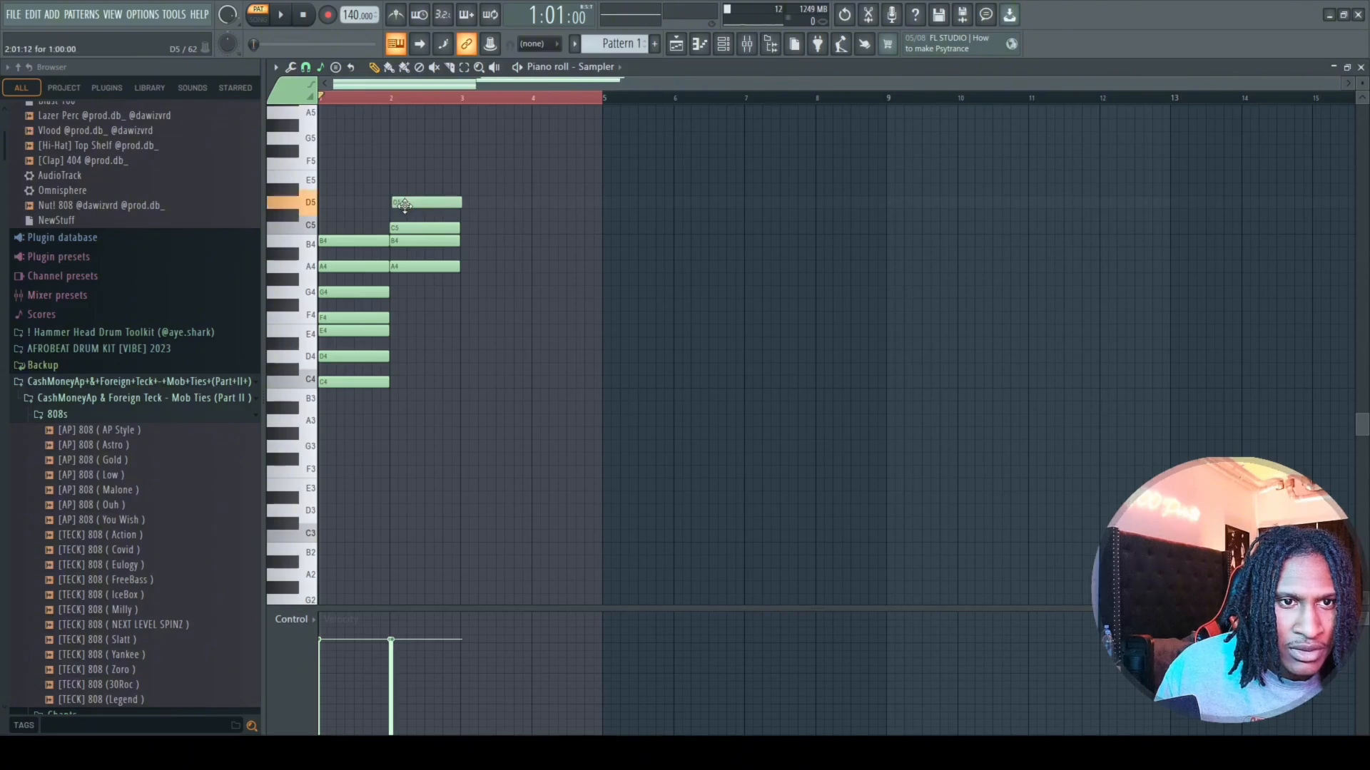
{"action": "left_click_drag", "start_coordinate": [405, 207], "coordinate": [402, 207]}
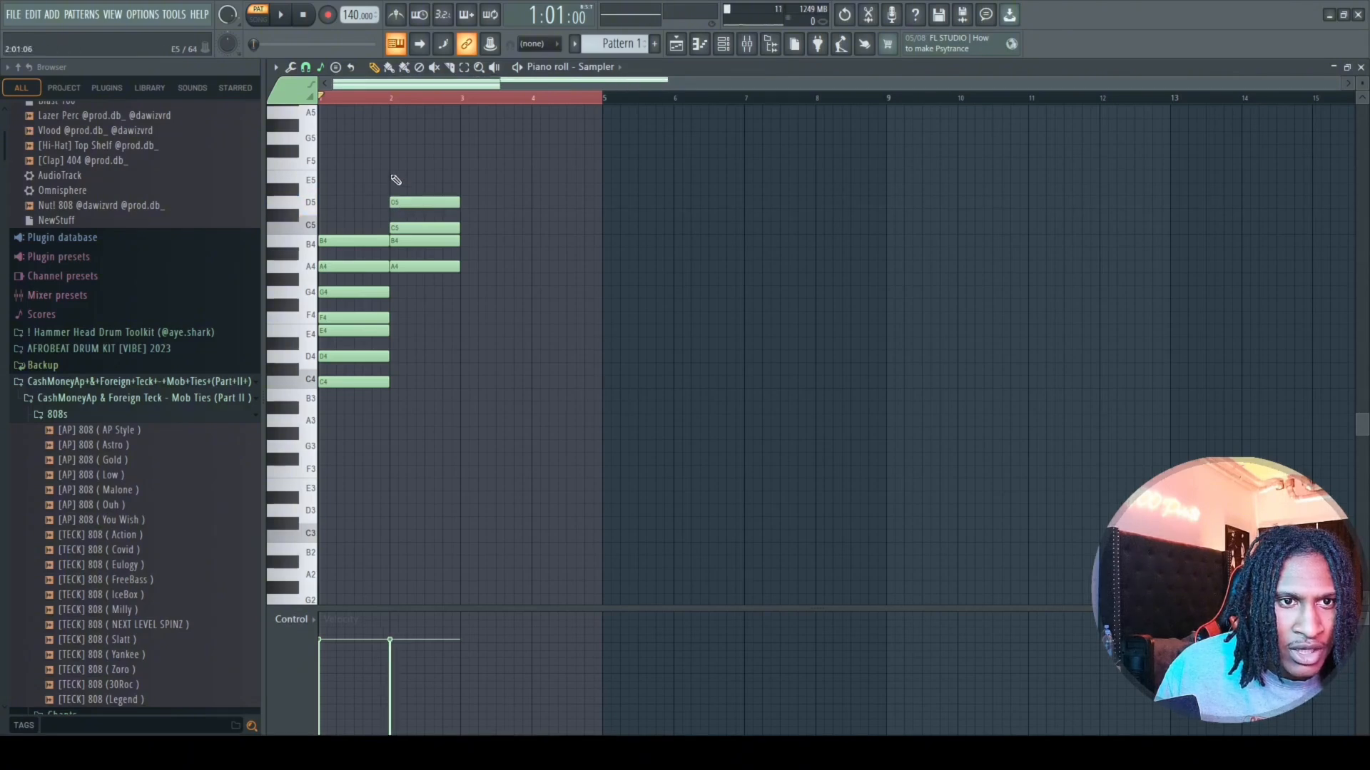
{"action": "left_click", "coordinate": [395, 176]}
{"action": "left_click", "coordinate": [407, 164]}
{"action": "left_click_drag", "start_coordinate": [415, 168], "coordinate": [413, 169]}
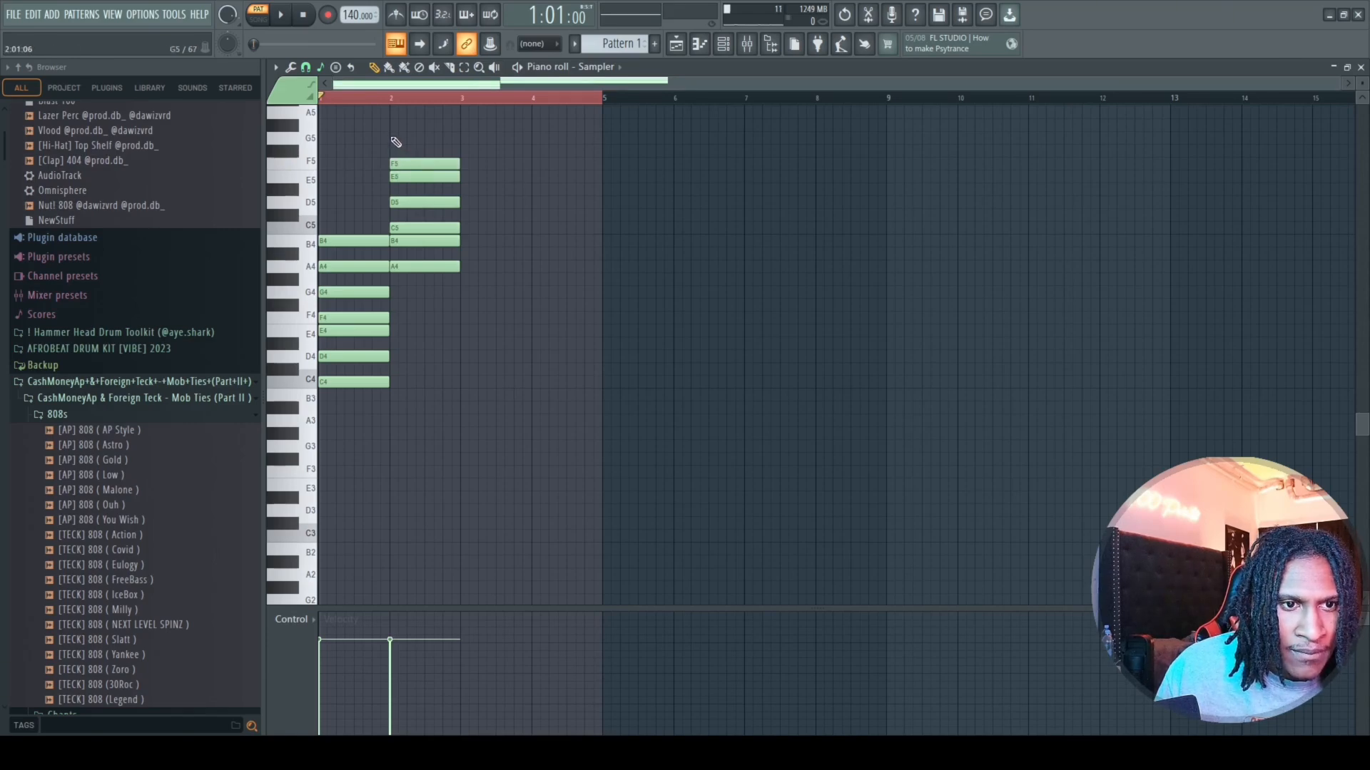
{"action": "scroll", "coordinate": [396, 143], "scroll_direction": "up", "scroll_amount": 3}
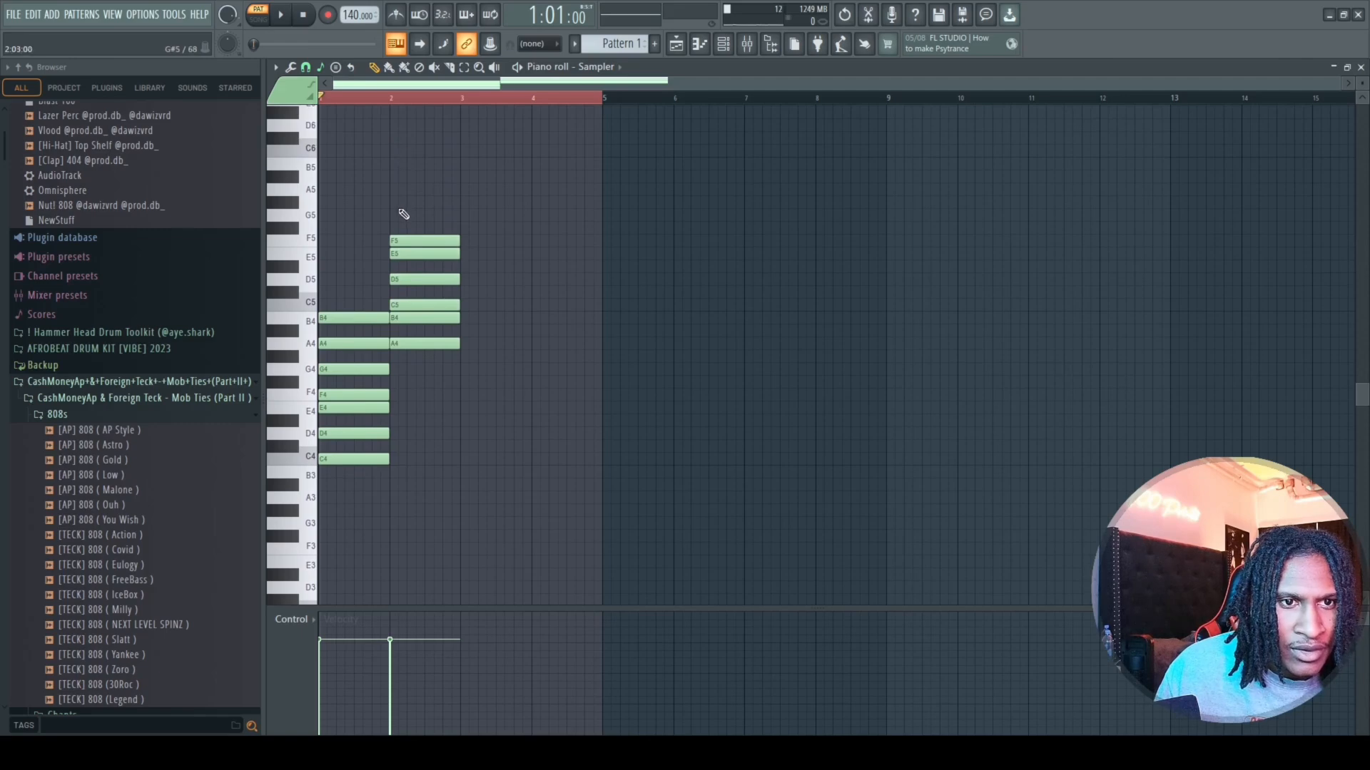
{"action": "left_click", "coordinate": [394, 216]}
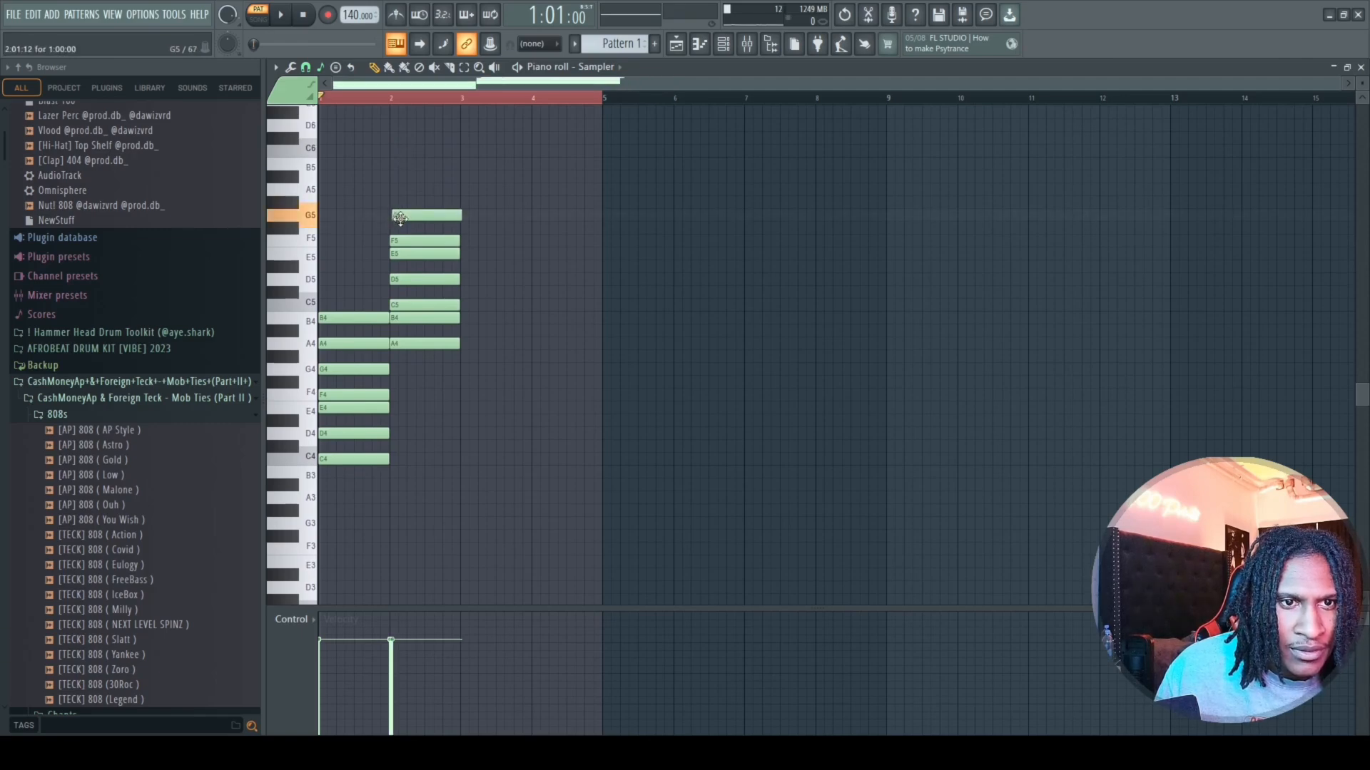
{"action": "left_click", "coordinate": [397, 190]}
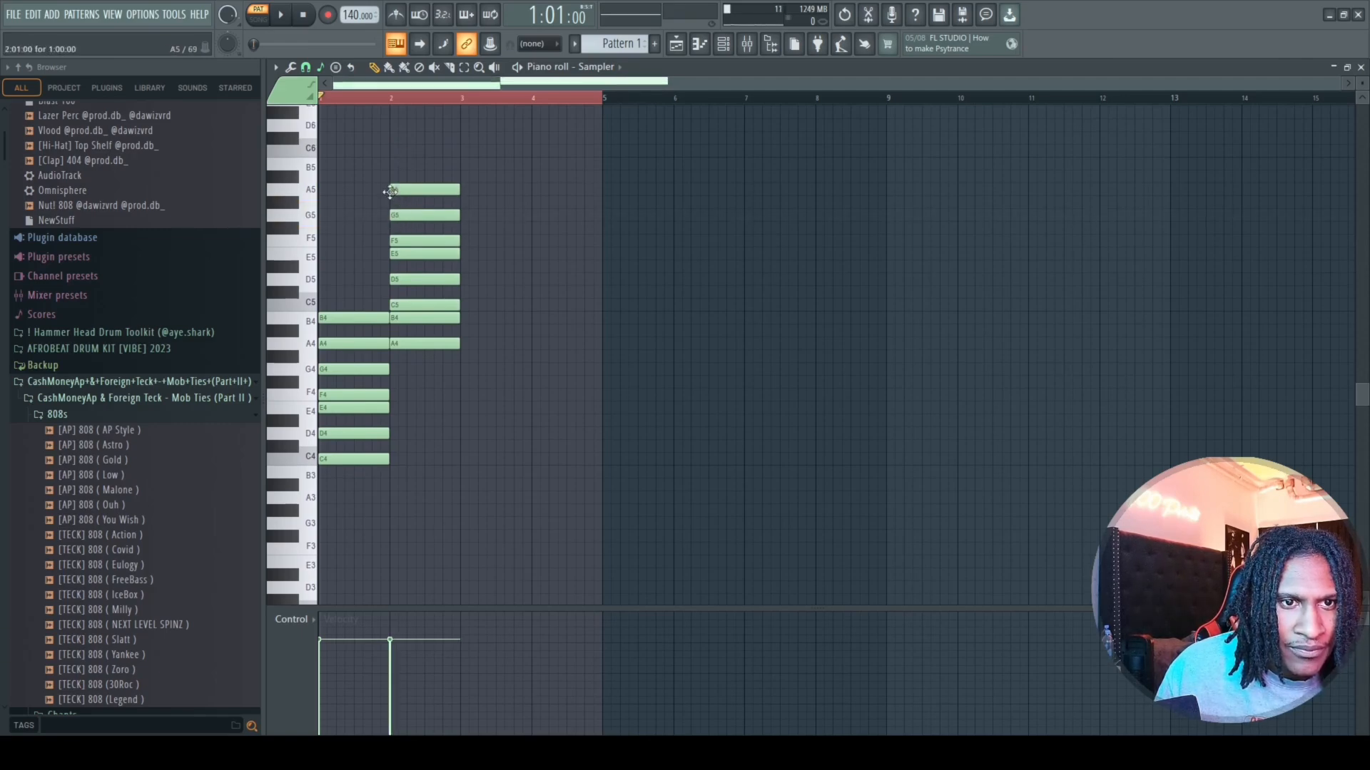
Lower the stacked notes in bar 2 by one octave and delete the stack's highest note, A4.
{"action": "left_click_drag", "start_coordinate": [459, 171], "coordinate": [457, 364]}
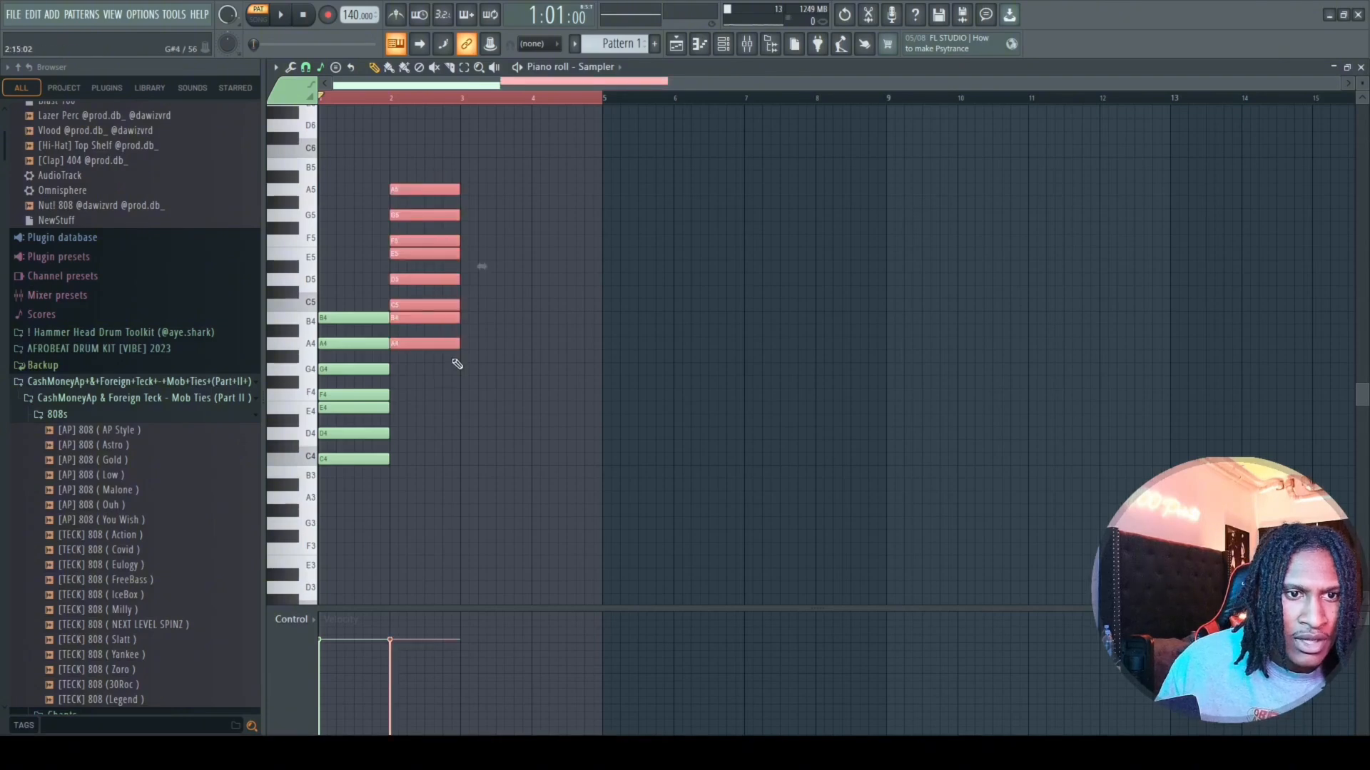
{"action": "key", "text": "ctrl+Down"}
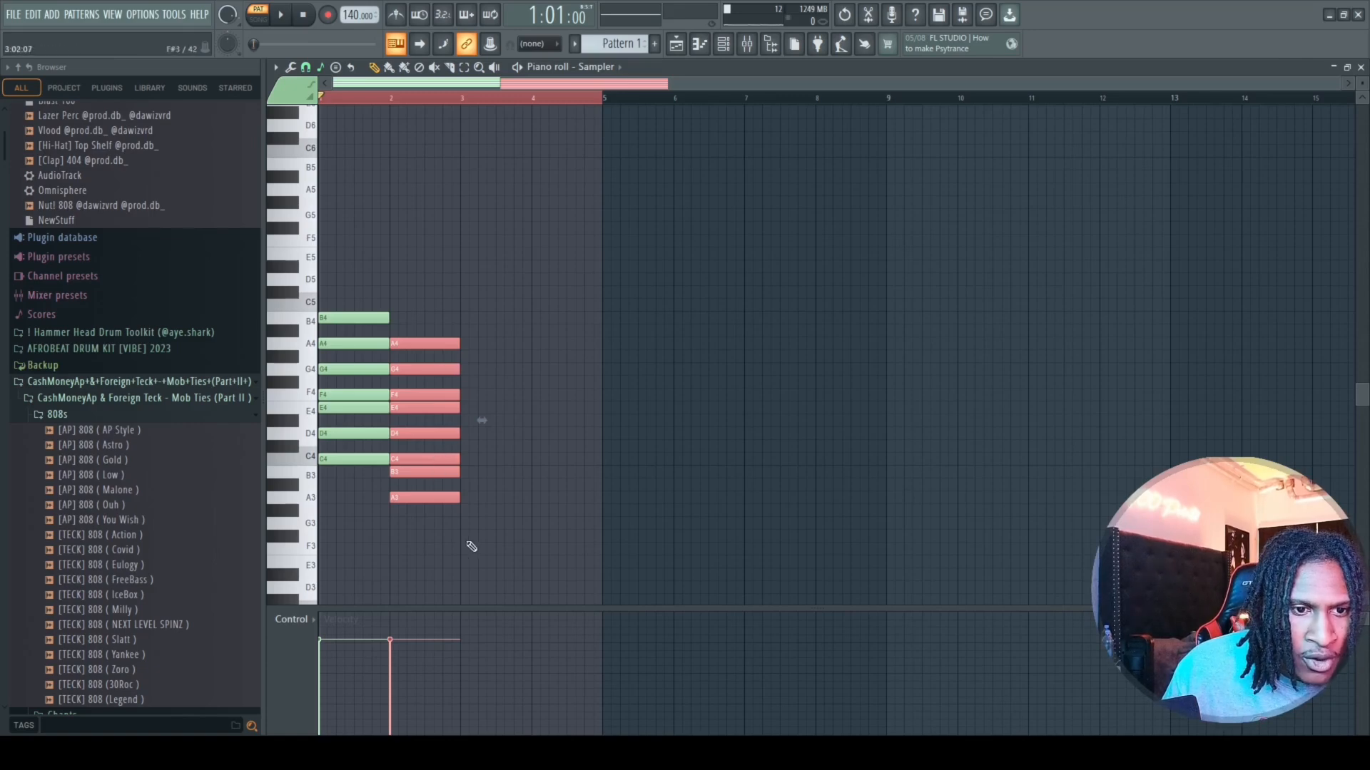
{"action": "right_click", "coordinate": [434, 343]}
Try the bar 2 notes above A3 one octave lower, and return them to the B3 to G4 range.
{"action": "left_click_drag", "start_coordinate": [429, 350], "coordinate": [433, 483]}
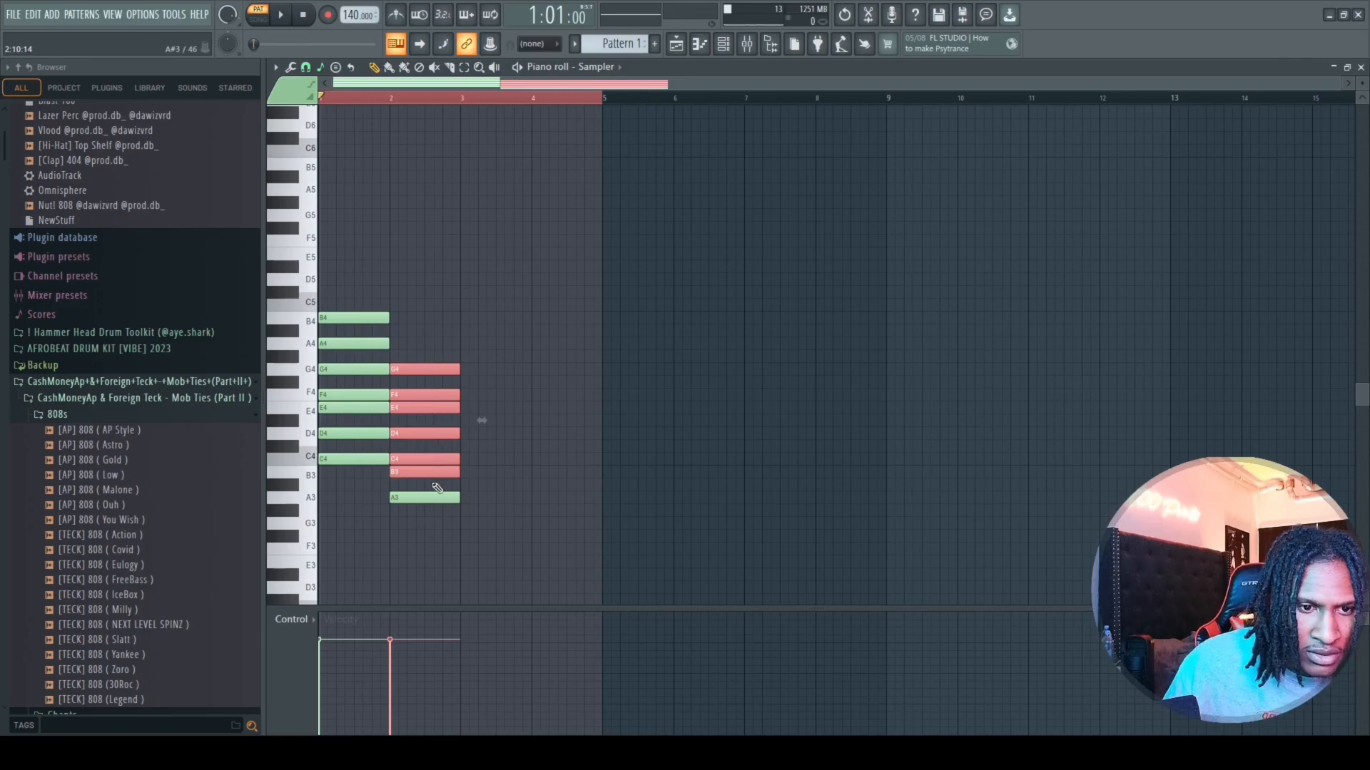
{"action": "key", "text": "ctrl+Down"}
{"action": "scroll", "coordinate": [433, 571], "scroll_direction": "down", "scroll_amount": 2}
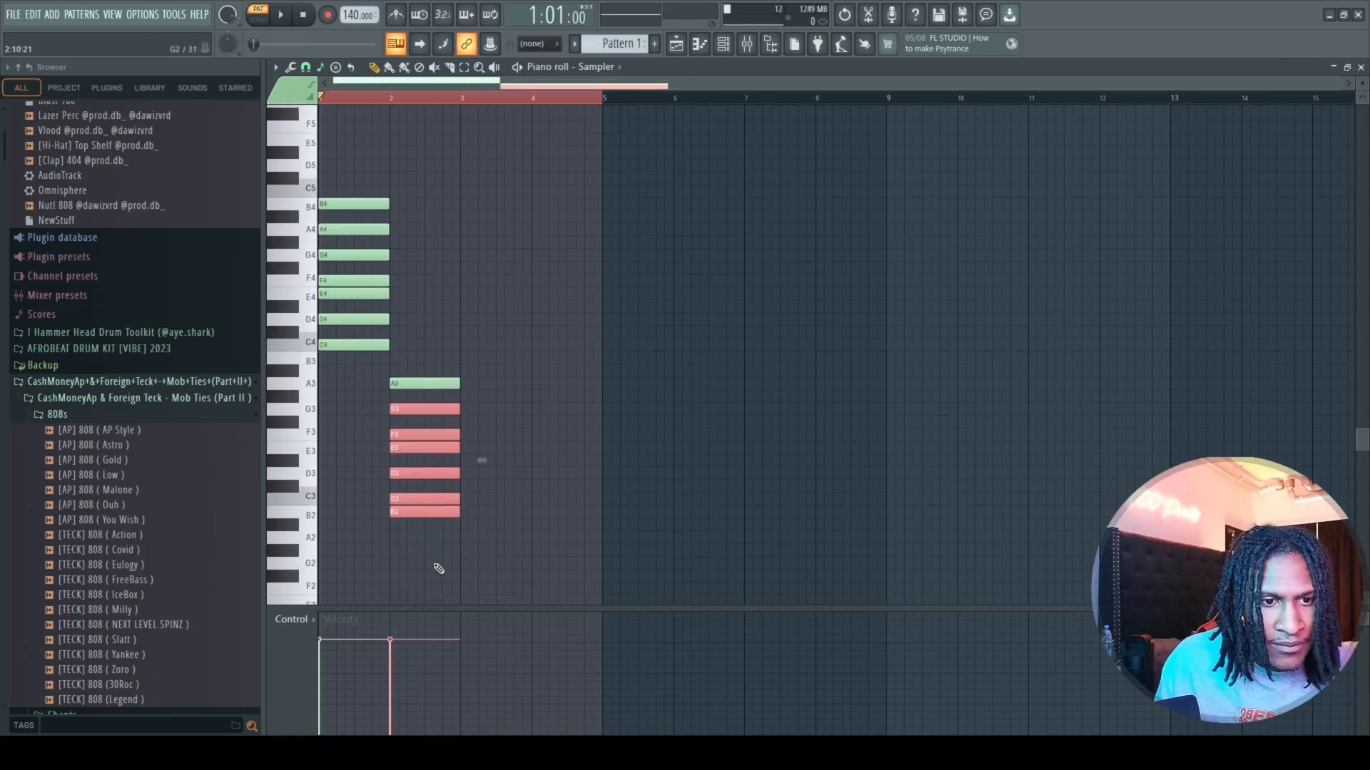
{"action": "key", "text": "ctrl+Up"}
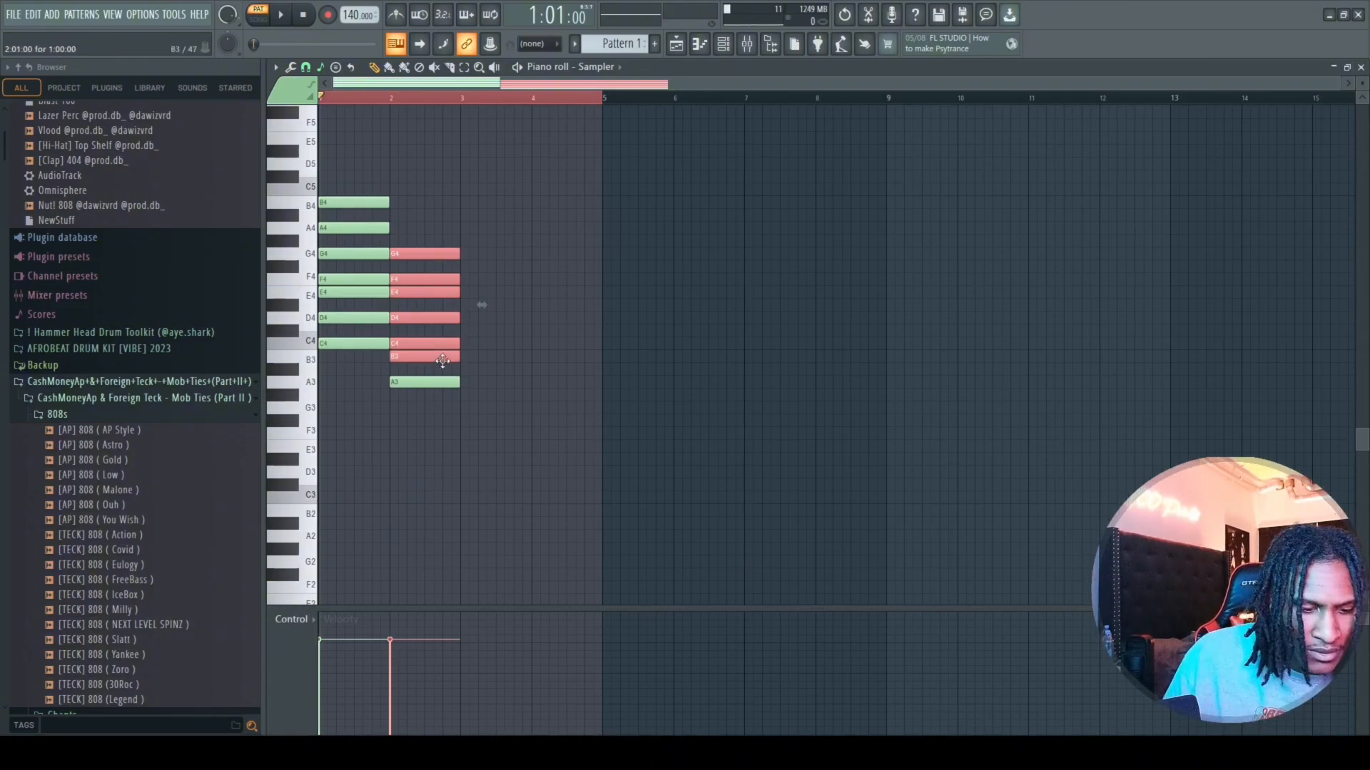
{"action": "key", "text": "ctrl+Down"}
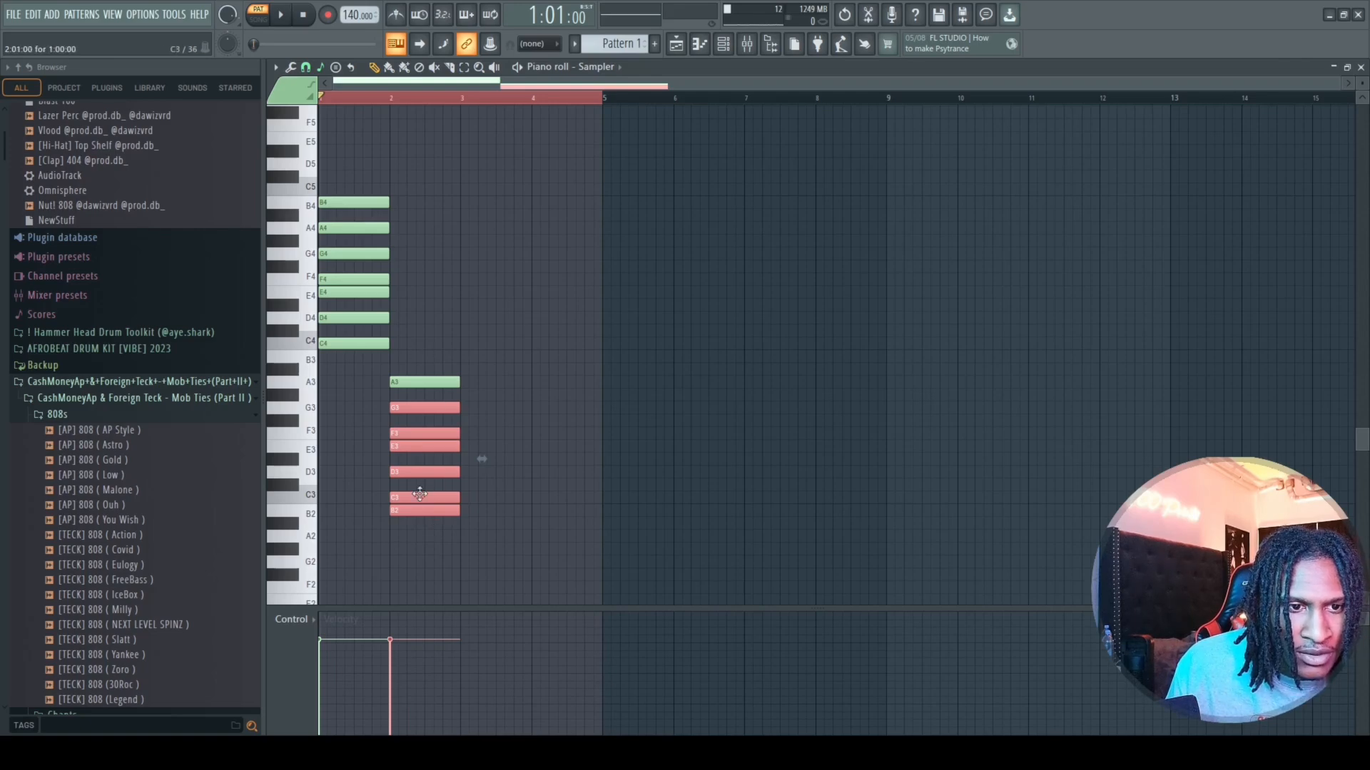
{"action": "left_click", "coordinate": [436, 510]}
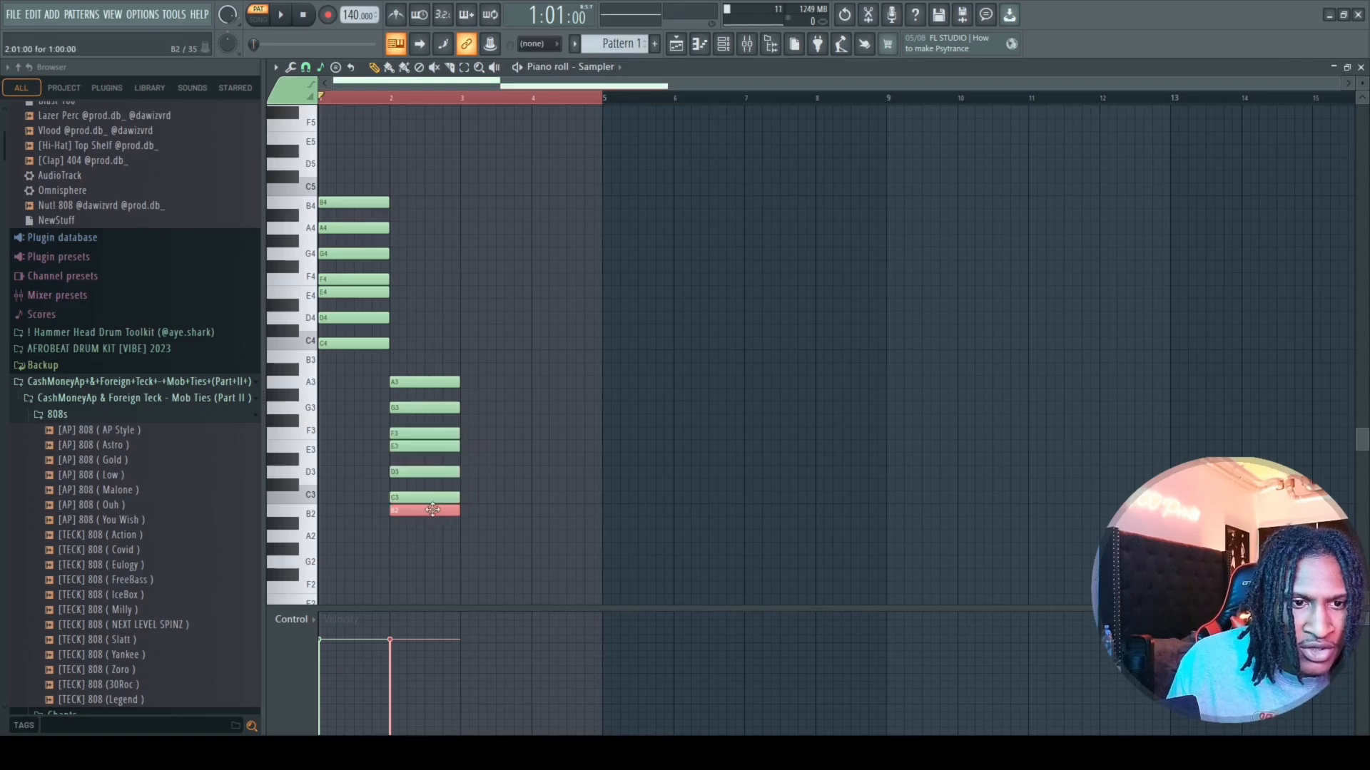
{"action": "key", "text": "ctrl+Up"}
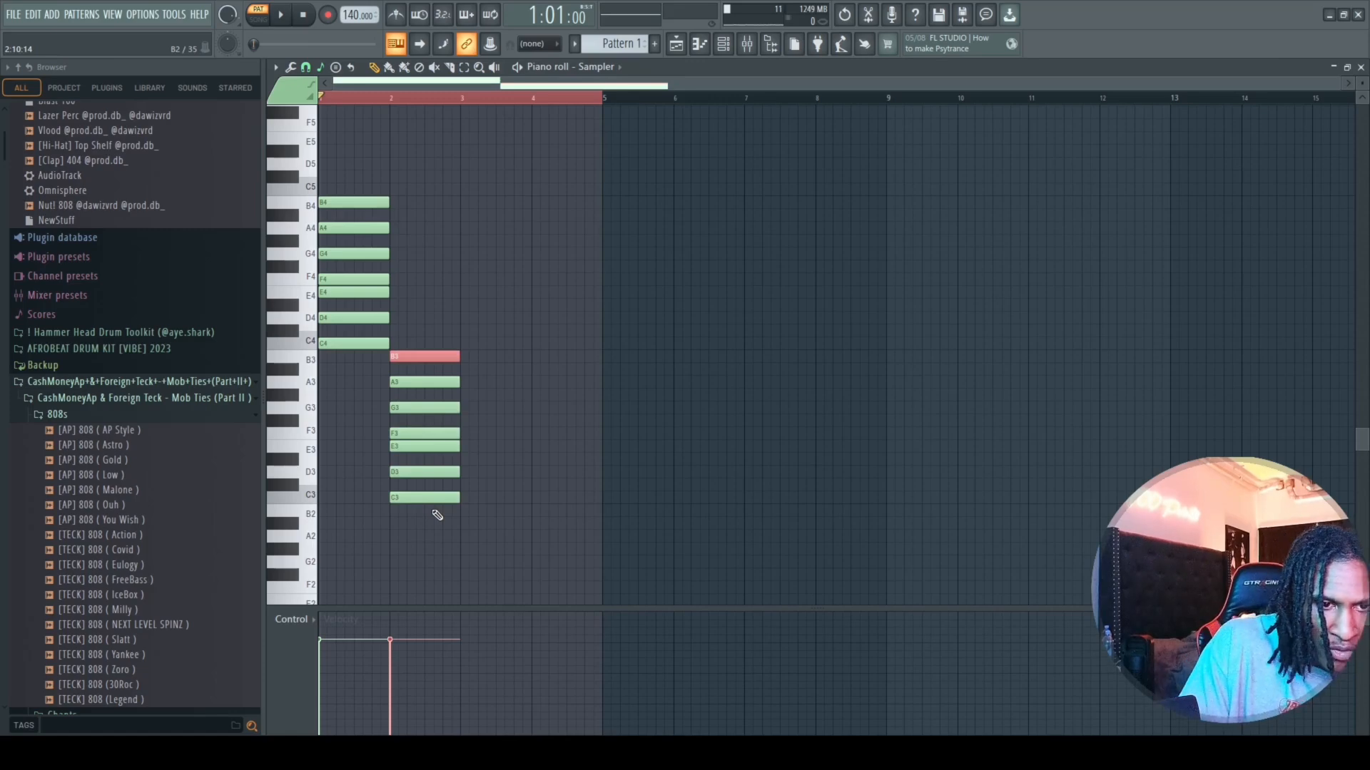
{"action": "key", "text": "ctrl+z"}
{"action": "left_click_drag", "start_coordinate": [426, 397], "coordinate": [410, 554]}
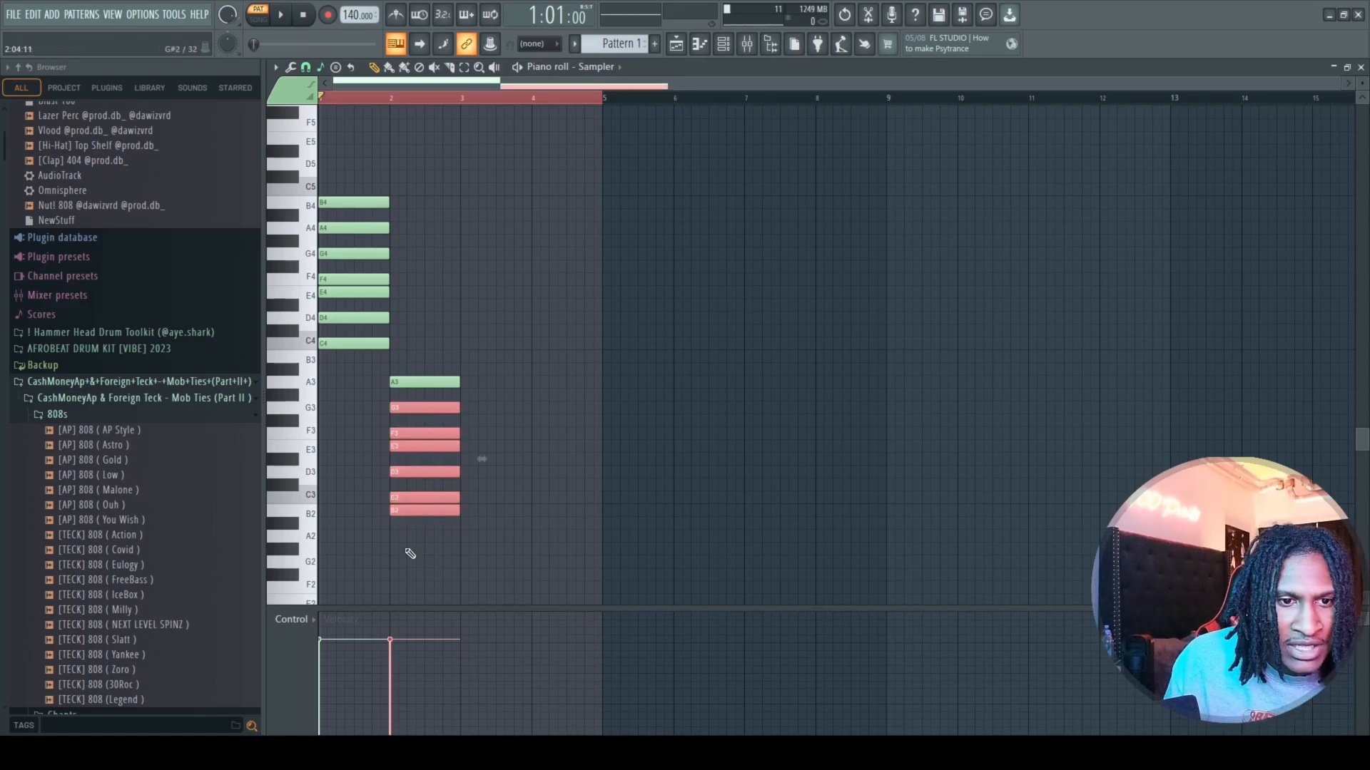
{"action": "key", "text": "ctrl+Up"}
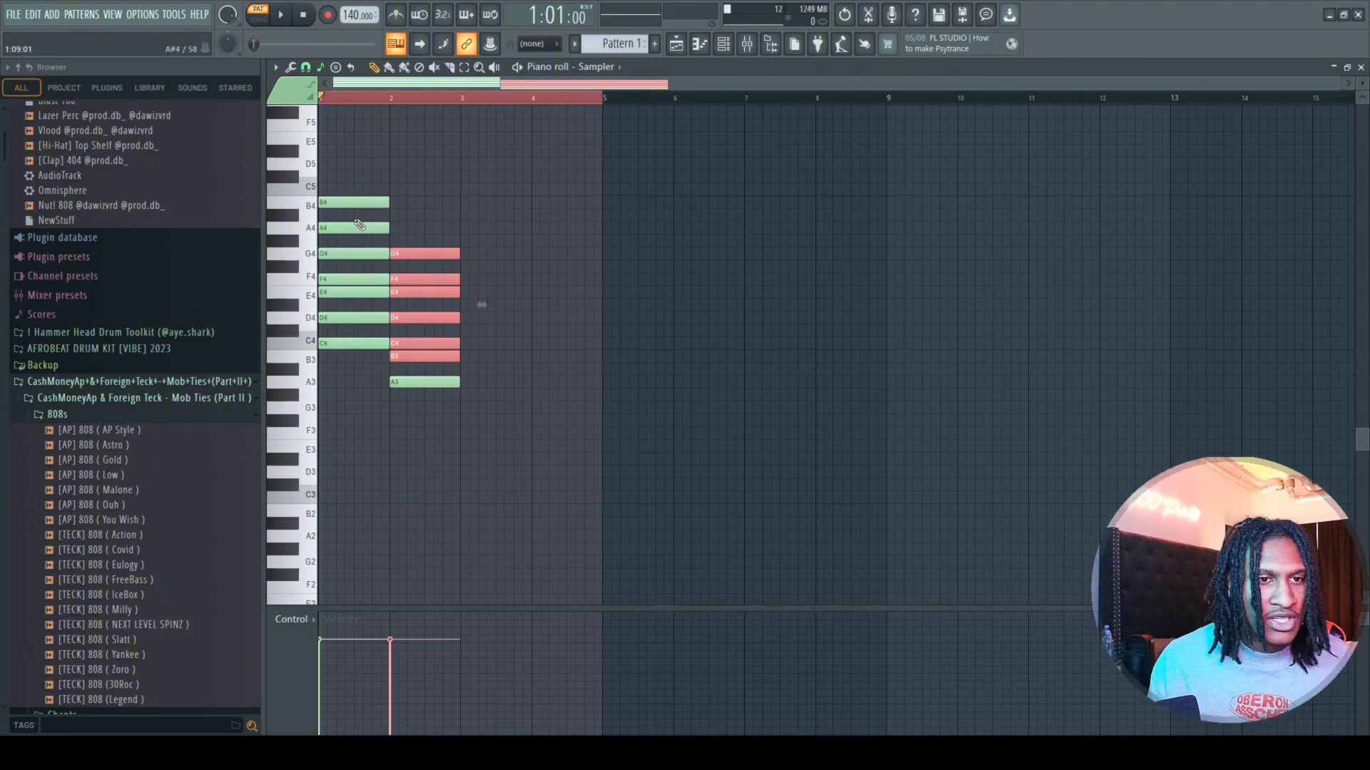
Select the bar 2 scale notes and their A3 root, and audition the A4 key on the piano roll keyboard.
{"action": "left_click_drag", "start_coordinate": [464, 245], "coordinate": [433, 378]}
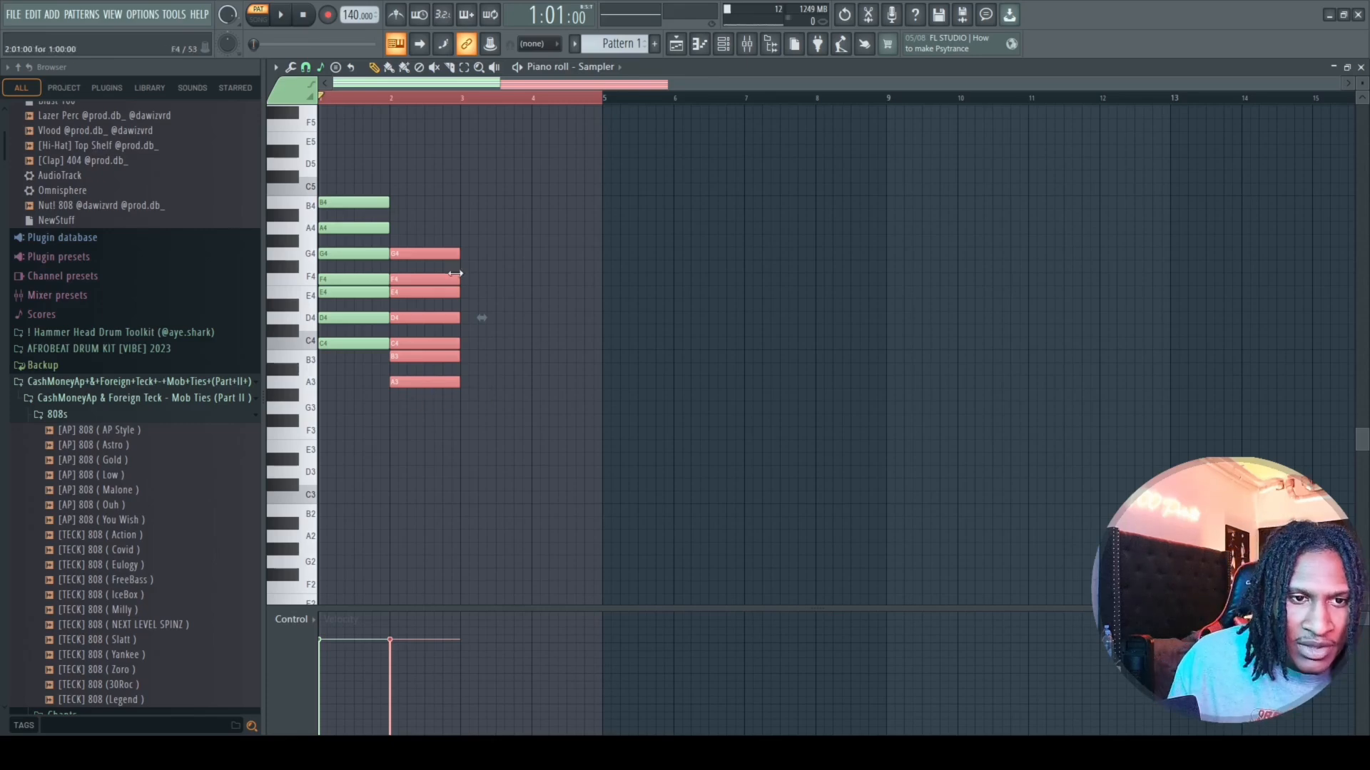
{"action": "left_click", "coordinate": [455, 382]}
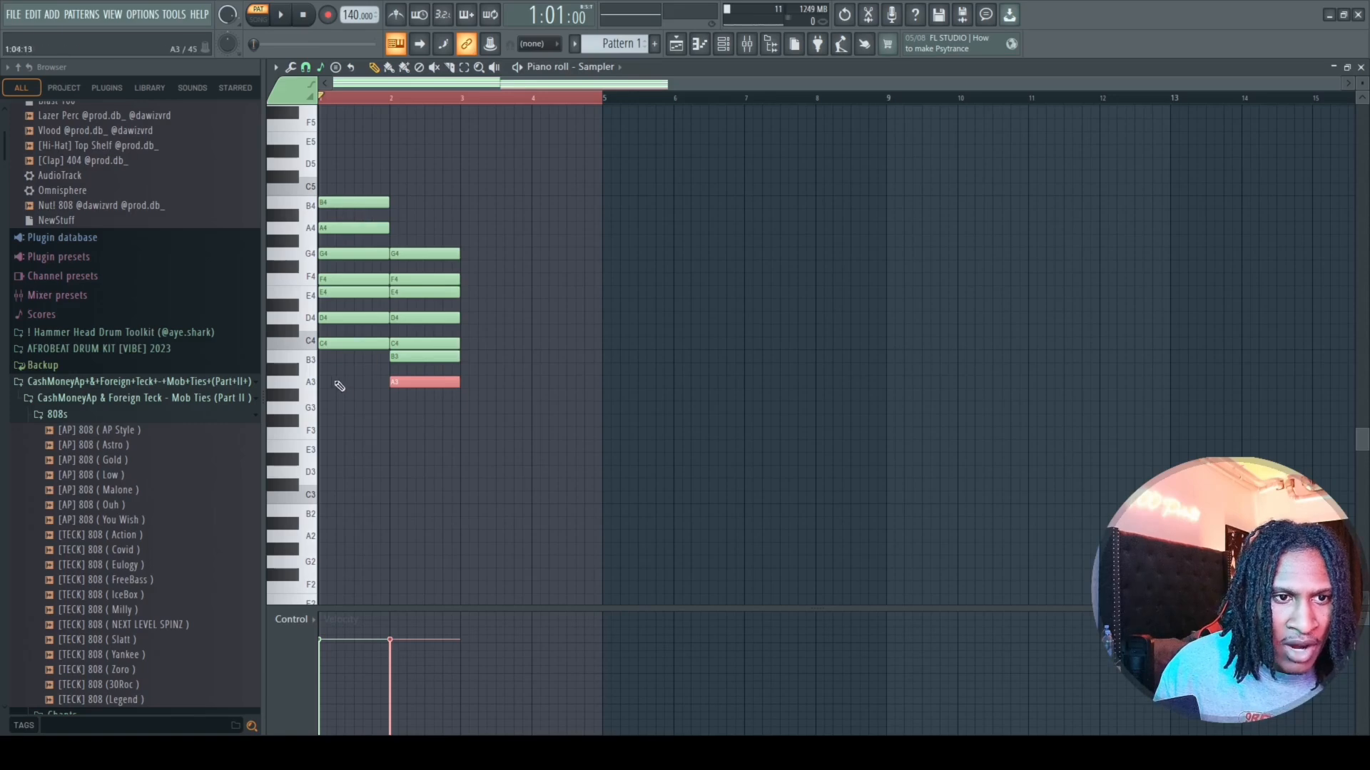
{"action": "left_click", "coordinate": [311, 230]}
{"action": "left_click", "coordinate": [310, 232]}
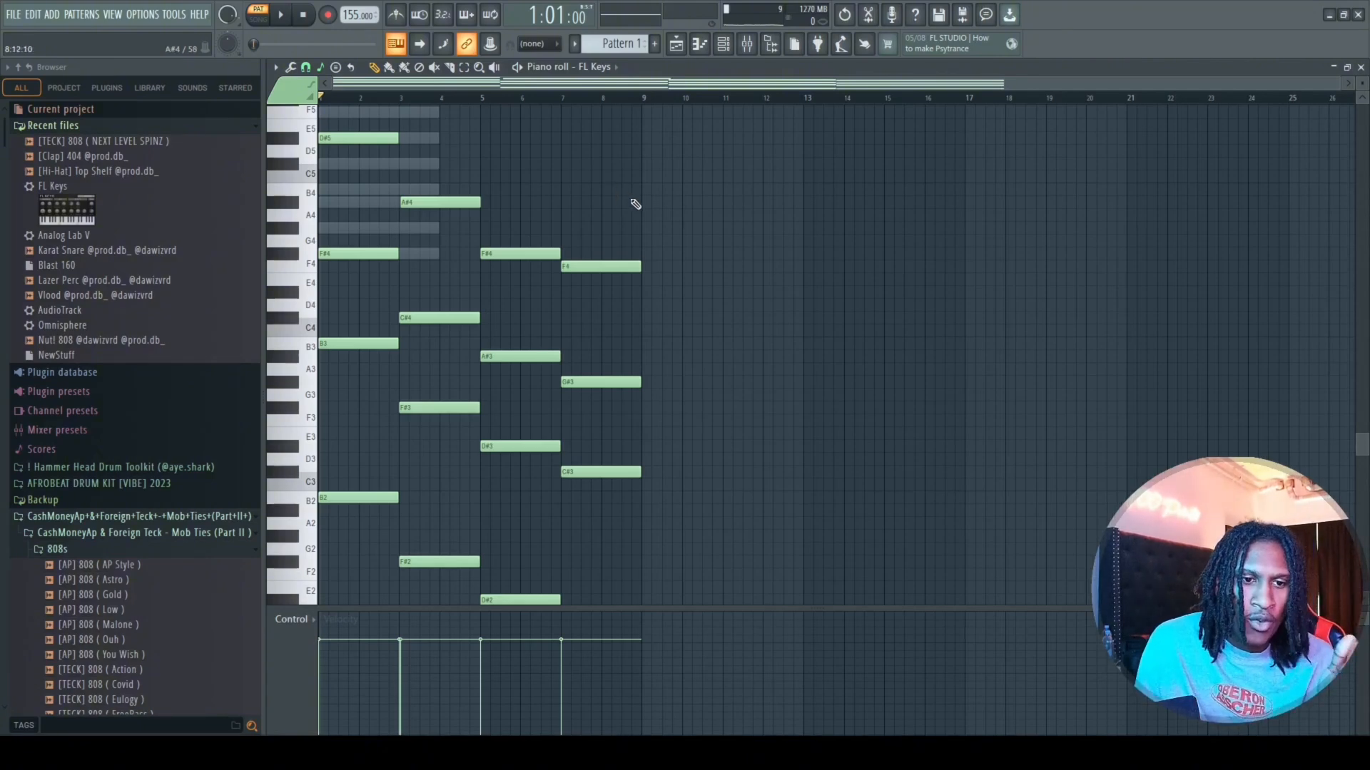
Review the four-chord FL Keys progression in the piano roll, play it through and stop playback.
{"action": "scroll", "coordinate": [586, 257], "scroll_direction": "down", "scroll_amount": 1}
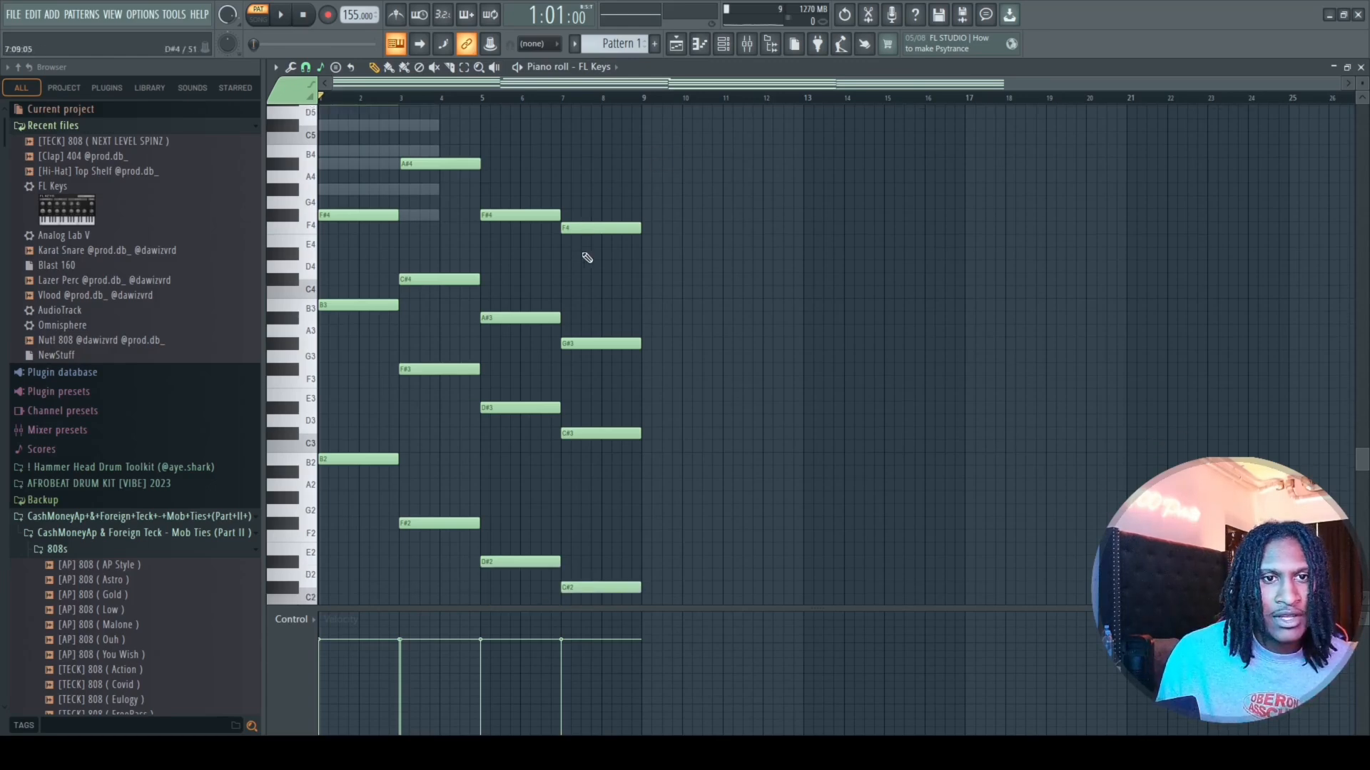
{"action": "scroll", "coordinate": [588, 258], "scroll_direction": "up", "scroll_amount": 1}
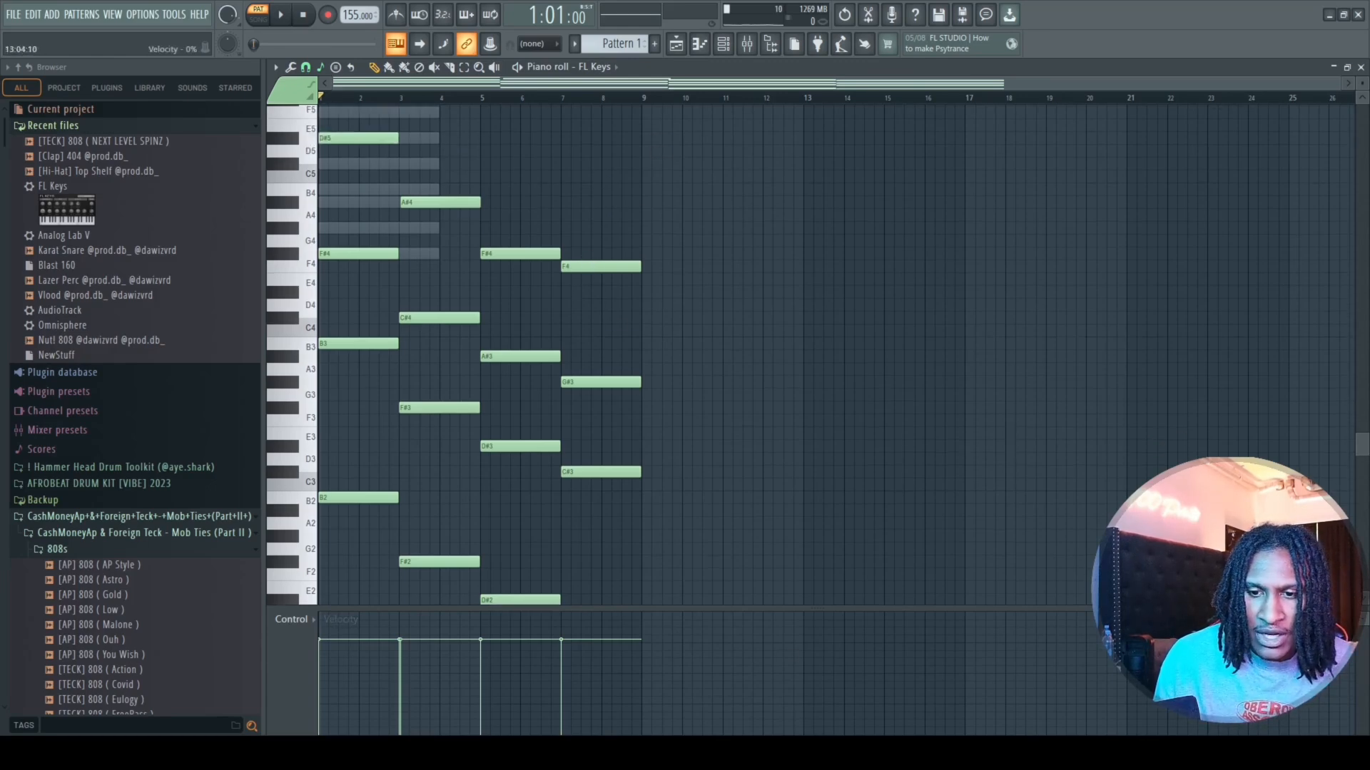
{"action": "key", "text": "space"}
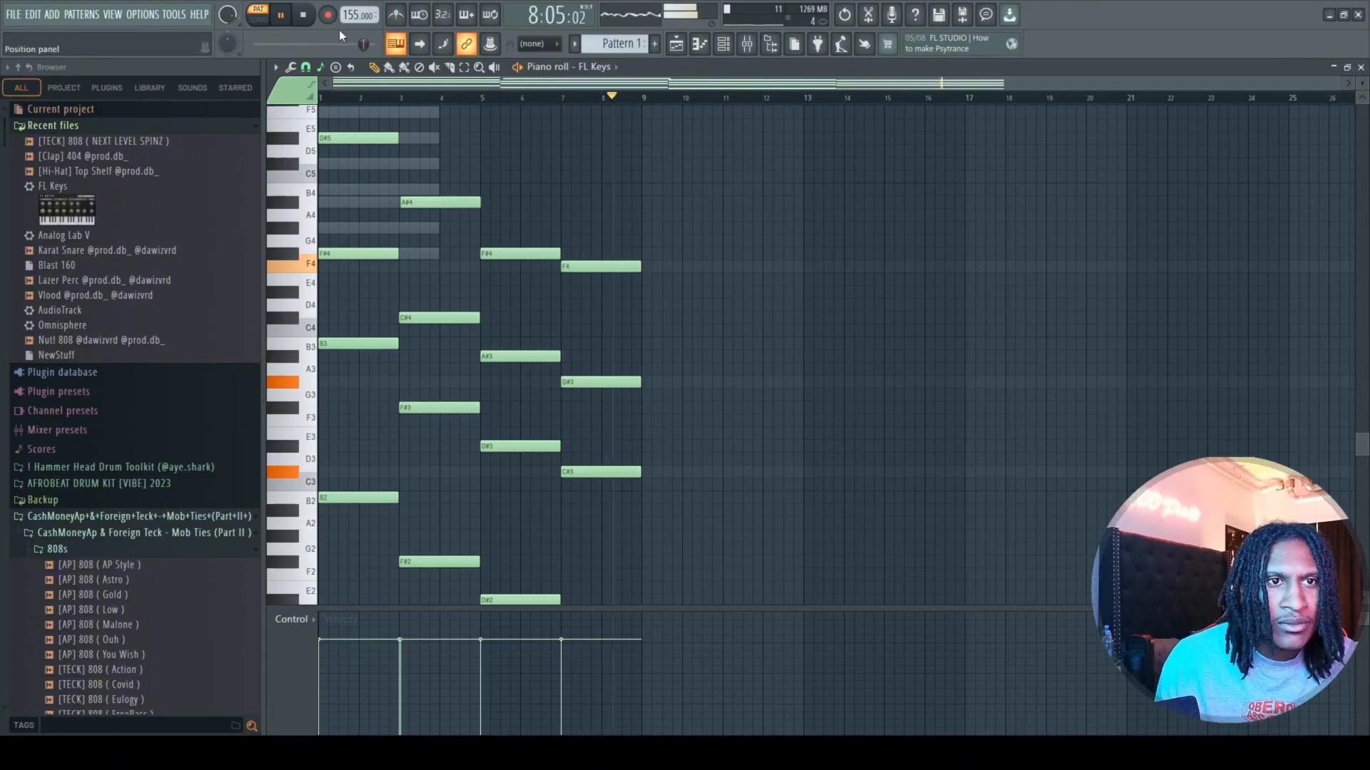
{"action": "key", "text": "space"}
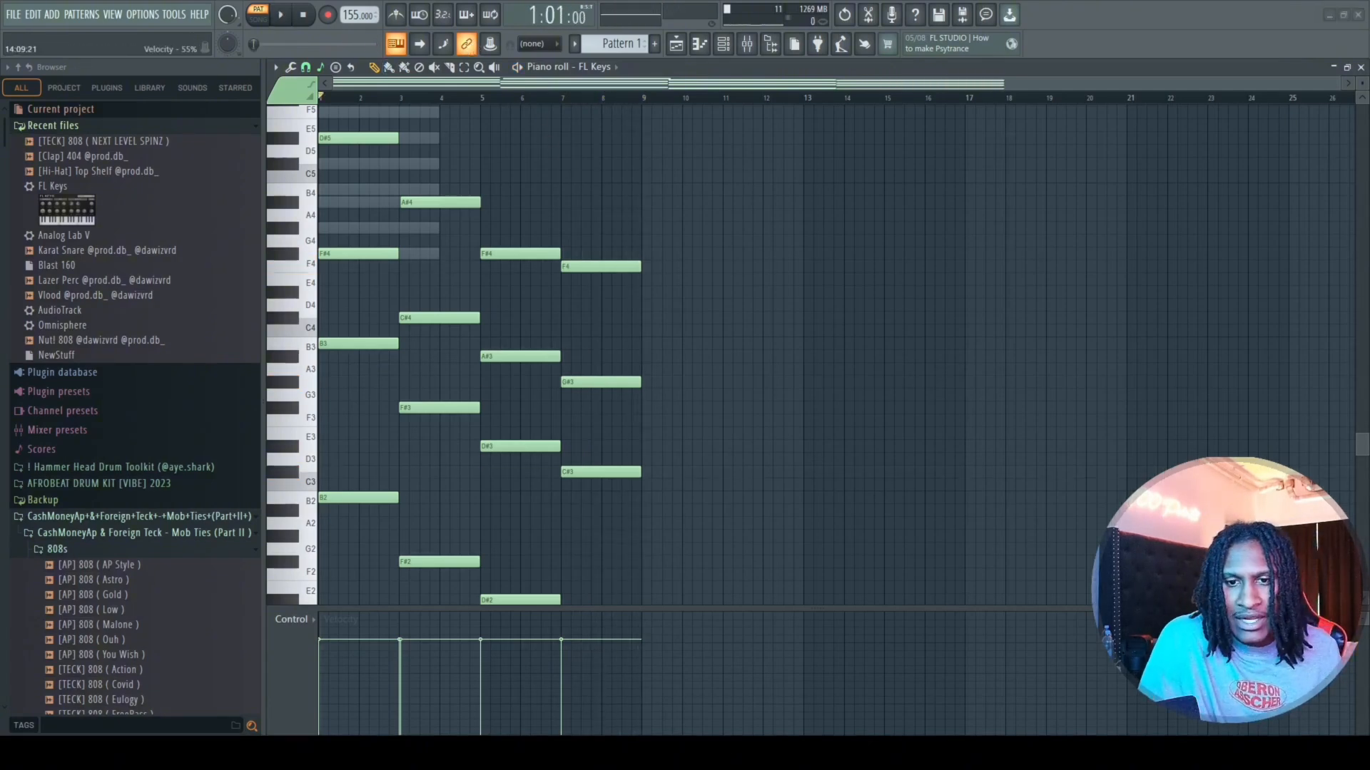